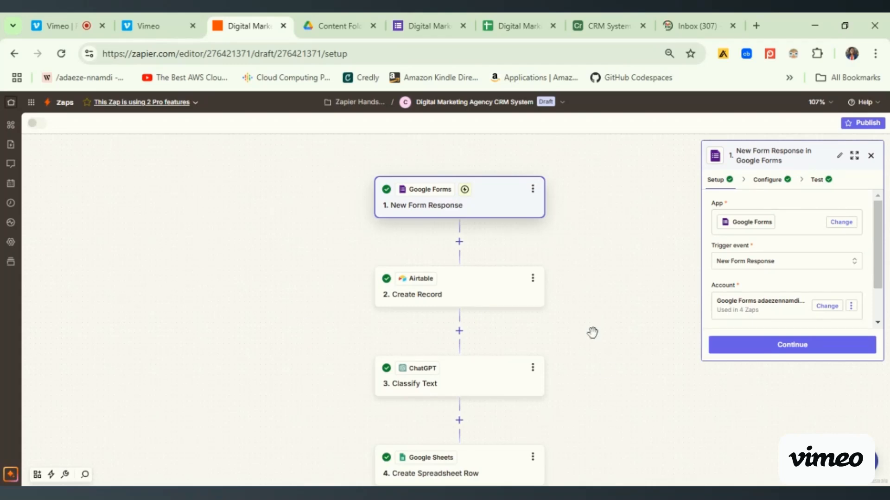
# - Look over the whole Zap, from the form trigger down to the Hot, Warm and Cold Leads email paths, closing the step details
pyautogui.moveTo(609, 373); pyautogui.dragTo(618, 241)
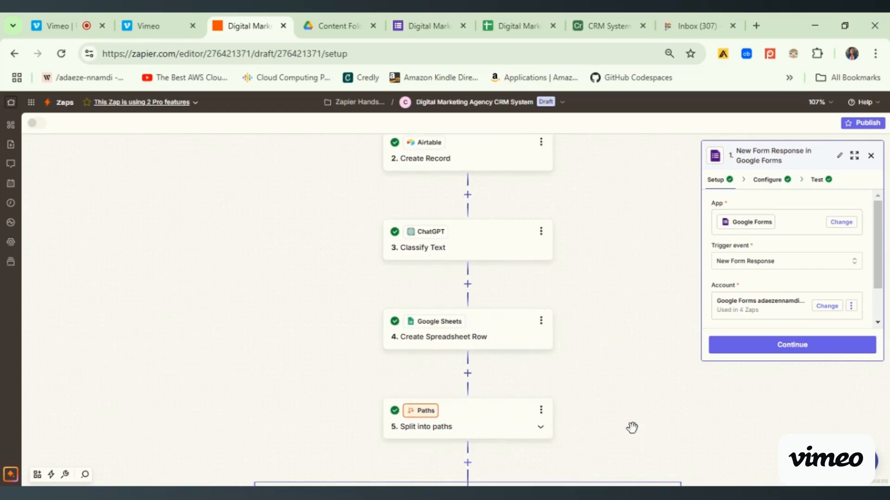
pyautogui.moveTo(631, 427); pyautogui.dragTo(632, 258)
pyautogui.moveTo(558, 439); pyautogui.dragTo(566, 318)
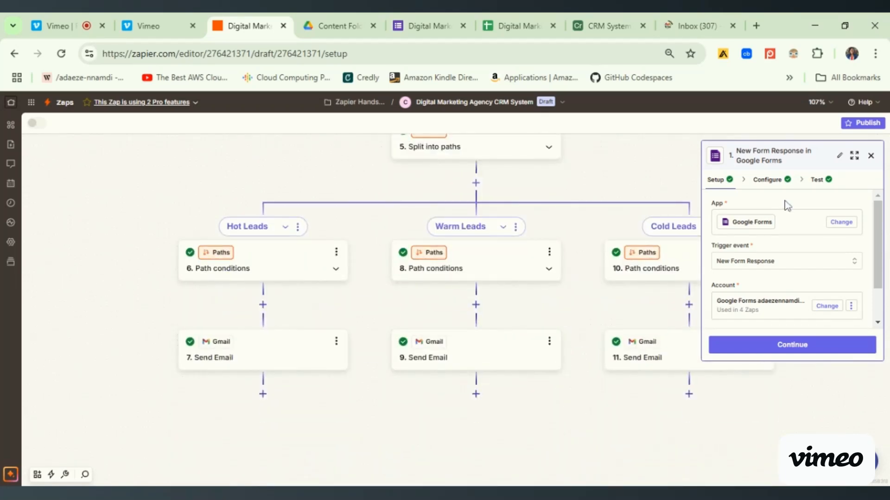
pyautogui.click(871, 156)
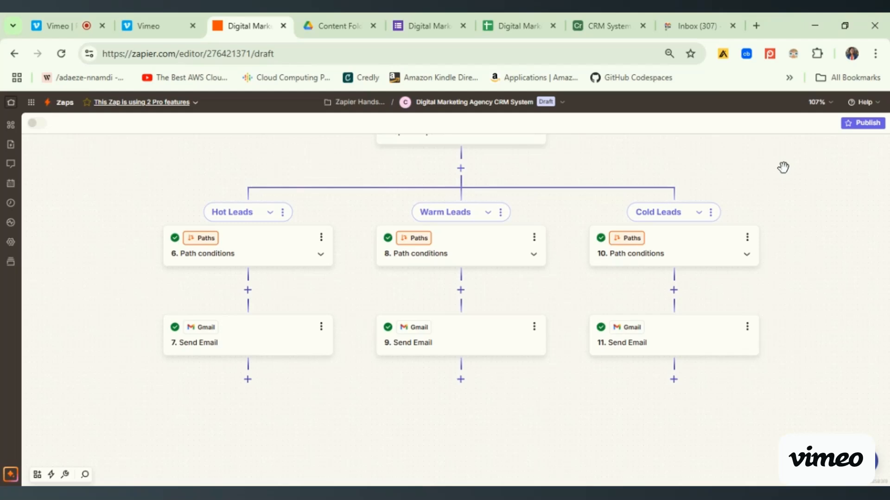
pyautogui.moveTo(782, 167); pyautogui.dragTo(797, 234)
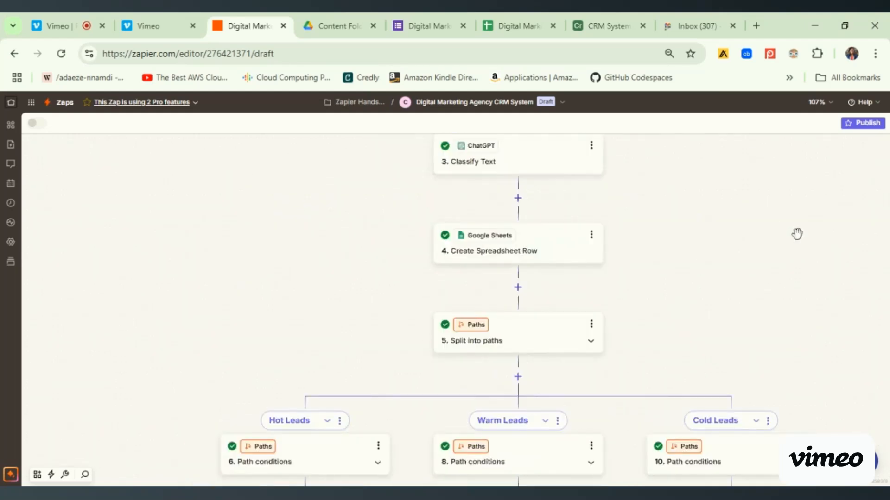
pyautogui.scroll(2, 797, 234)
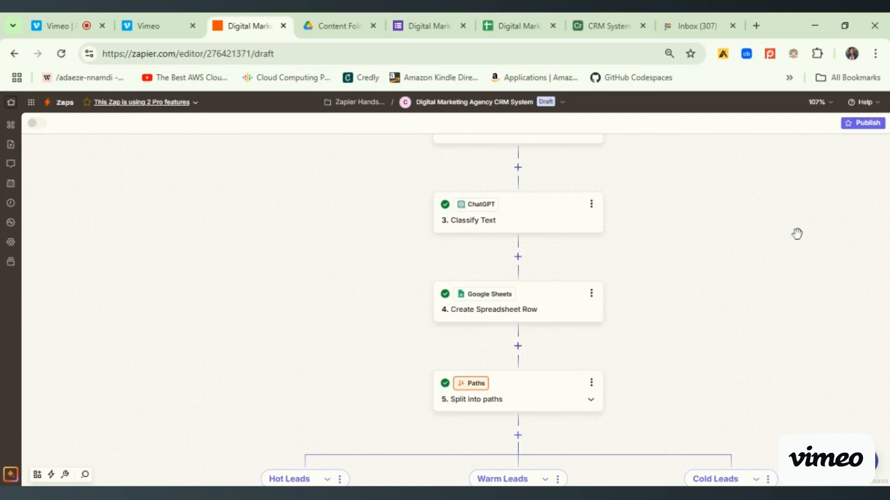
pyautogui.scroll(-4, 797, 234)
pyautogui.moveTo(703, 177); pyautogui.dragTo(712, 413)
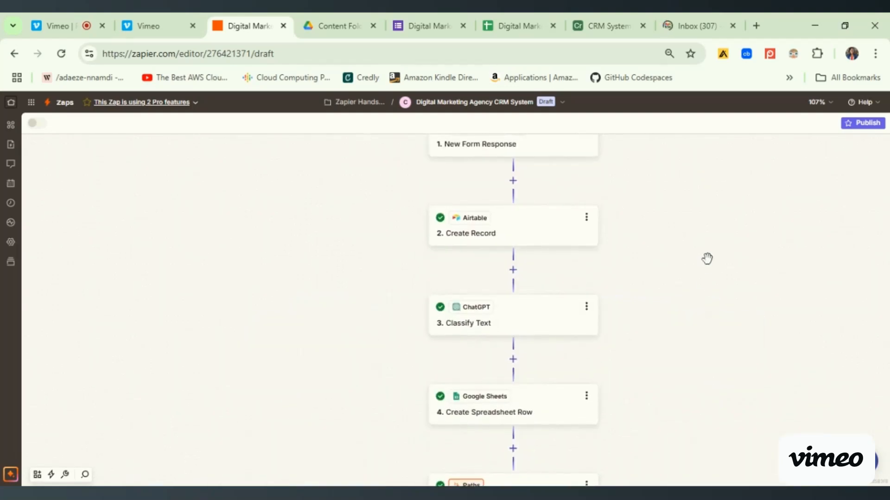
pyautogui.moveTo(707, 258); pyautogui.dragTo(708, 378)
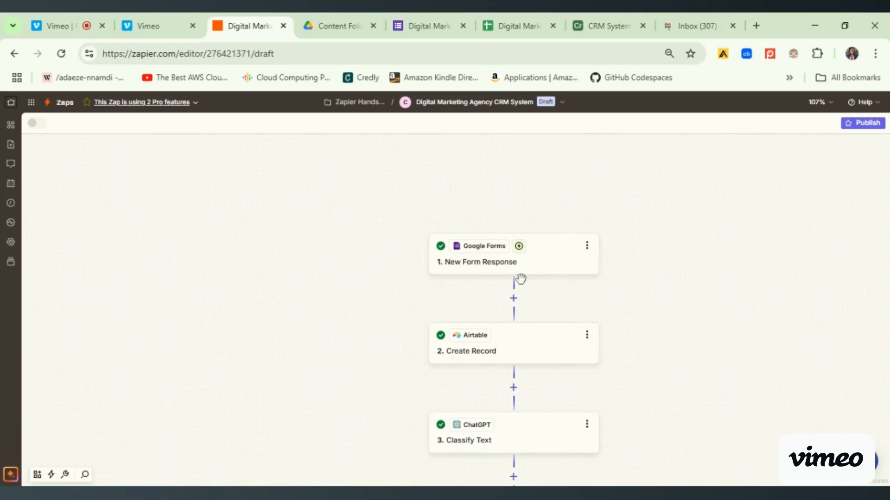
# - Open the New Form Response trigger, switch to the Digital Marketing Agency form in Google Forms and review its questions through the needs description
pyautogui.click(542, 264)
pyautogui.click(428, 26)
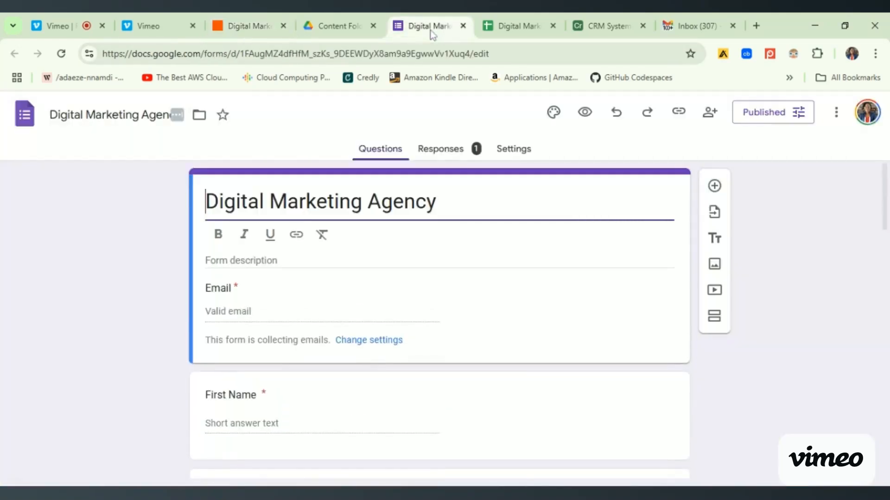
pyautogui.moveTo(885, 201); pyautogui.dragTo(888, 289)
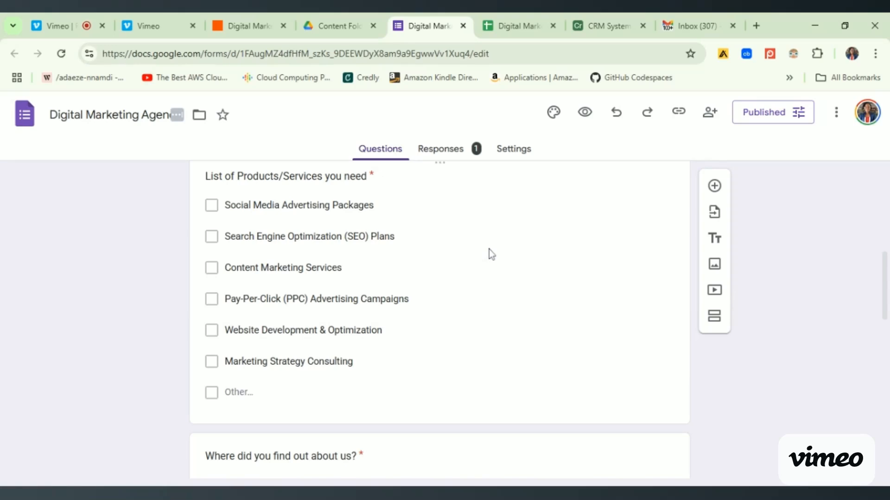
pyautogui.moveTo(886, 264); pyautogui.dragTo(886, 317)
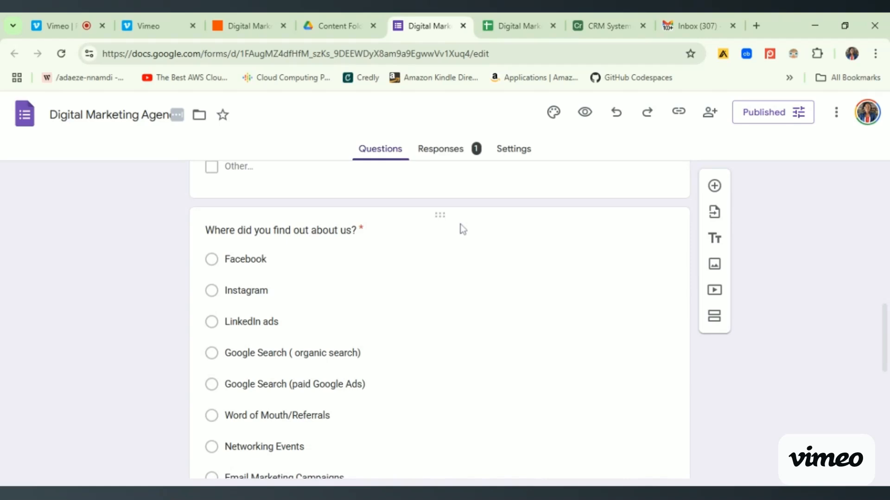
pyautogui.moveTo(885, 350); pyautogui.dragTo(886, 436)
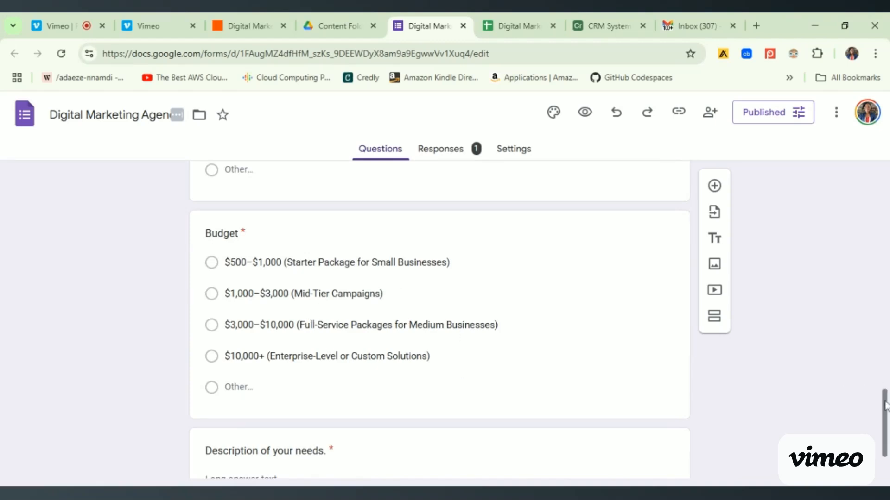
pyautogui.scroll(-2, 885, 418)
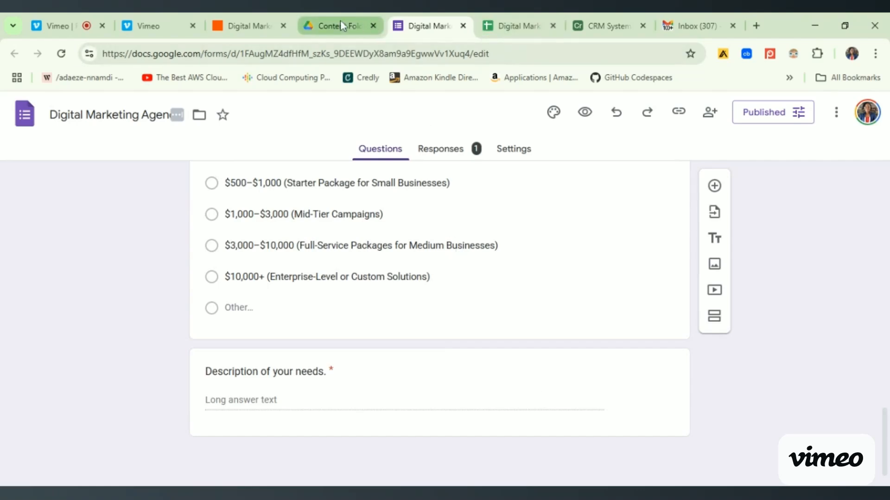
# - Open the Zap's Create Record step in Zapier, switch to the CRM System base in Airtable and read the record's fields, including the full needs description
pyautogui.click(265, 24)
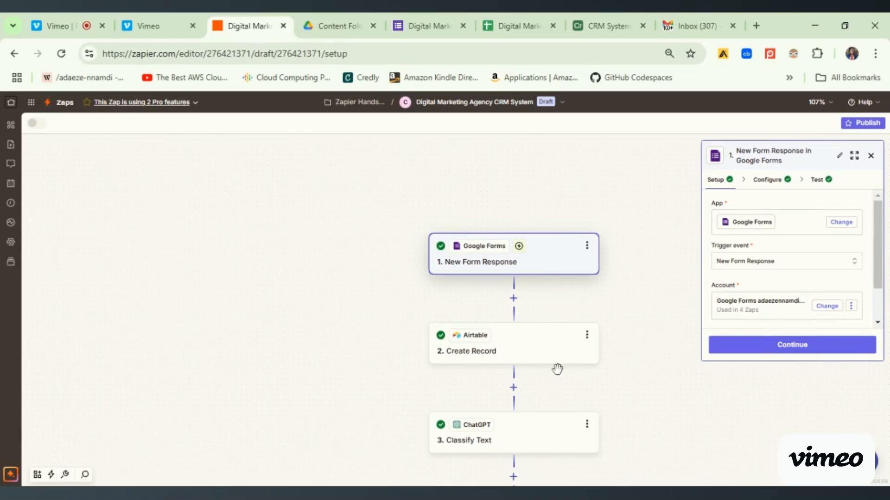
pyautogui.click(512, 357)
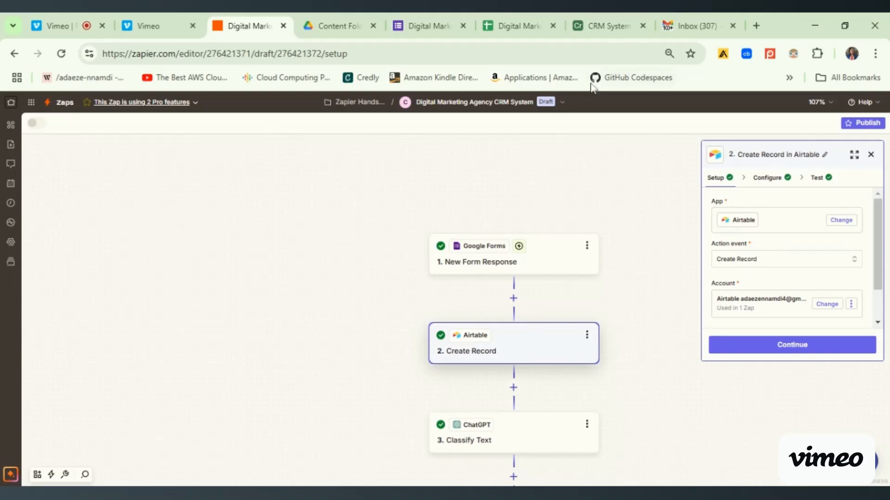
pyautogui.click(610, 29)
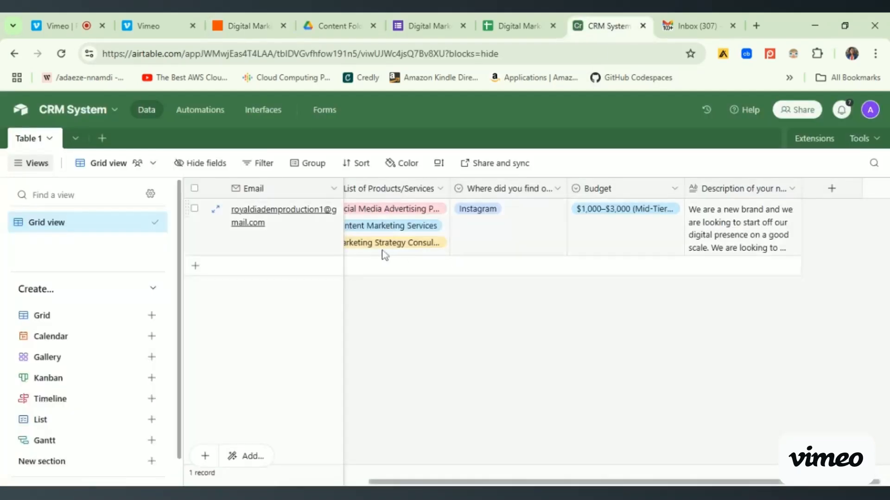
pyautogui.hscroll(-3, 328, 473)
pyautogui.hscroll(-3, 327, 472)
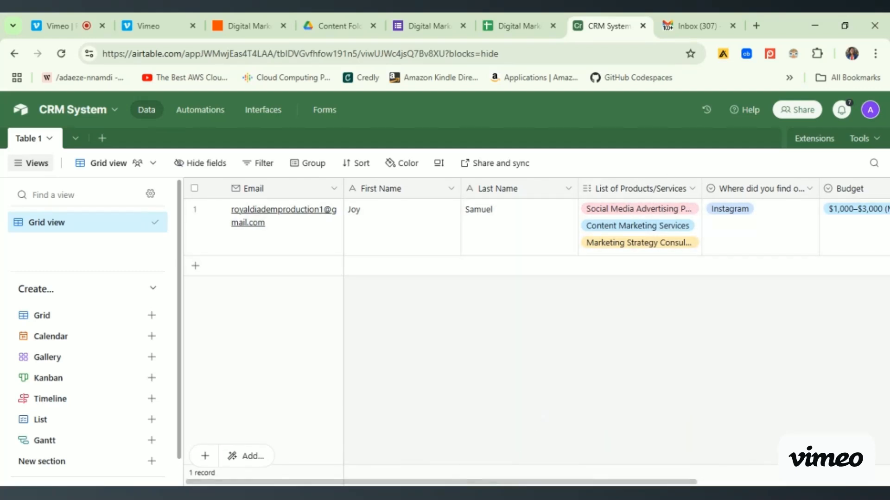
pyautogui.hscroll(3, 556, 259)
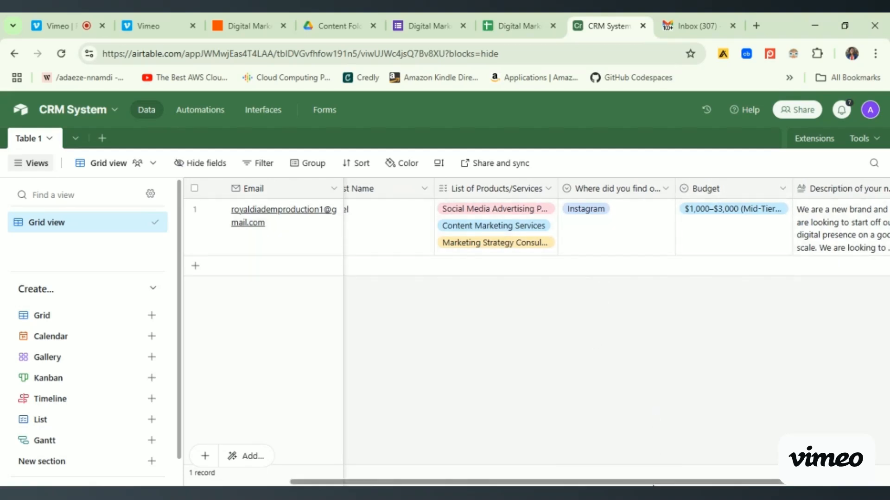
pyautogui.moveTo(652, 471); pyautogui.dragTo(737, 474)
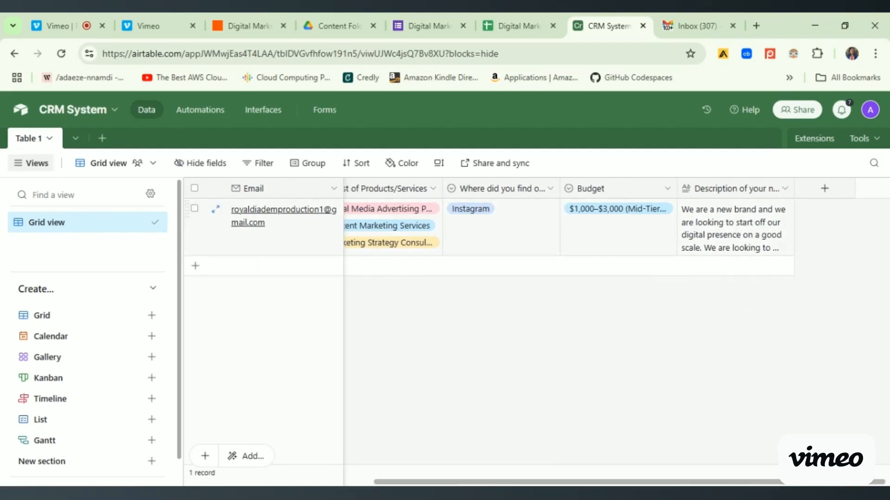
pyautogui.click(754, 218)
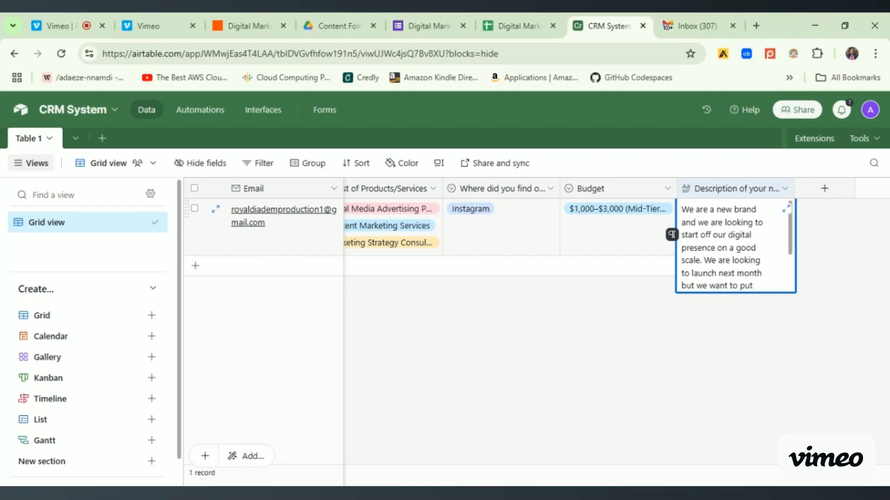
pyautogui.moveTo(790, 232); pyautogui.dragTo(791, 266)
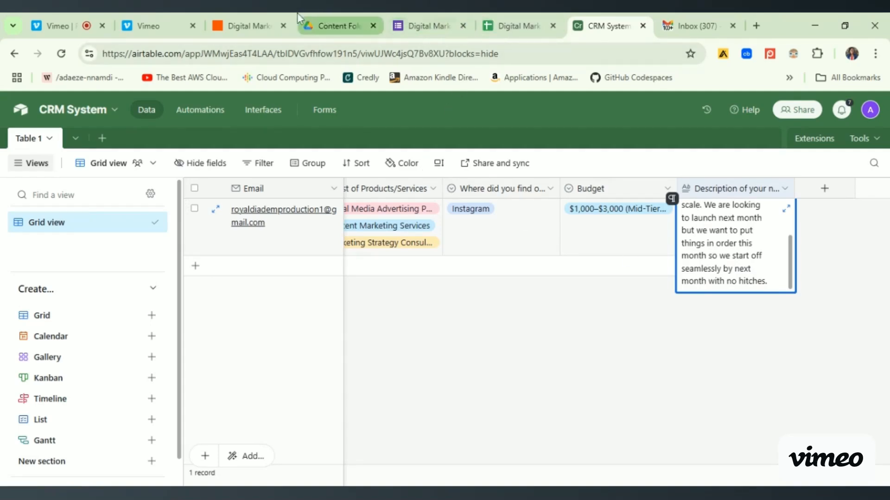
# - Return to Zapier, open the ChatGPT Classify Text step and browse its available action events without changing the selection
pyautogui.click(254, 25)
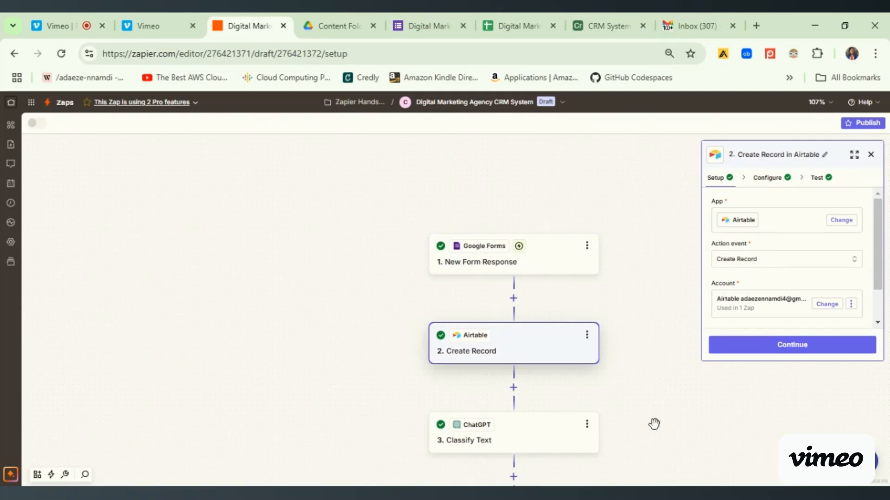
pyautogui.moveTo(654, 423); pyautogui.dragTo(644, 255)
pyautogui.click(532, 259)
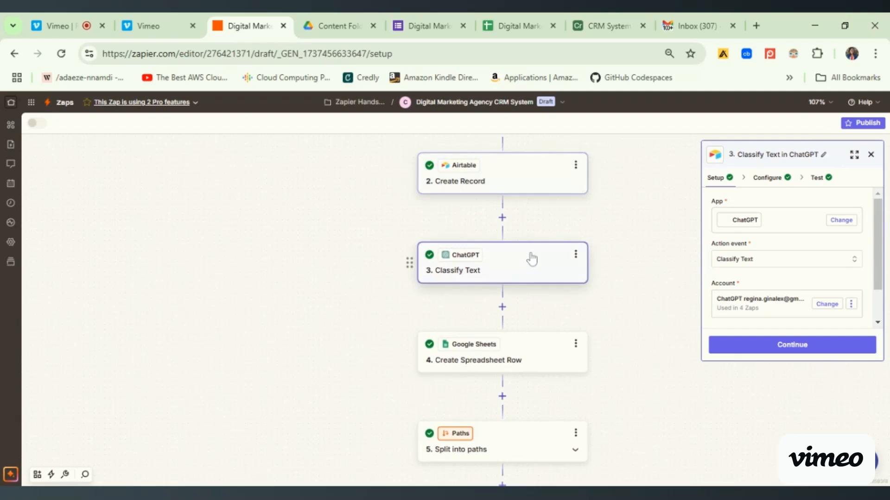
pyautogui.click(754, 266)
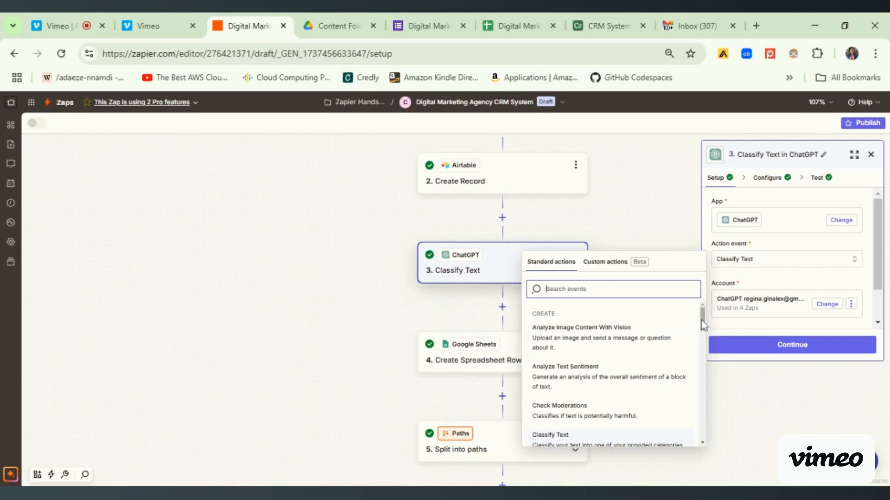
pyautogui.scroll(-3, 703, 325)
pyautogui.scroll(2, 577, 403)
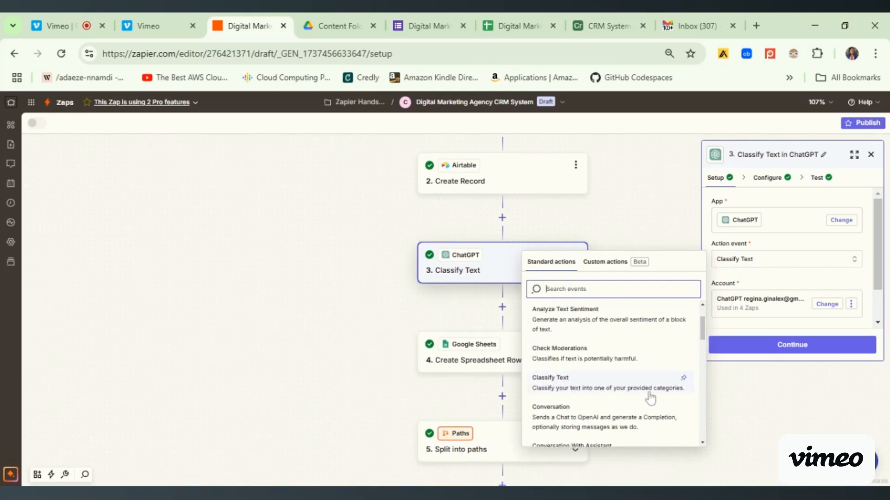
pyautogui.click(728, 395)
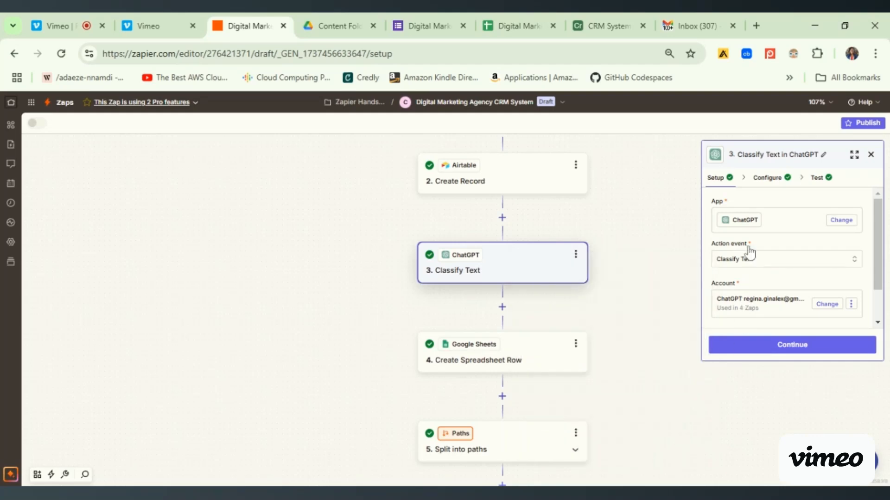
# - Review the Classify Text step's input text, lead categories and model settings, along with its test output
pyautogui.click(766, 185)
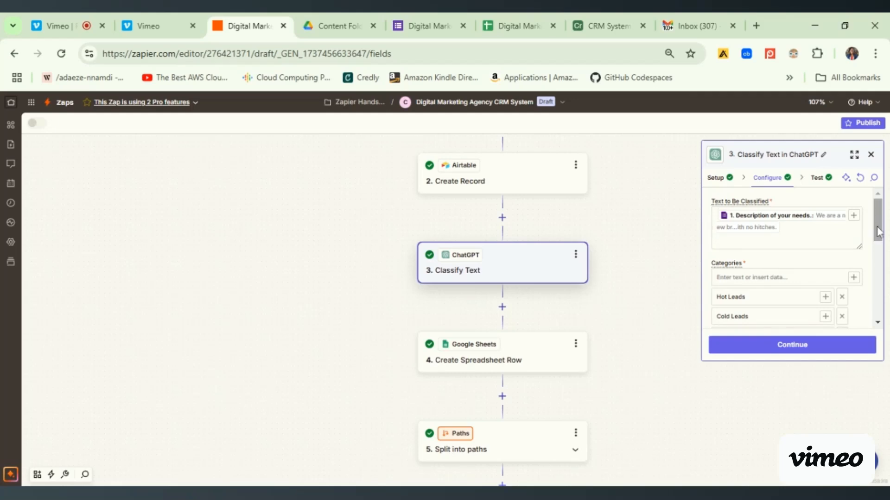
pyautogui.scroll(-1, 733, 237)
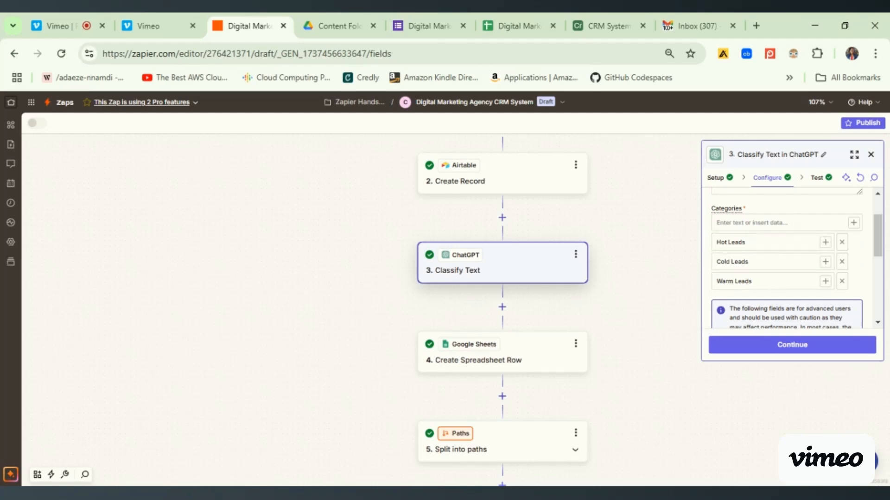
pyautogui.moveTo(881, 237); pyautogui.dragTo(883, 291)
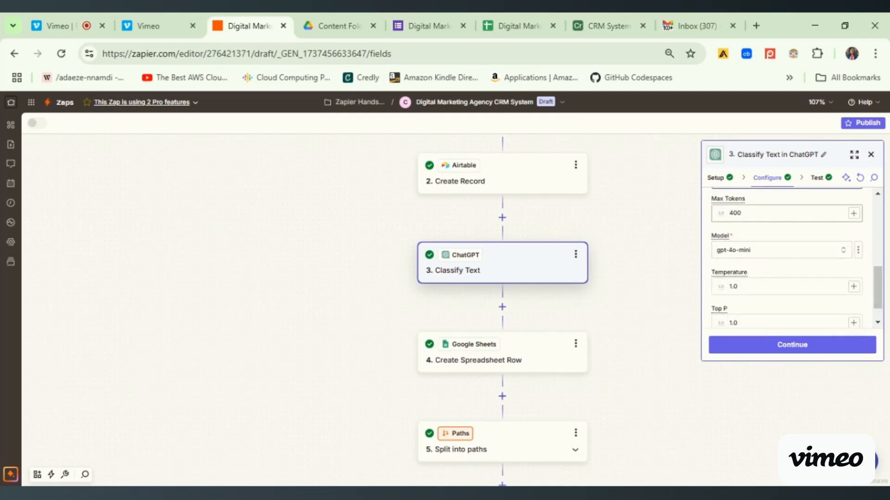
pyautogui.moveTo(881, 279); pyautogui.dragTo(884, 288)
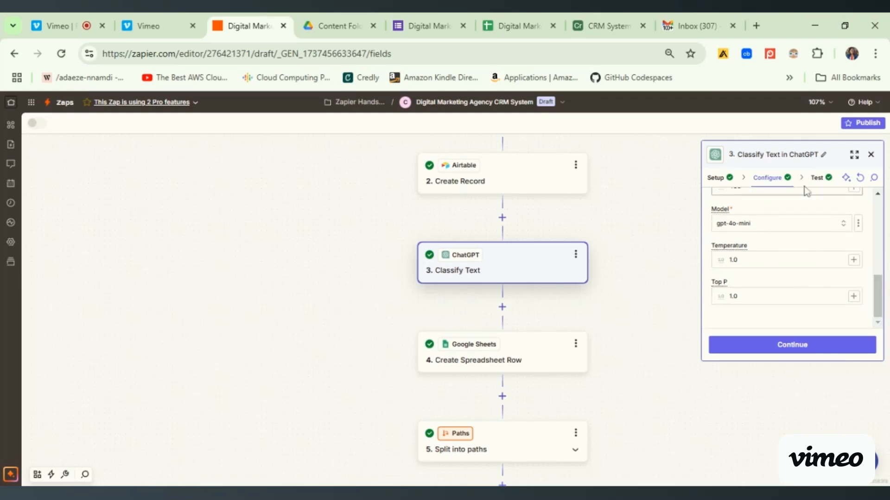
pyautogui.click(818, 178)
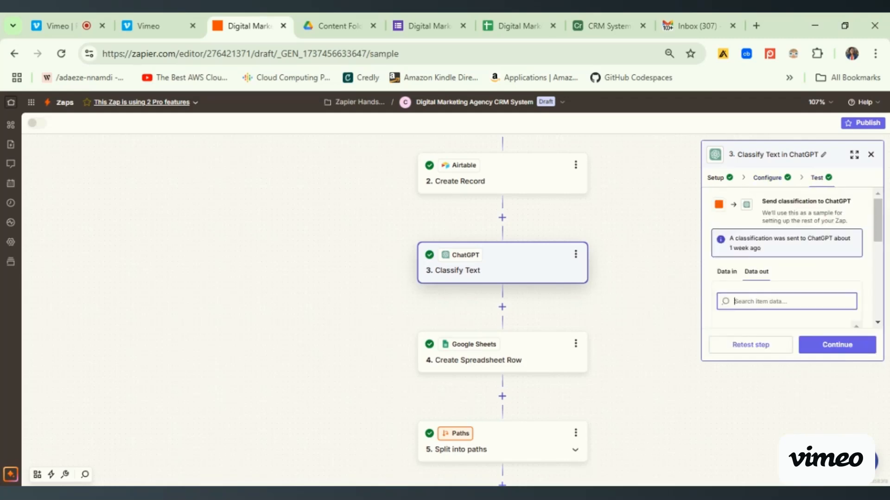
pyautogui.moveTo(880, 230); pyautogui.dragTo(883, 302)
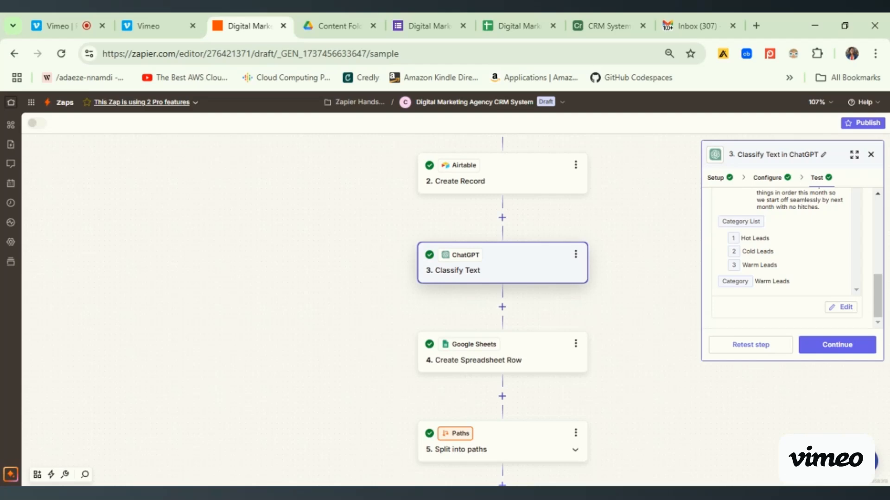
# - Open the Create Spreadsheet Row step, switch to the ChatGPT Lead Classification sheet in Google Sheets and examine its columns through Date Submitted
pyautogui.moveTo(645, 396); pyautogui.dragTo(640, 300)
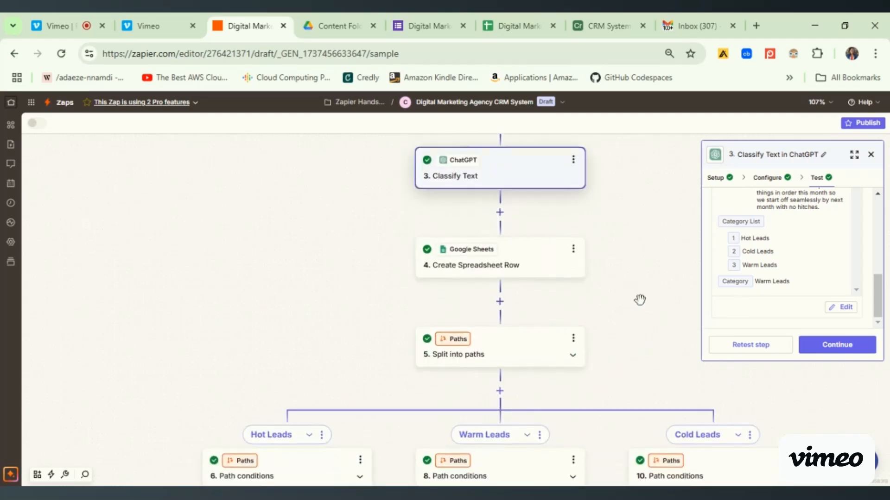
pyautogui.click(535, 260)
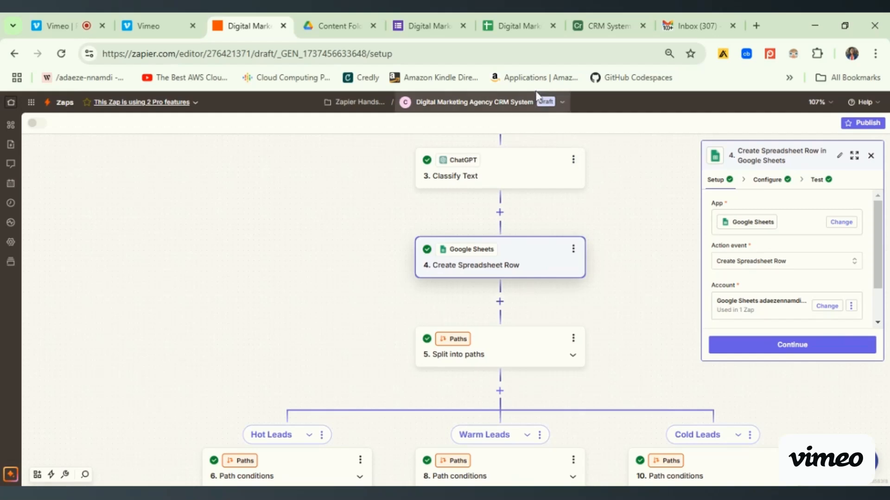
pyautogui.click(519, 27)
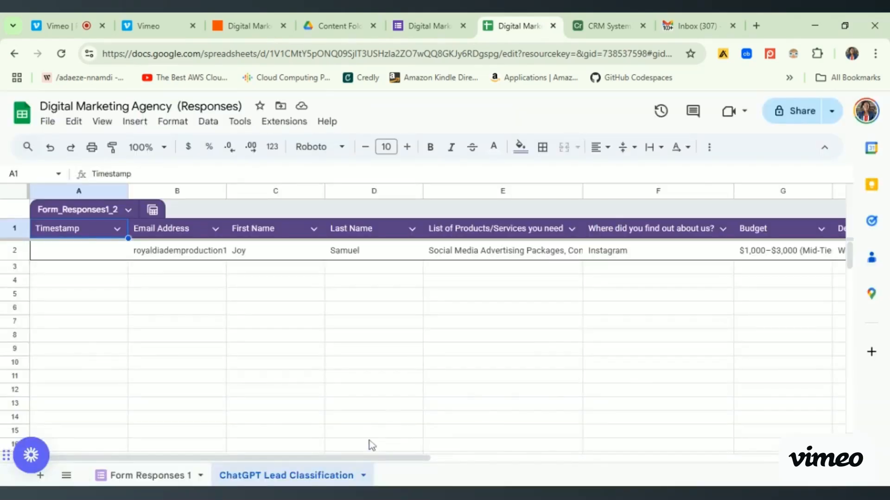
pyautogui.moveTo(388, 462); pyautogui.dragTo(666, 477)
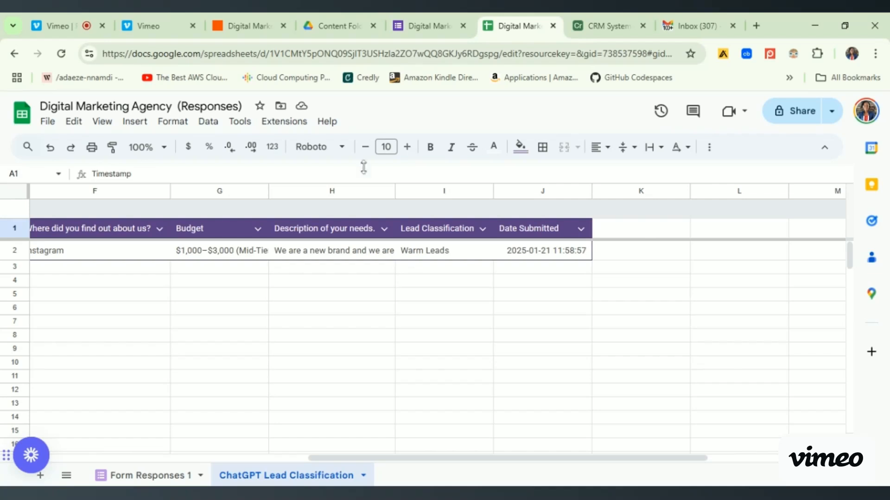
# - Switch to the Zap in Zapier, compare its steps with the ChatGPT Lead Classification sheet in Google Sheets, and return to the Zap
pyautogui.click(249, 24)
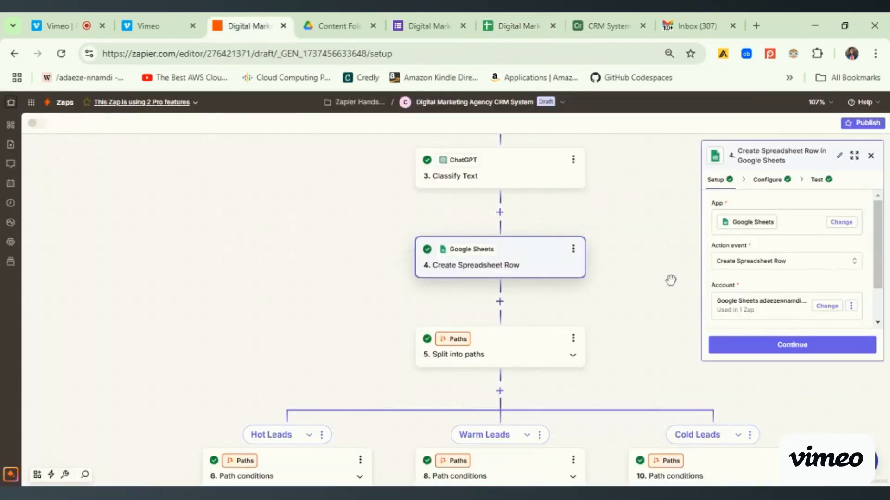
pyautogui.scroll(3, 665, 231)
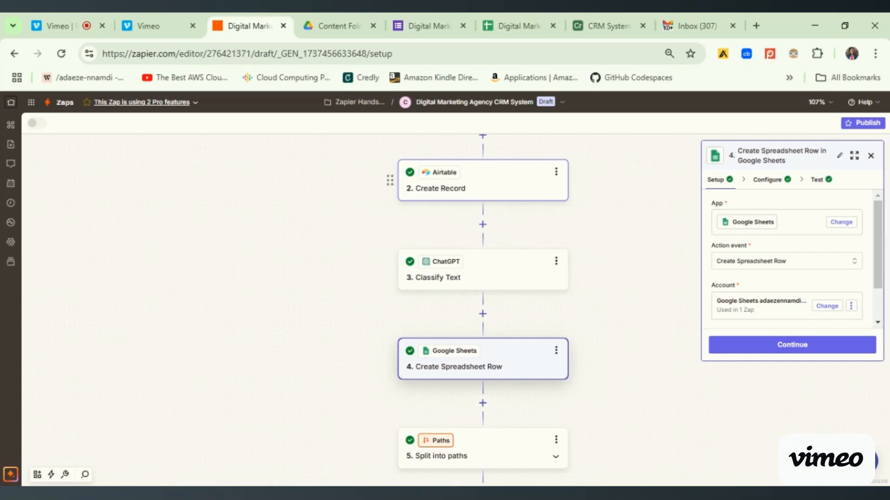
pyautogui.click(512, 37)
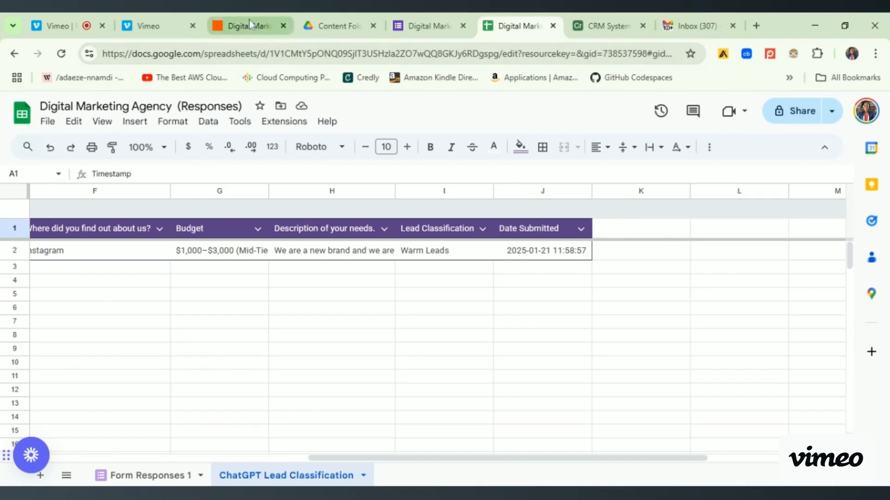
pyautogui.click(244, 34)
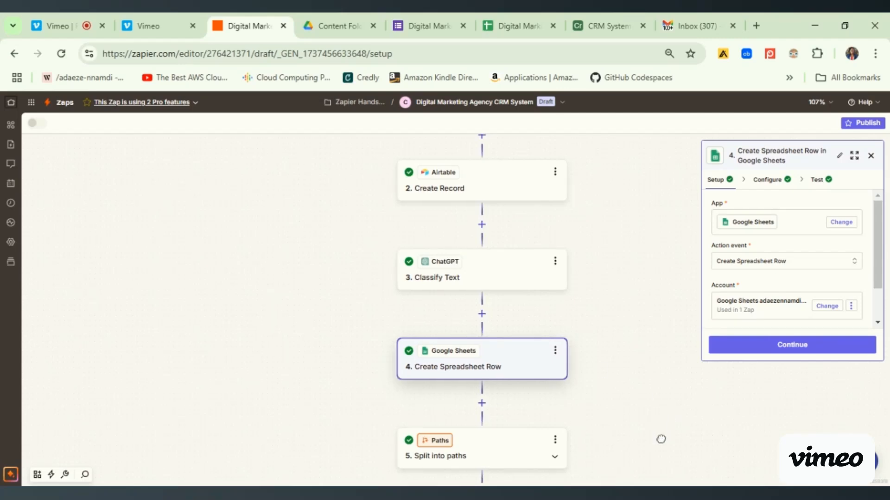
# - Review the Create Spreadsheet Row configuration, from the spreadsheet and worksheet through the mapped form fields, Lead Classification and Date Submitted
pyautogui.scroll(-3, 593, 282)
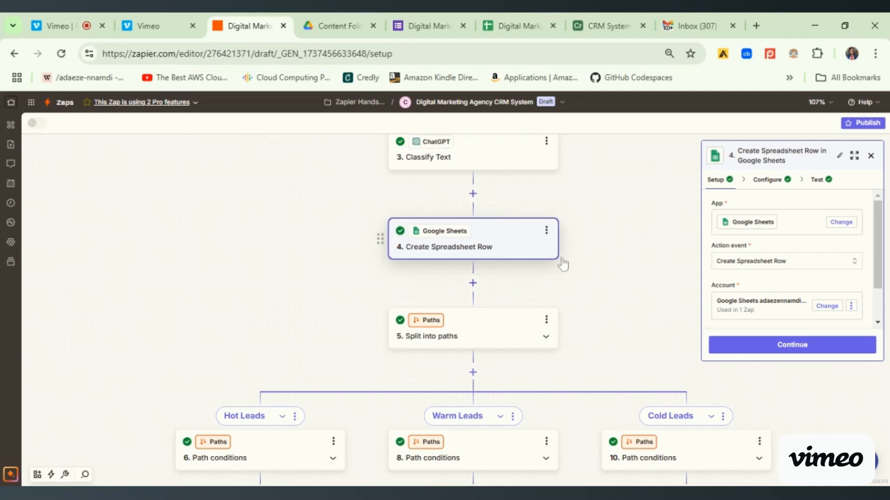
pyautogui.click(775, 181)
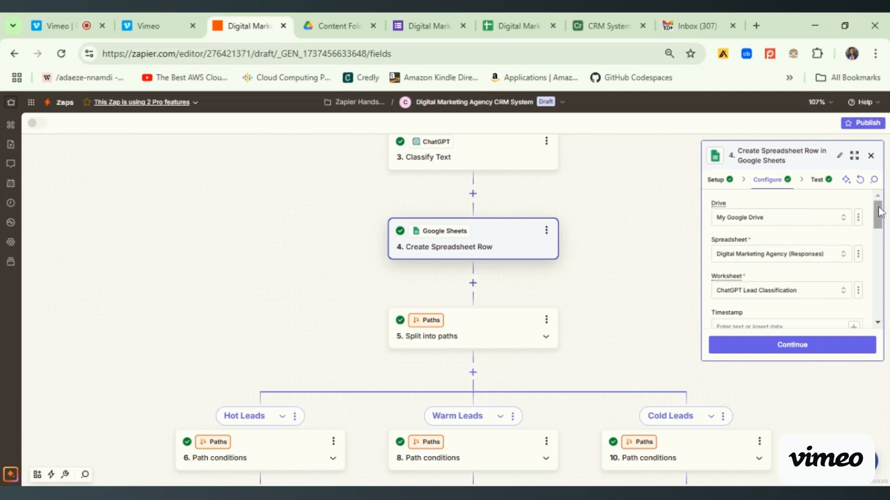
pyautogui.scroll(-1, 880, 214)
pyautogui.scroll(-2, 881, 214)
pyautogui.scroll(3, 871, 222)
pyautogui.scroll(-3, 880, 217)
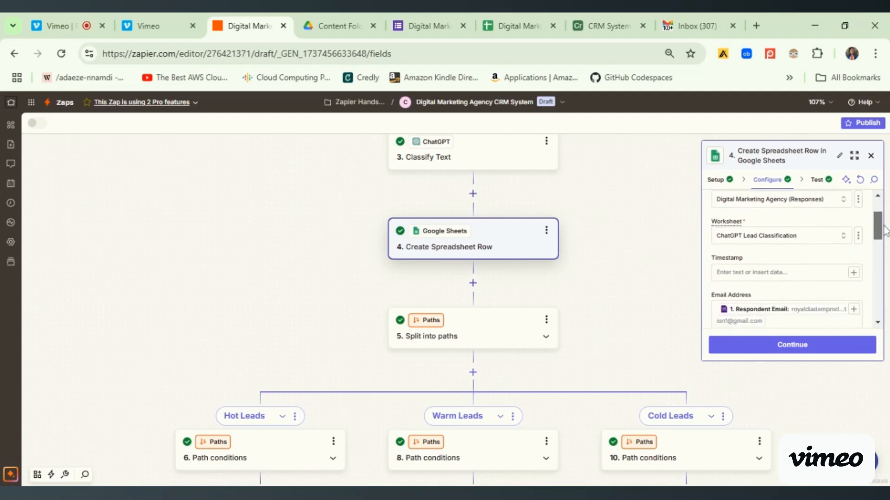
pyautogui.scroll(-3, 881, 246)
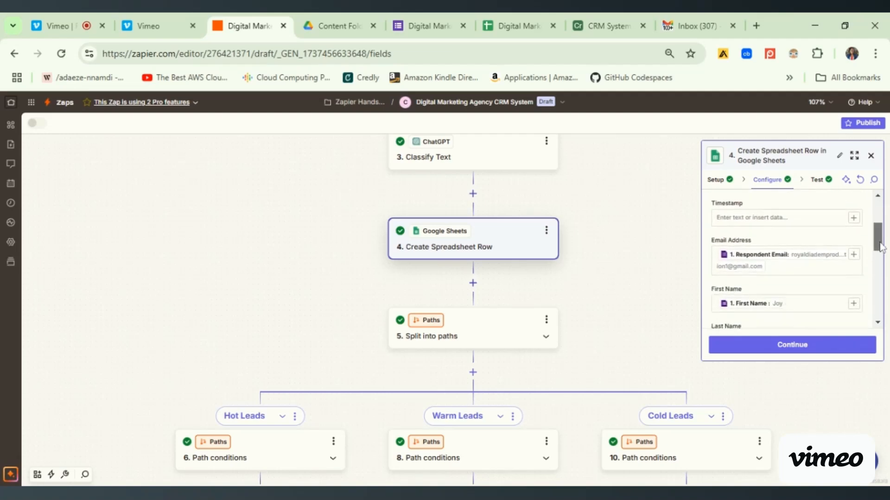
pyautogui.scroll(-2, 880, 250)
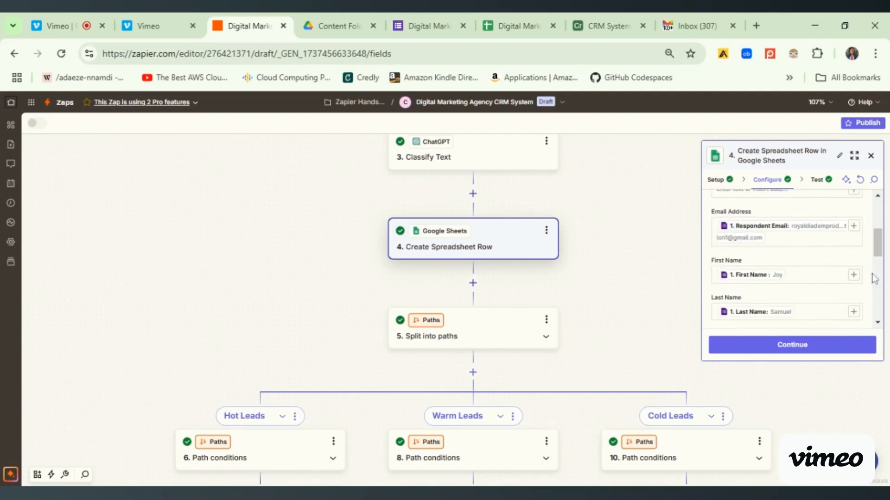
pyautogui.scroll(-1, 879, 256)
pyautogui.scroll(-1, 880, 261)
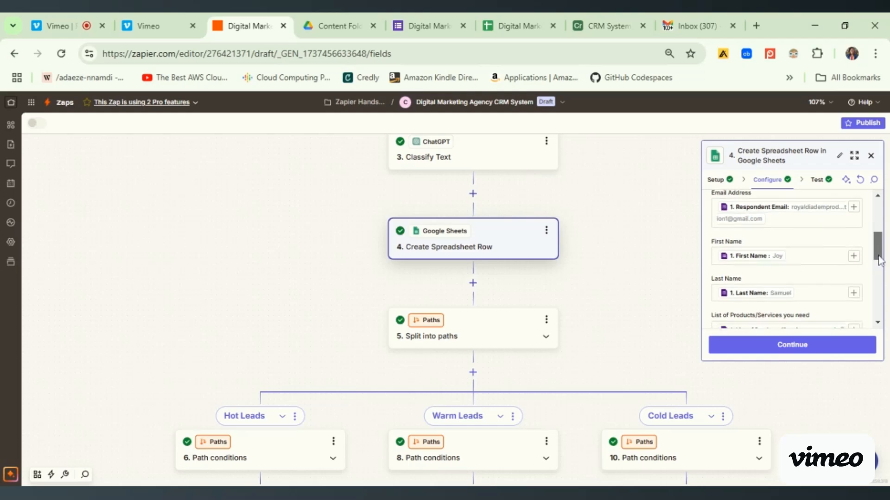
pyautogui.moveTo(879, 261); pyautogui.dragTo(880, 318)
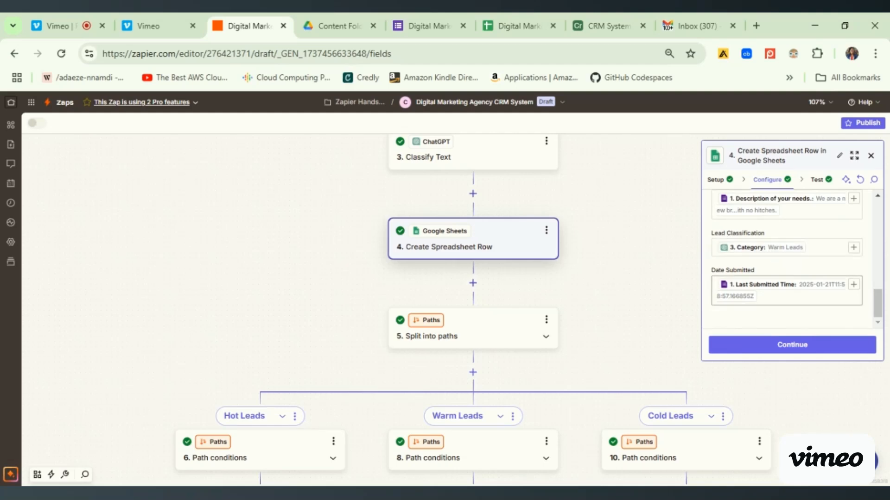
# - Examine the Create Spreadsheet Row step's test output through the final row fields
pyautogui.click(824, 188)
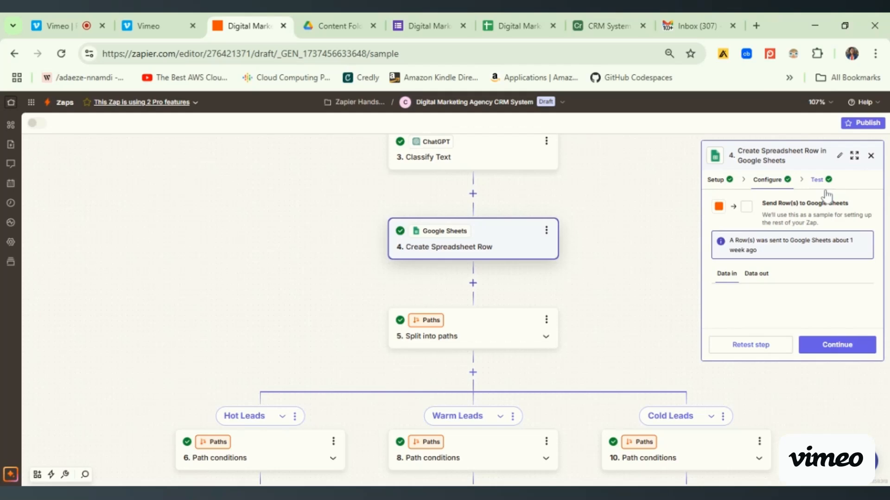
pyautogui.click(756, 277)
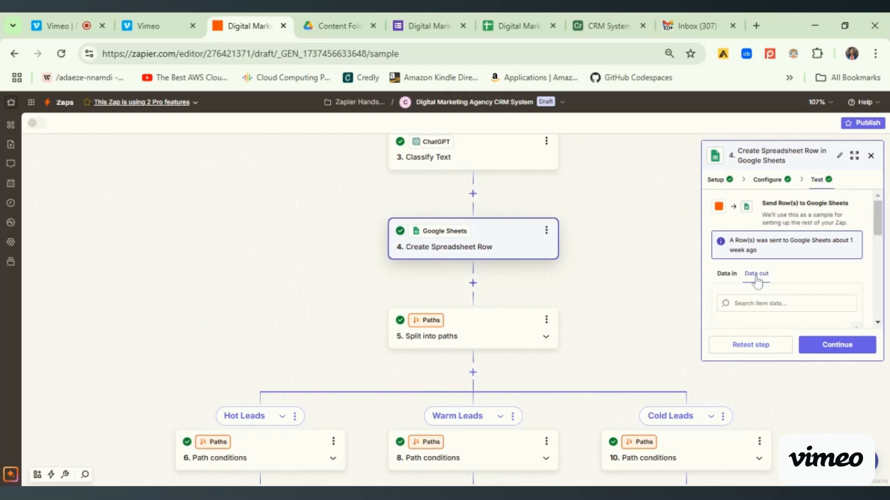
pyautogui.moveTo(879, 225); pyautogui.dragTo(882, 308)
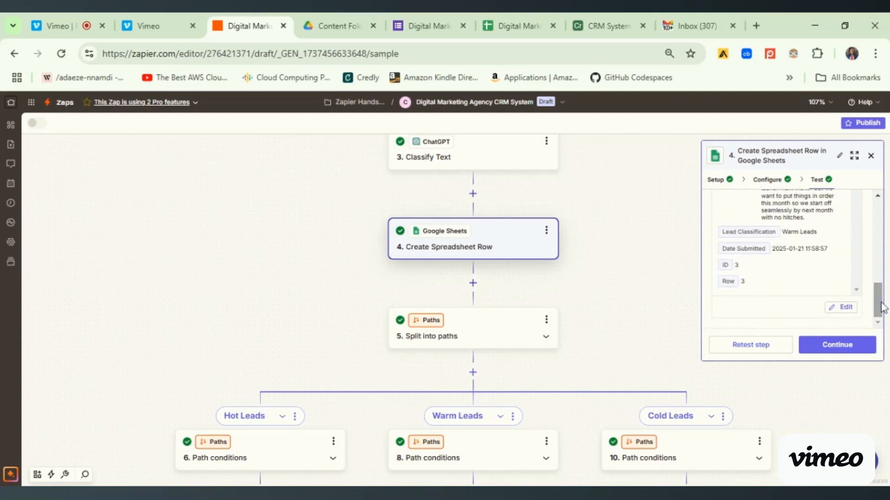
# - Close the spreadsheet step and inspect the Hot Leads path conditions, including the category rule and its test result
pyautogui.moveTo(587, 316); pyautogui.dragTo(592, 225)
pyautogui.scroll(-2, 592, 241)
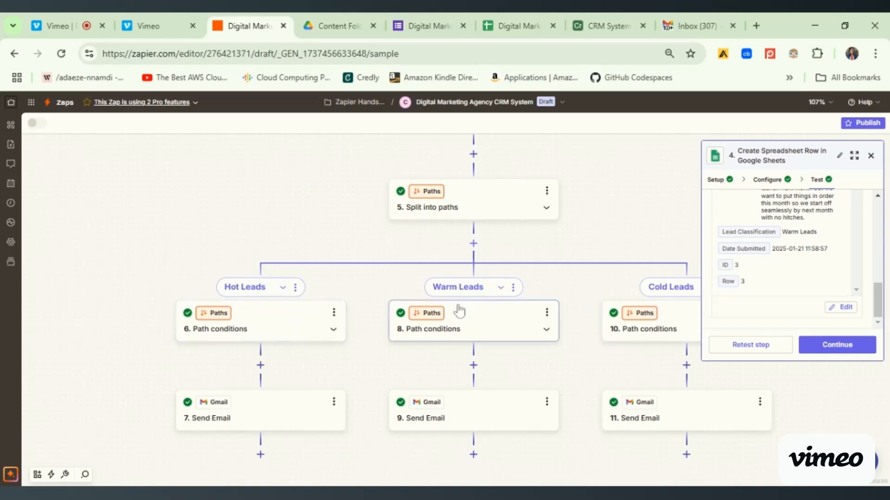
pyautogui.click(871, 158)
pyautogui.click(292, 334)
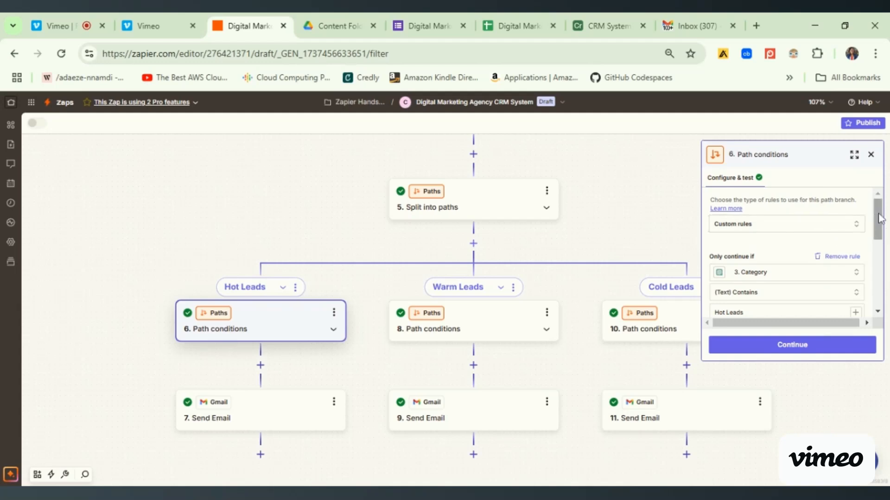
pyautogui.moveTo(879, 219); pyautogui.dragTo(880, 229)
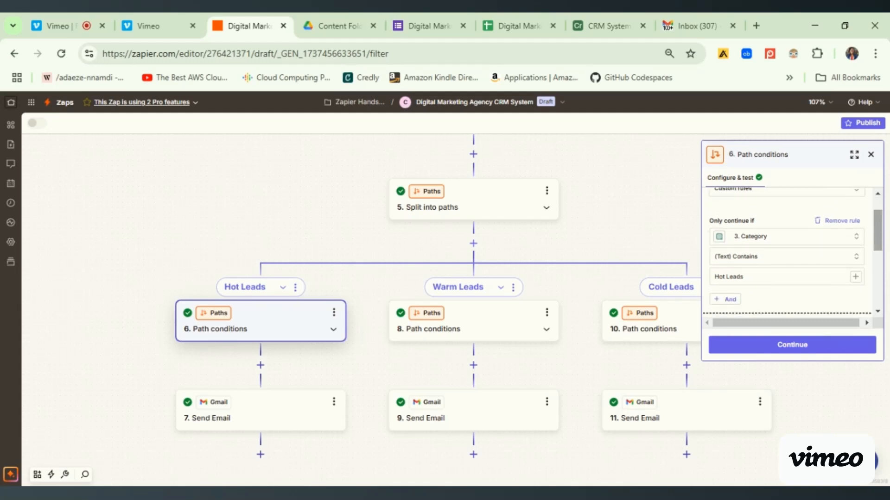
pyautogui.moveTo(881, 230); pyautogui.dragTo(881, 219)
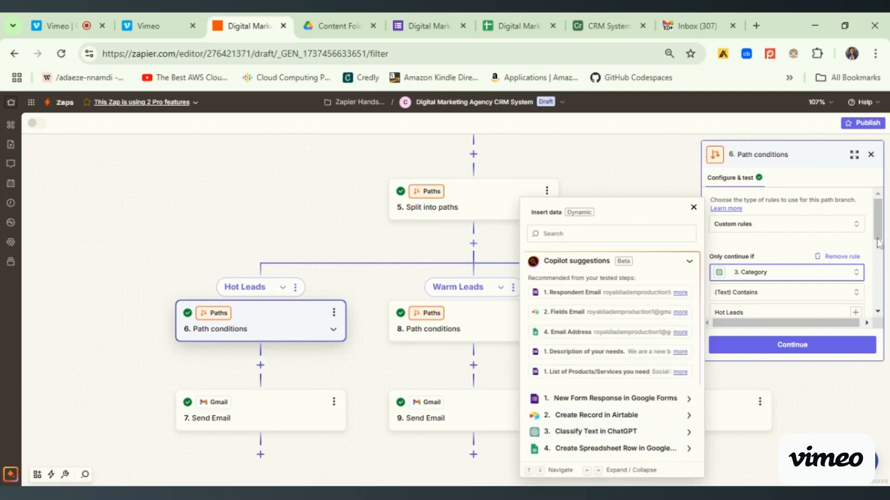
pyautogui.moveTo(882, 225); pyautogui.dragTo(879, 251)
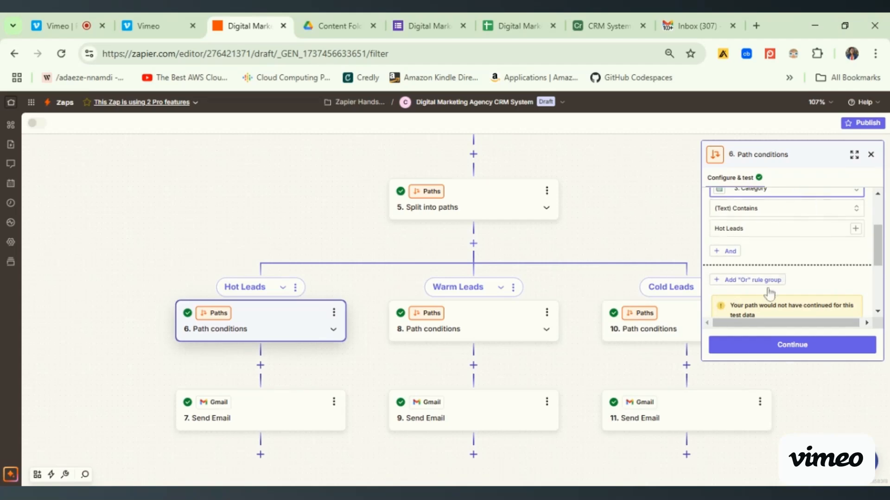
# - Open the Hot Leads path's Send Email step and read its configured sender, reply-to, subject and message body
pyautogui.click(318, 419)
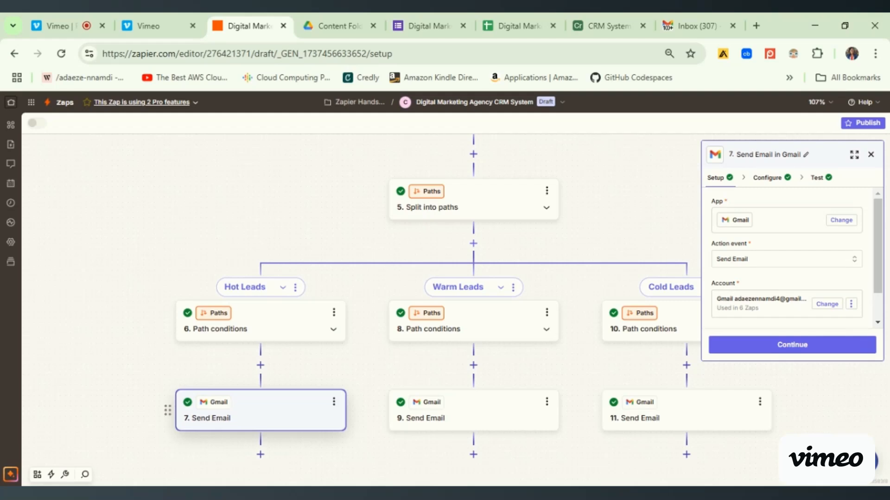
pyautogui.click(779, 178)
pyautogui.moveTo(879, 212); pyautogui.dragTo(883, 238)
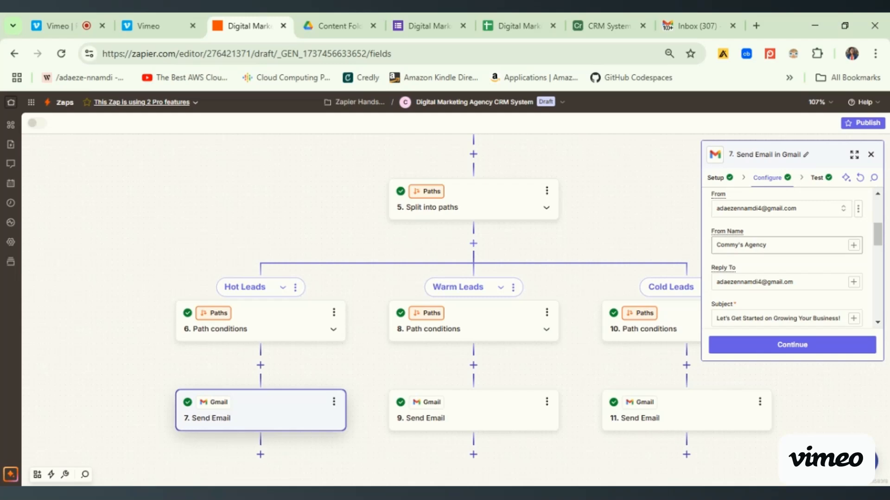
pyautogui.moveTo(878, 247); pyautogui.dragTo(879, 256)
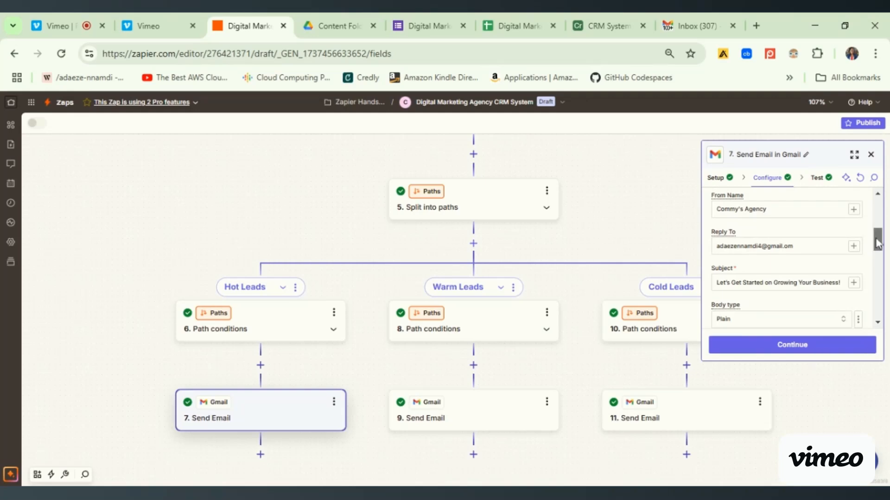
pyautogui.scroll(-1, 793, 254)
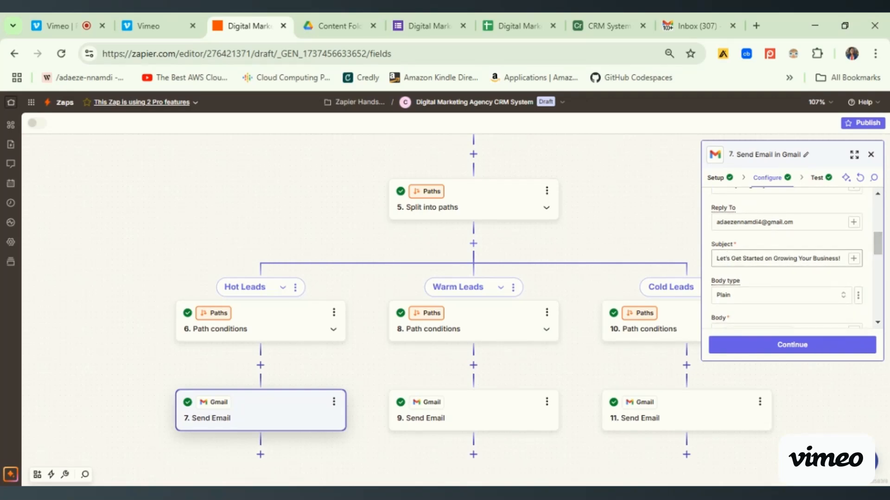
pyautogui.scroll(-3, 877, 246)
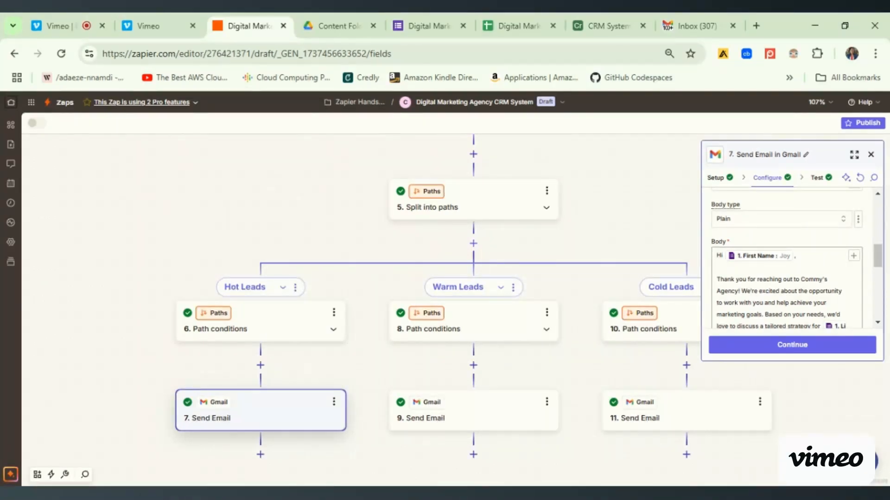
pyautogui.moveTo(877, 256); pyautogui.dragTo(880, 274)
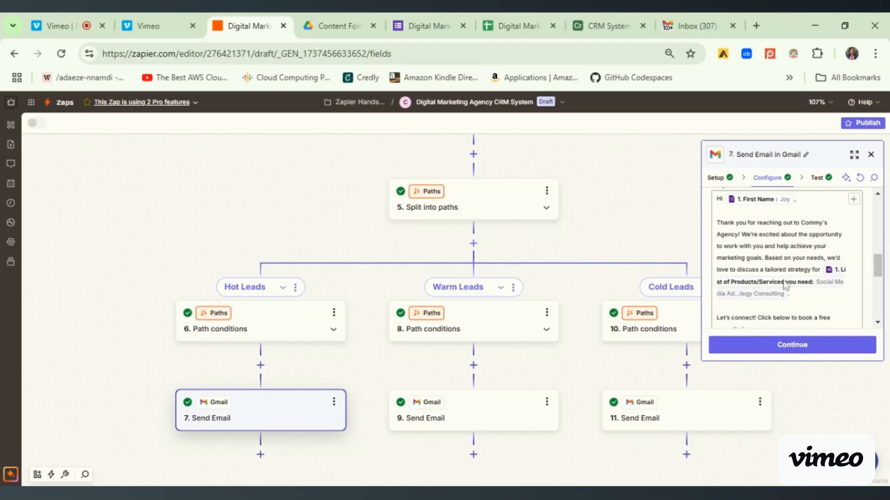
pyautogui.moveTo(878, 271); pyautogui.dragTo(880, 278)
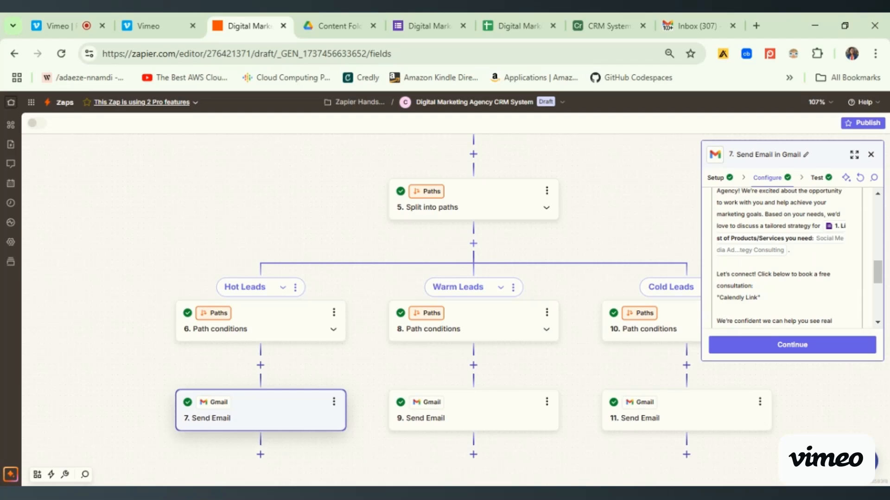
pyautogui.moveTo(718, 306); pyautogui.dragTo(747, 306)
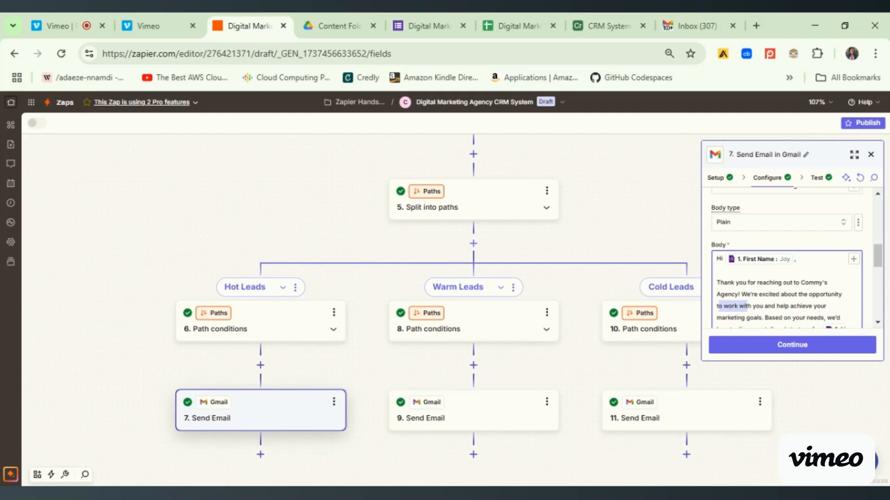
# - Inspect the Warm Leads path conditions, including the available ChatGPT Classify Text data for the category rule and the test result
pyautogui.click(473, 322)
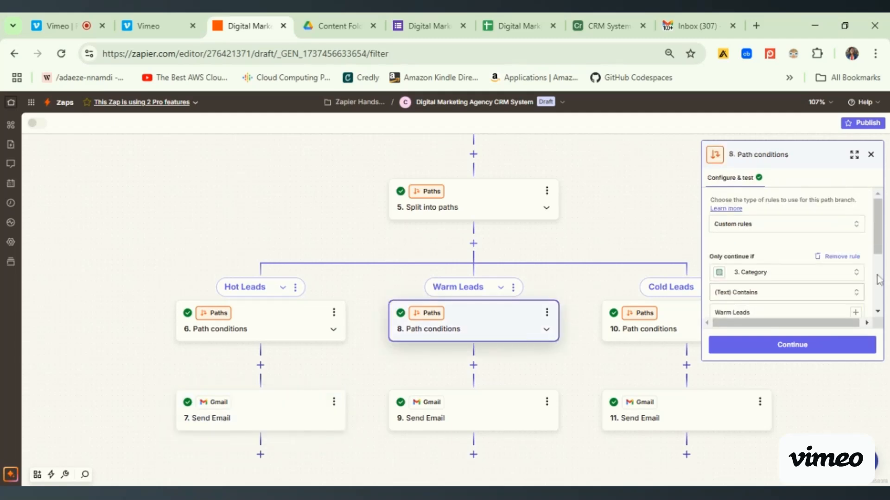
pyautogui.scroll(-2, 879, 280)
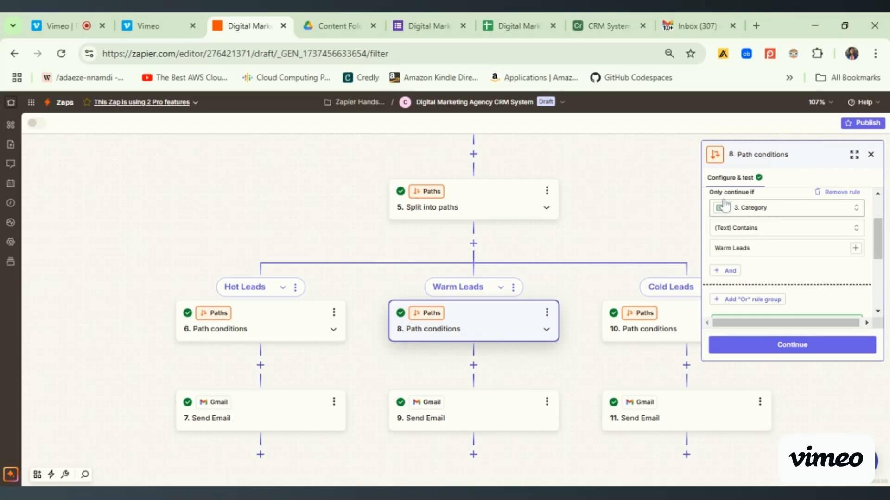
pyautogui.click(756, 209)
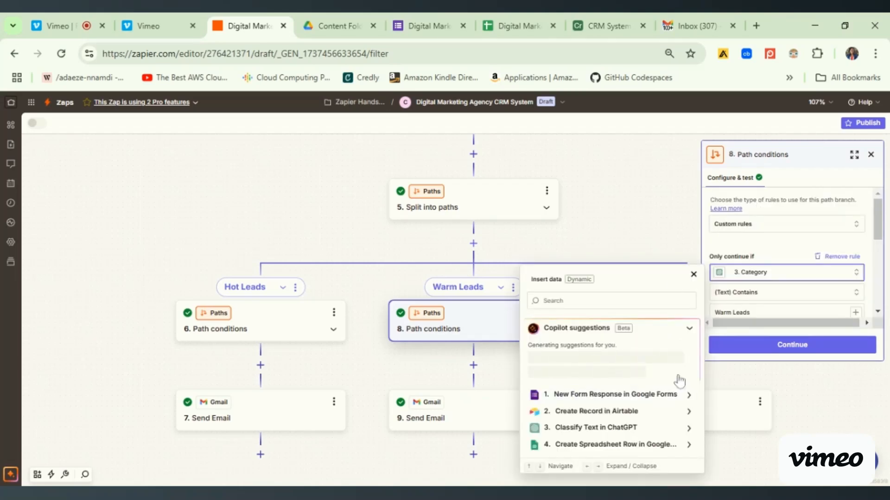
pyautogui.click(597, 429)
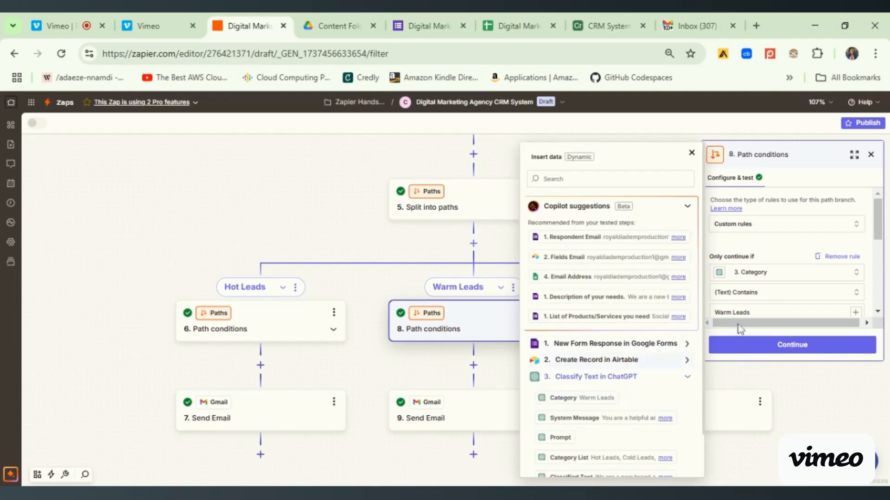
pyautogui.moveTo(877, 232); pyautogui.dragTo(879, 262)
pyautogui.scroll(-2, 878, 262)
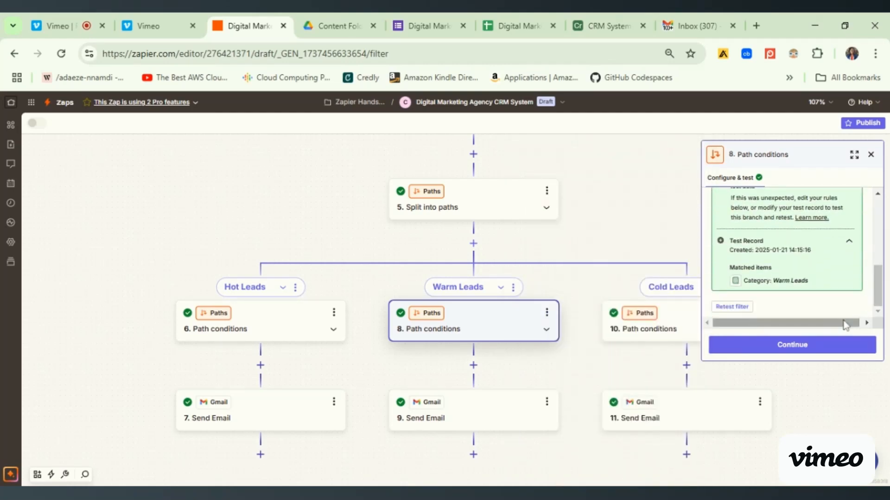
# - Open the Warm Leads path's Send Email step and read its account, recipient, sender, reply-to and subject settings
pyautogui.click(838, 348)
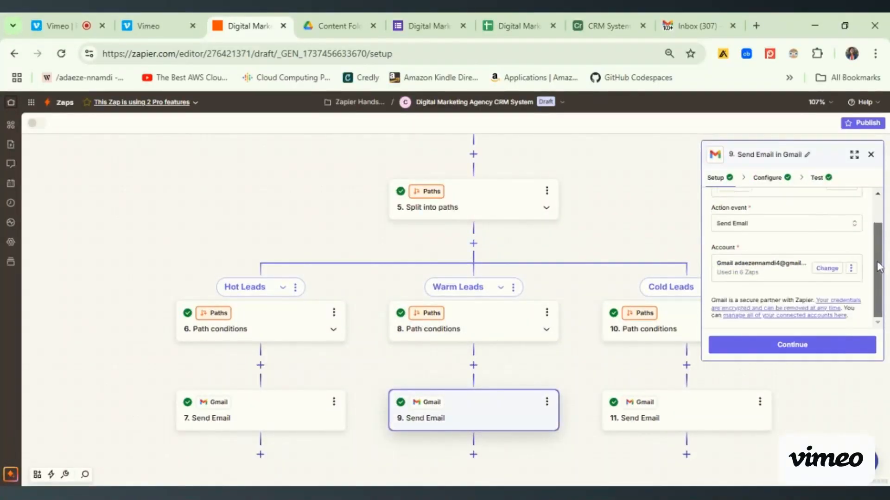
pyautogui.scroll(2, 880, 259)
pyautogui.click(775, 178)
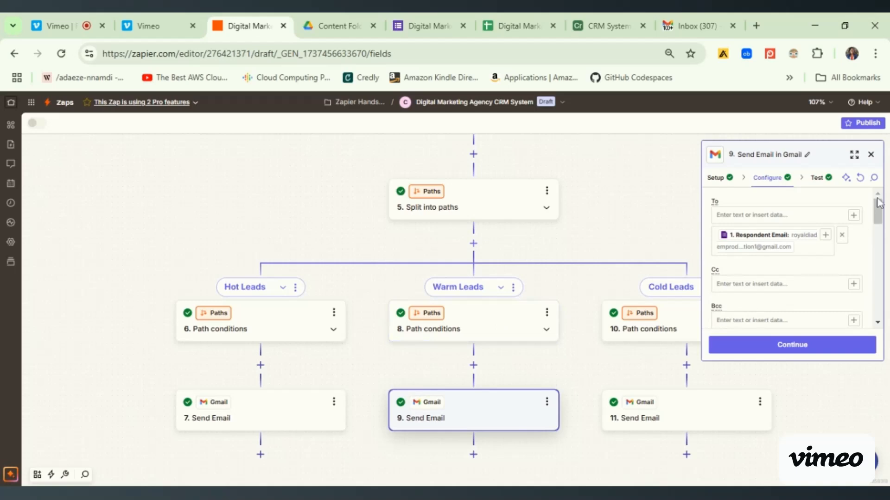
pyautogui.moveTo(878, 211); pyautogui.dragTo(879, 243)
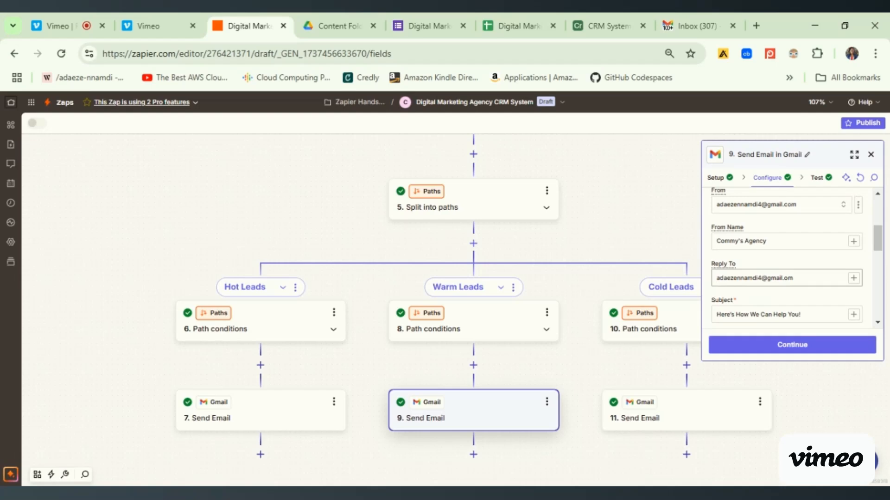
pyautogui.moveTo(882, 248); pyautogui.dragTo(883, 265)
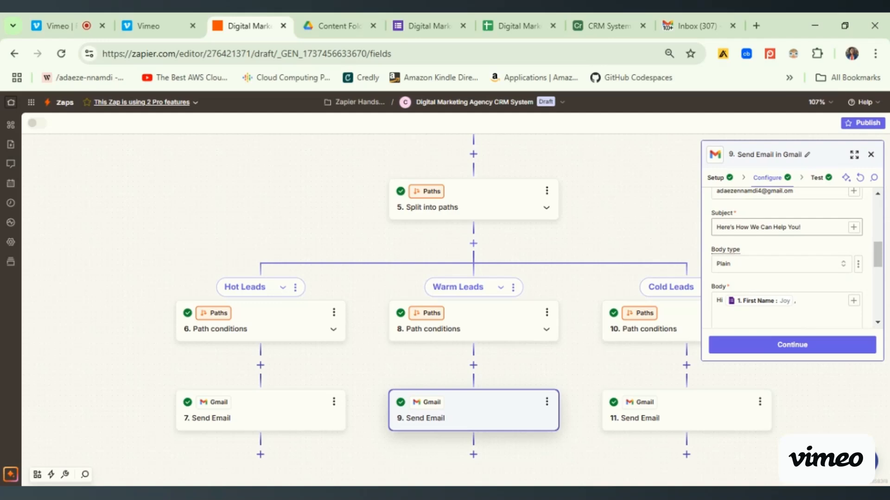
pyautogui.moveTo(879, 257); pyautogui.dragTo(878, 271)
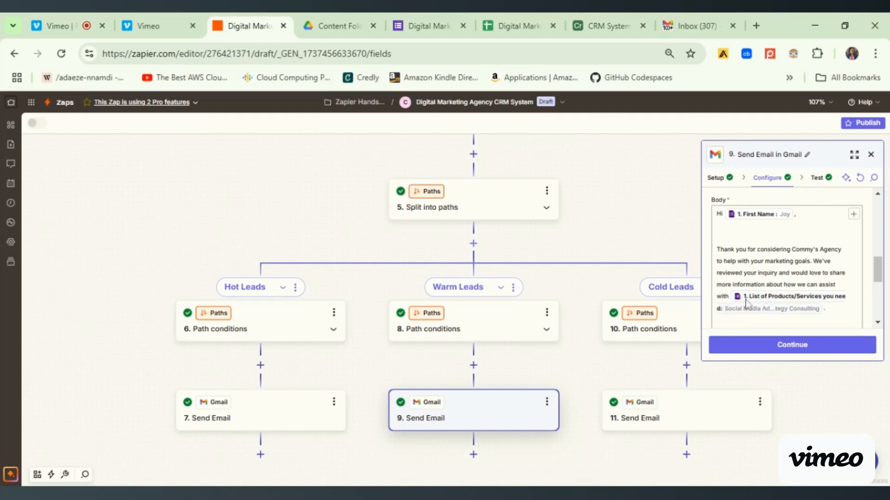
# - Examine the warm-lead email's body, its insertable data and remaining options, and inspect the step's test output
pyautogui.click(854, 215)
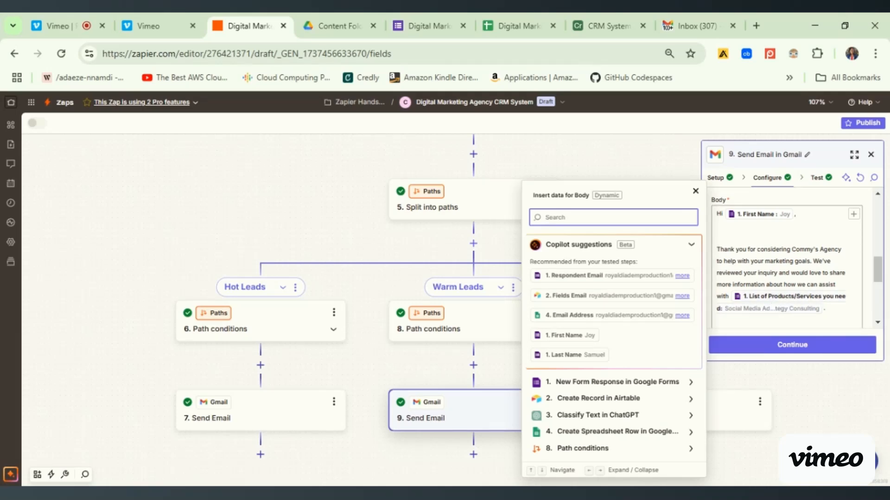
pyautogui.moveTo(878, 281); pyautogui.dragTo(879, 298)
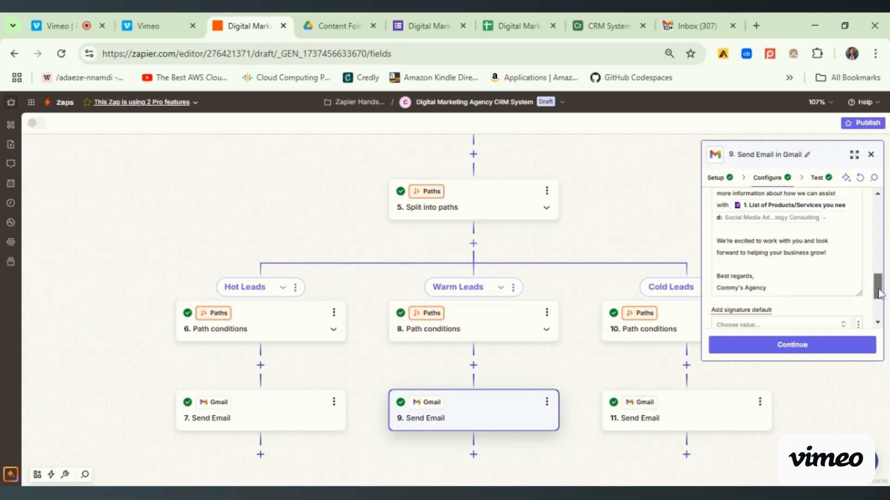
pyautogui.moveTo(878, 290); pyautogui.dragTo(880, 317)
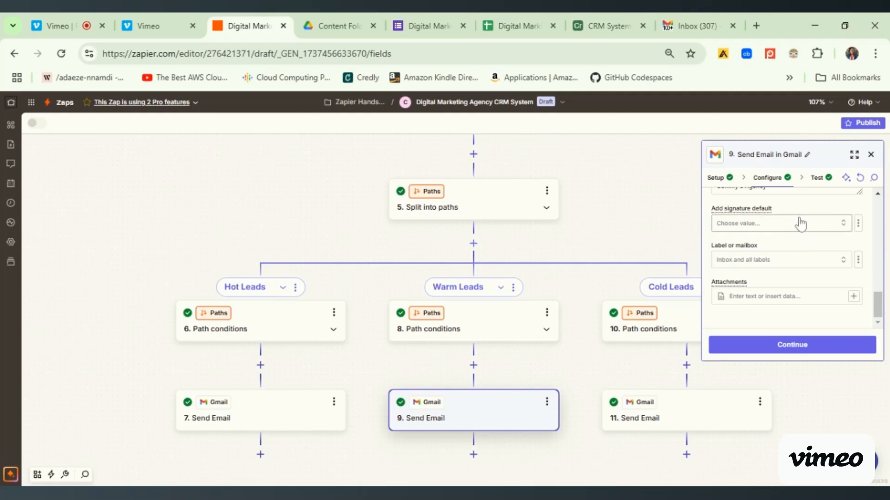
pyautogui.click(819, 184)
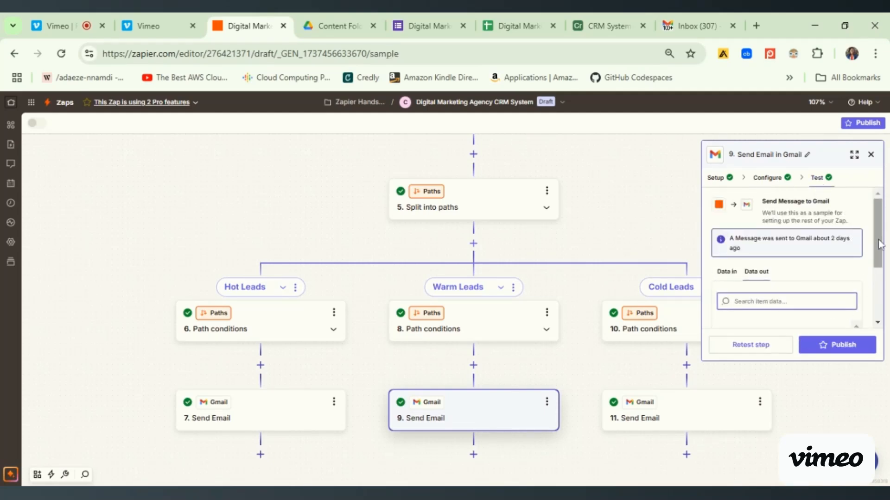
pyautogui.scroll(-3, 880, 255)
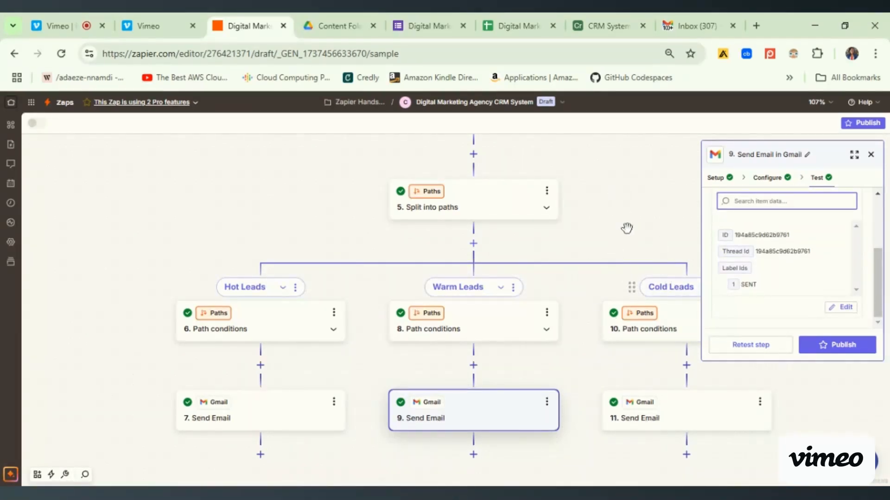
# - Inspect the Cold Leads path conditions, including the ChatGPT category rule and the test result
pyautogui.click(659, 331)
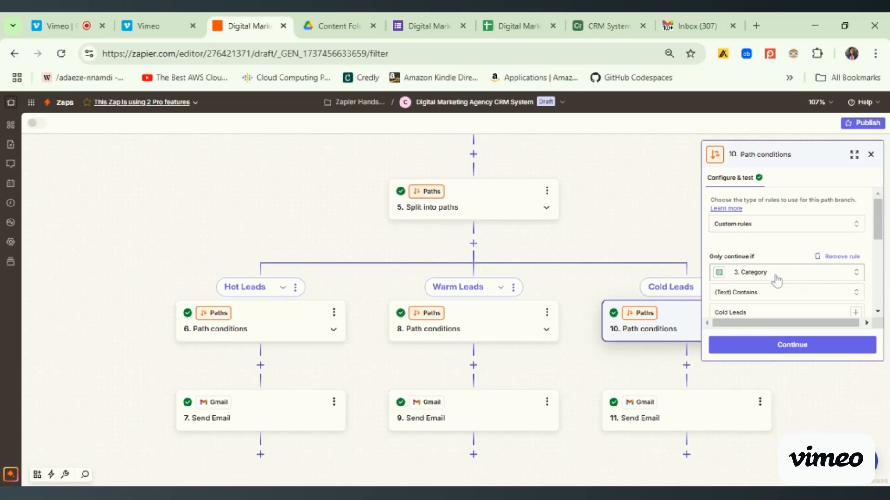
pyautogui.scroll(-2, 783, 241)
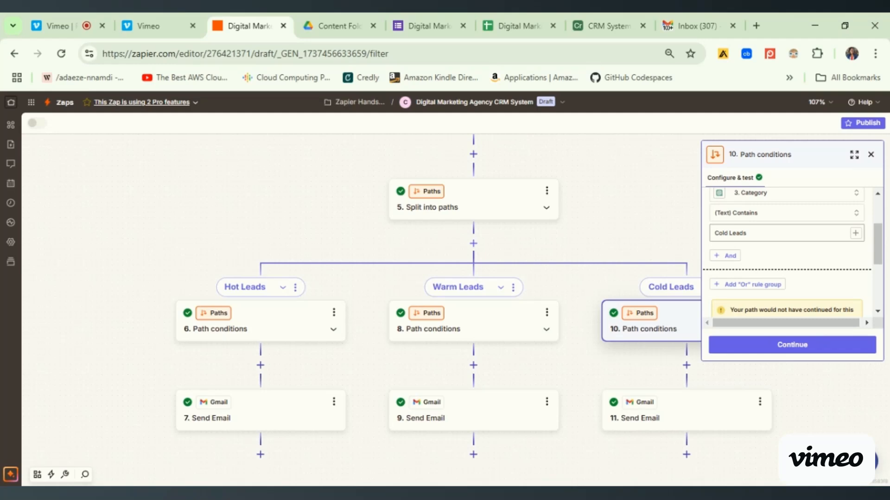
pyautogui.moveTo(880, 257); pyautogui.dragTo(886, 302)
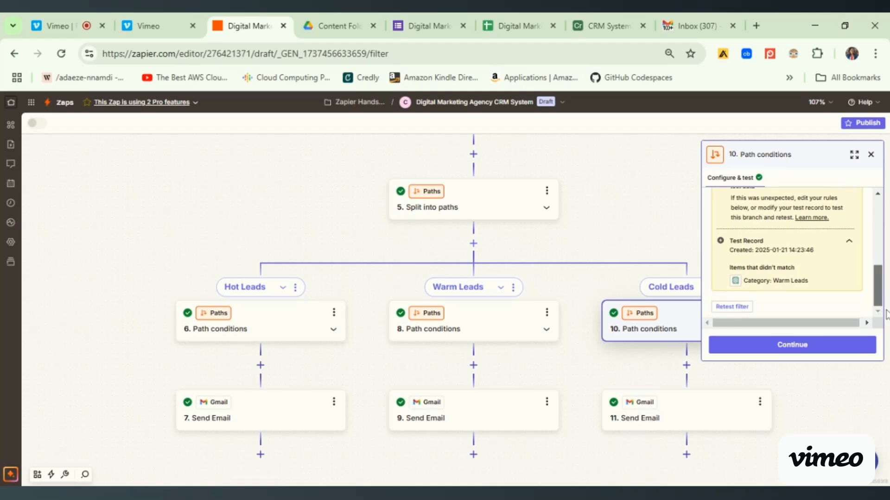
# - Read the Cold Leads path's Send Email setup, recipient, reply-to, subject, message body and remaining options, and close the step
pyautogui.click(811, 356)
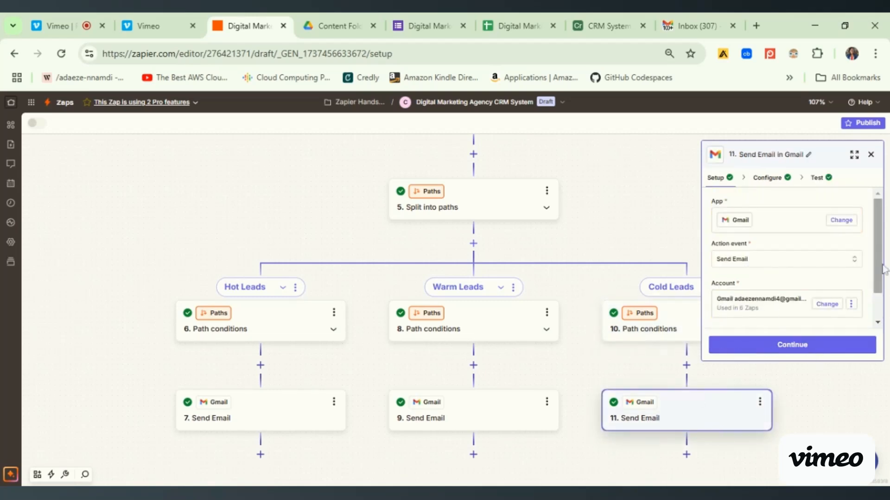
pyautogui.scroll(-2, 882, 246)
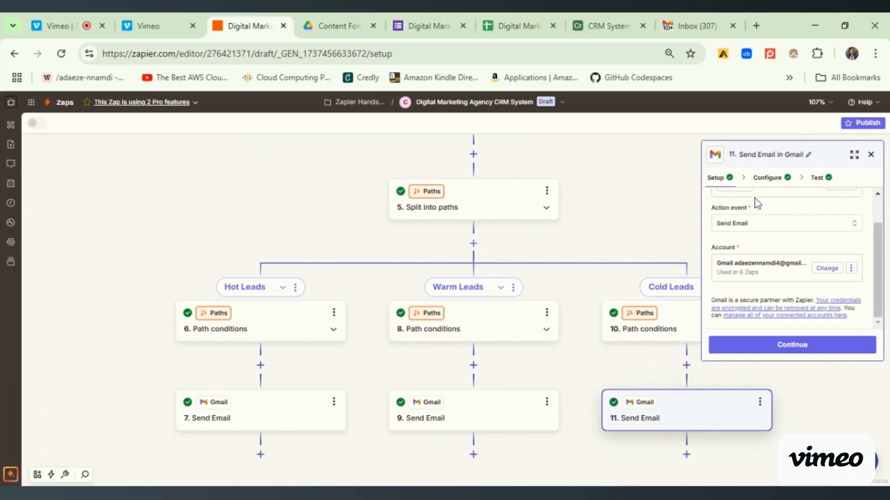
pyautogui.click(781, 182)
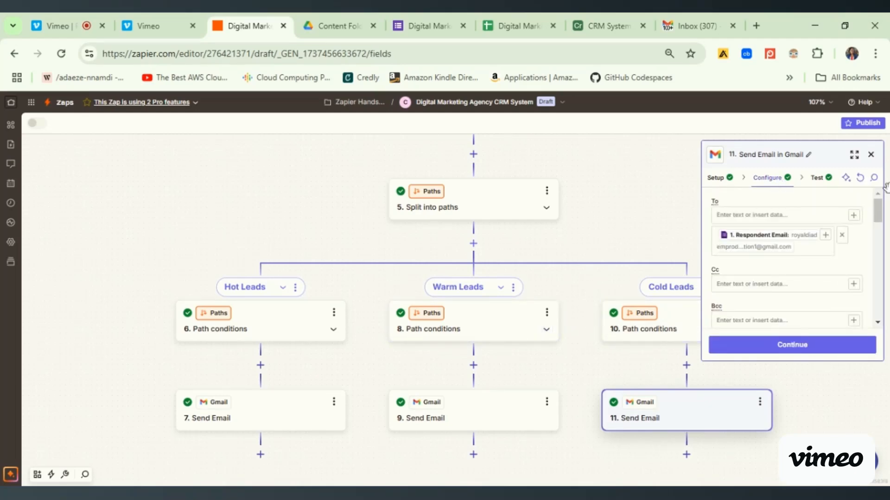
pyautogui.moveTo(879, 208); pyautogui.dragTo(880, 264)
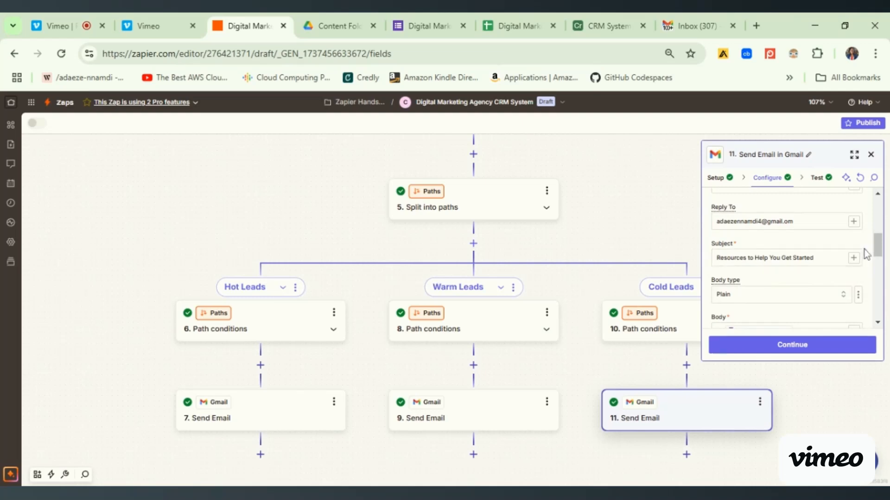
pyautogui.moveTo(880, 247); pyautogui.dragTo(880, 270)
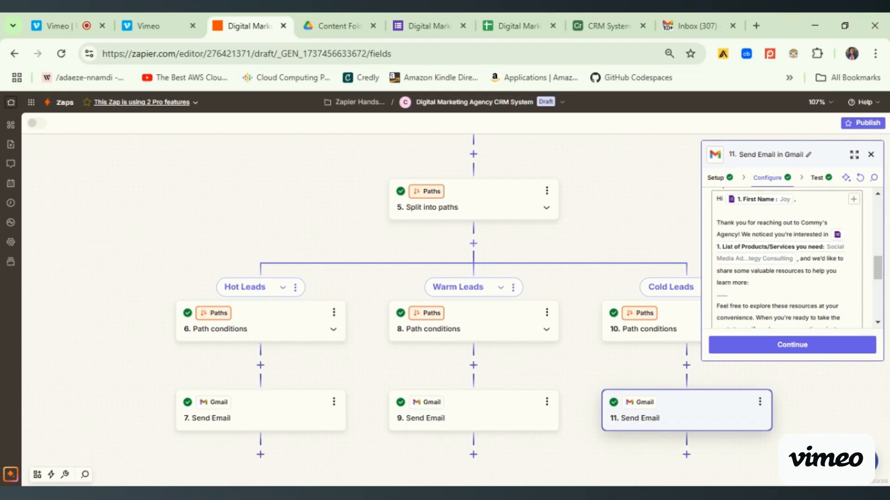
pyautogui.moveTo(883, 271); pyautogui.dragTo(885, 317)
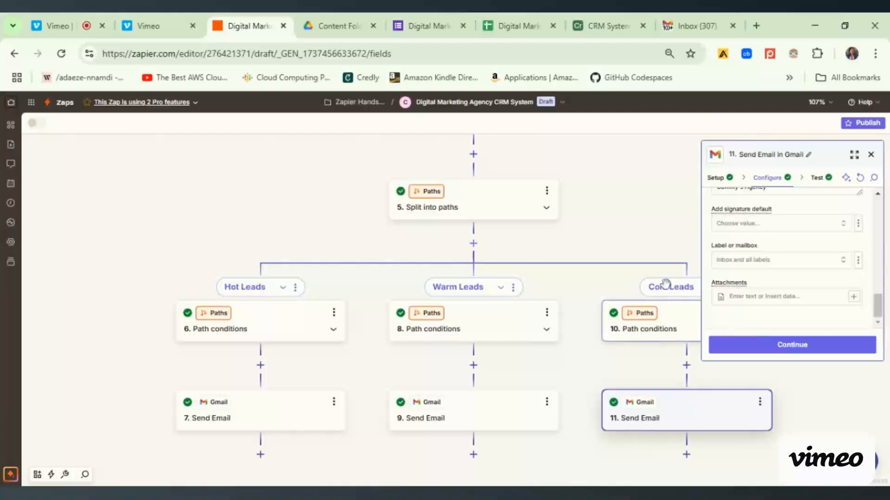
pyautogui.click(871, 155)
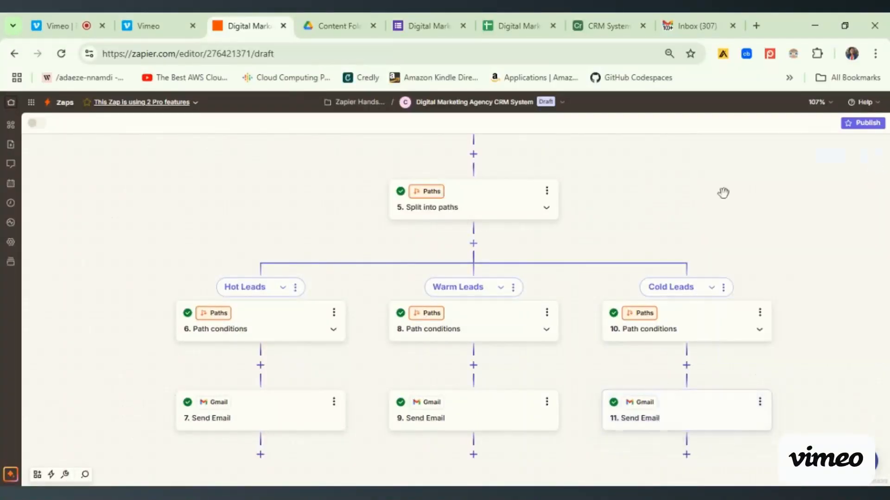
# - Review the workflow from the Airtable record to the lead paths, check the form and responses spreadsheet, and return to the Zap
pyautogui.scroll(5, 751, 262)
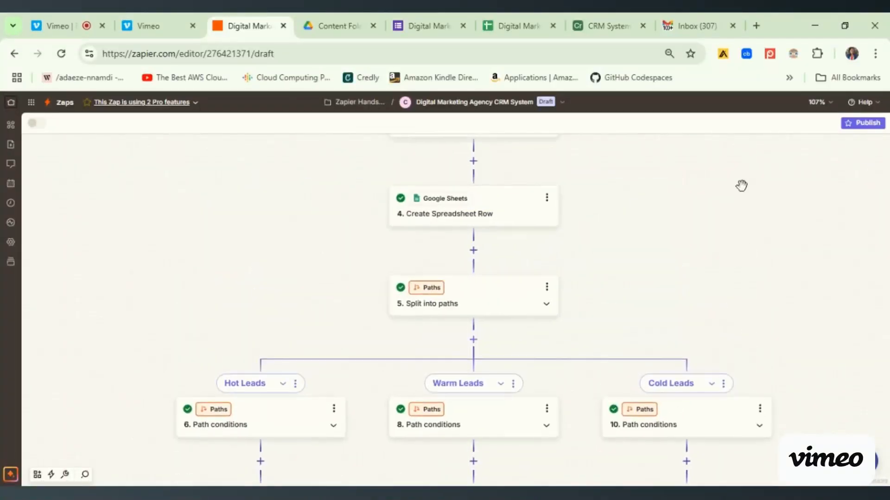
pyautogui.scroll(1, 742, 305)
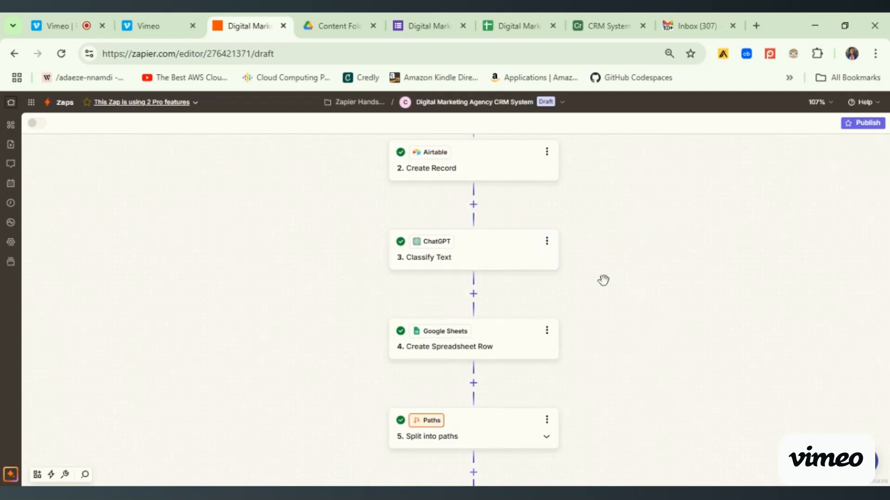
pyautogui.moveTo(649, 395); pyautogui.dragTo(649, 228)
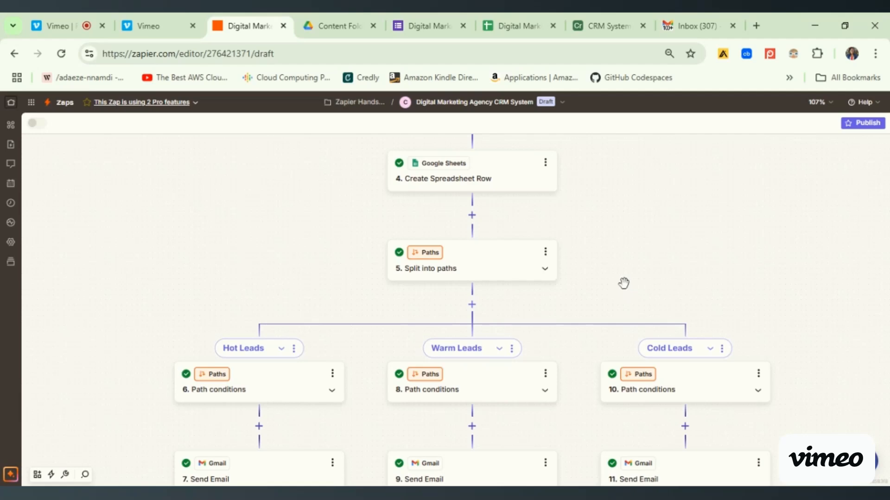
pyautogui.click(430, 34)
pyautogui.click(503, 33)
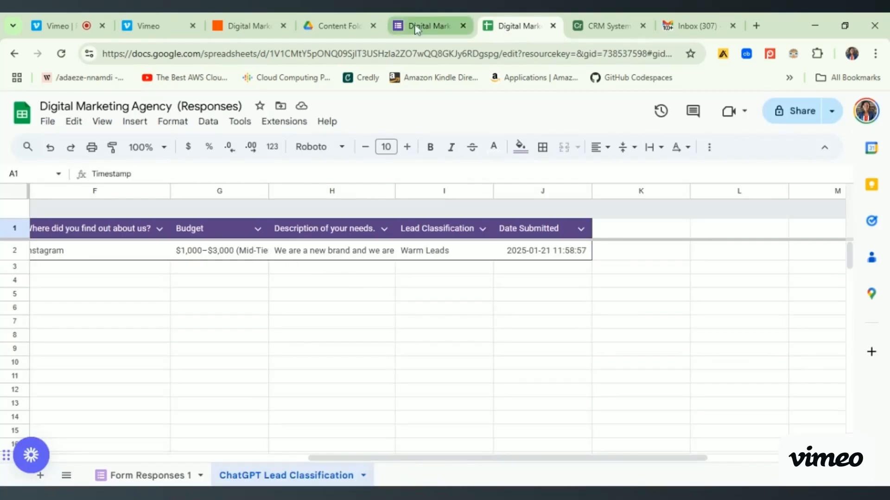
pyautogui.click(237, 33)
# - Retest the Hot Leads path's Send Email step to send a new test message
pyautogui.moveTo(621, 278); pyautogui.dragTo(649, 165)
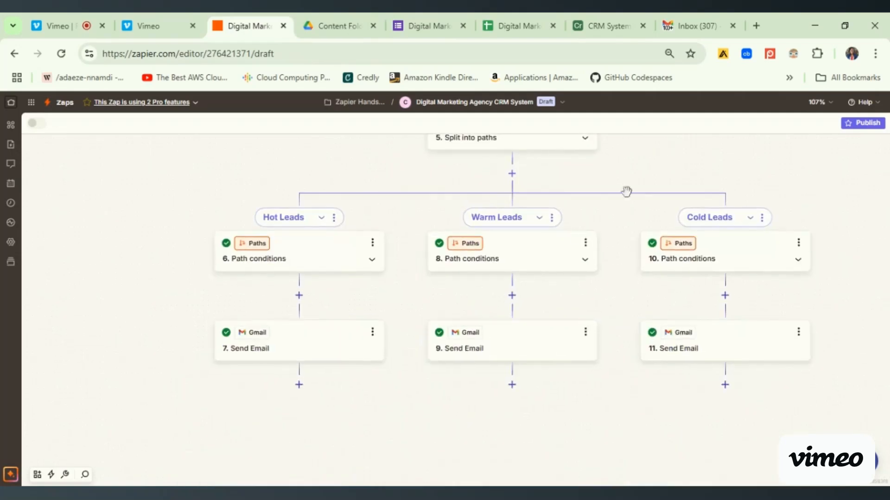
pyautogui.click(331, 340)
pyautogui.click(756, 352)
pyautogui.click(818, 177)
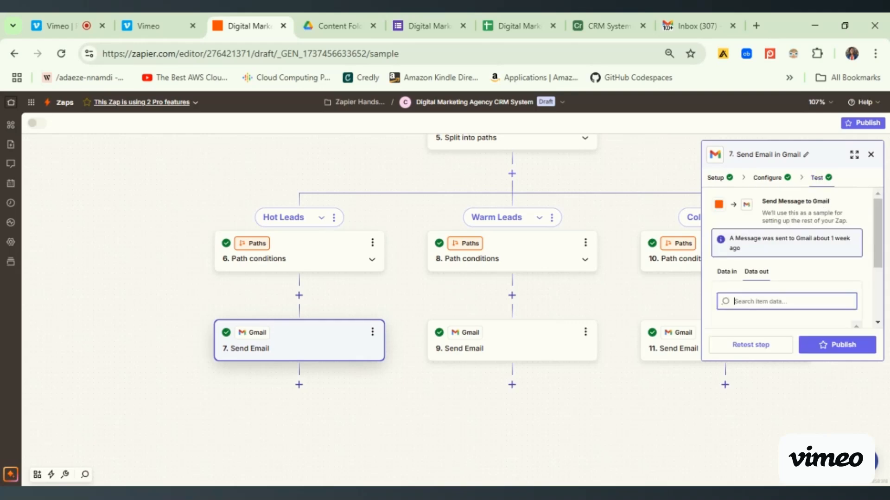
pyautogui.click(740, 352)
# - Retest the Warm Leads path's Send Email step to send a new test message
pyautogui.click(523, 345)
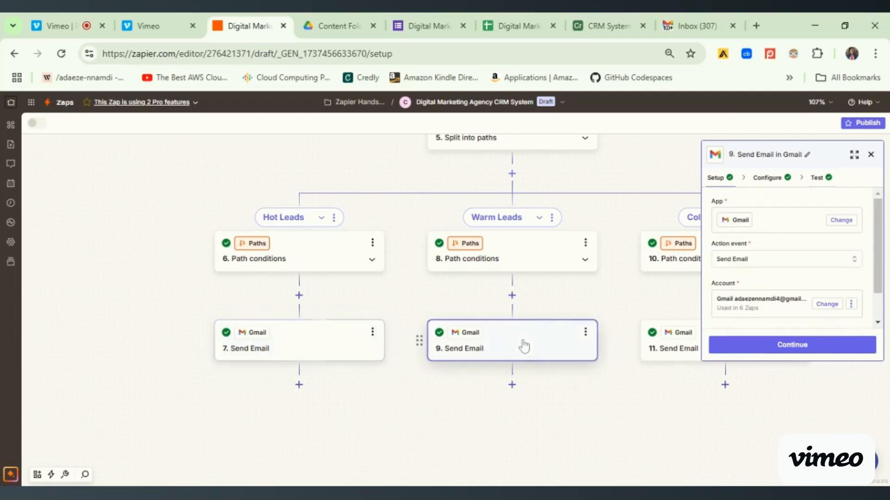
pyautogui.click(828, 183)
pyautogui.click(747, 345)
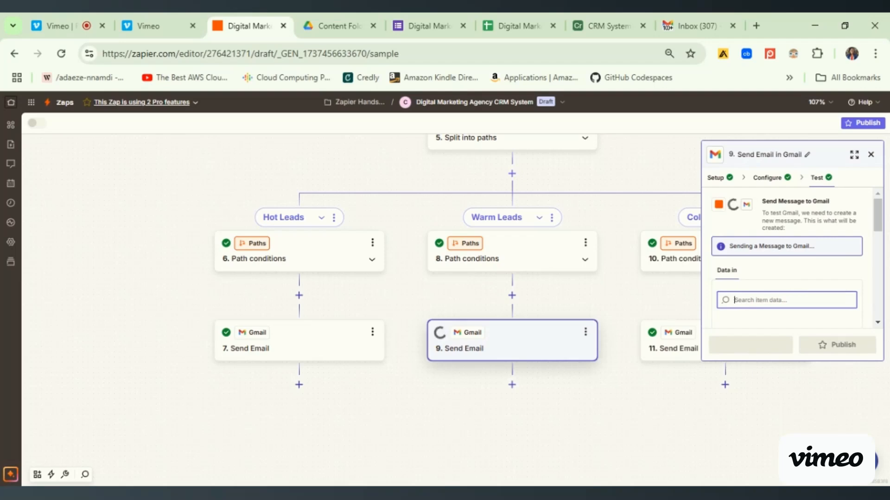
# - Retest the Cold Leads path's Send Email step to send a new test message, and close the step
pyautogui.click(670, 258)
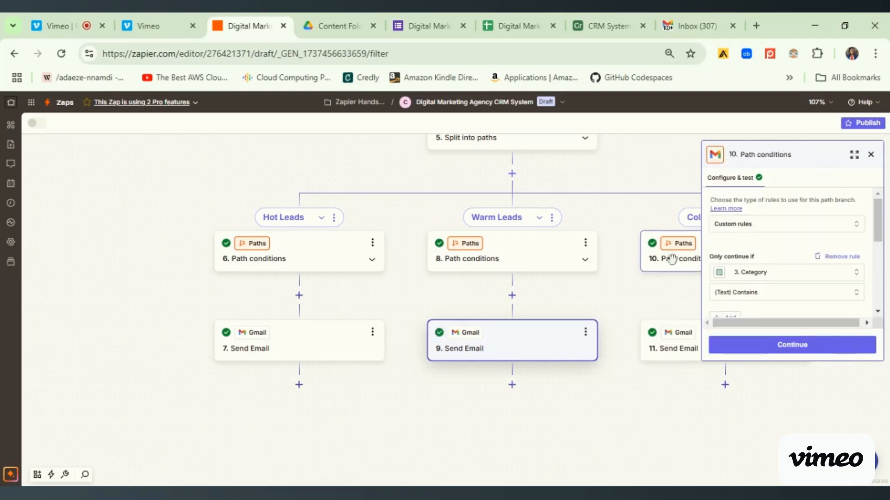
pyautogui.click(665, 353)
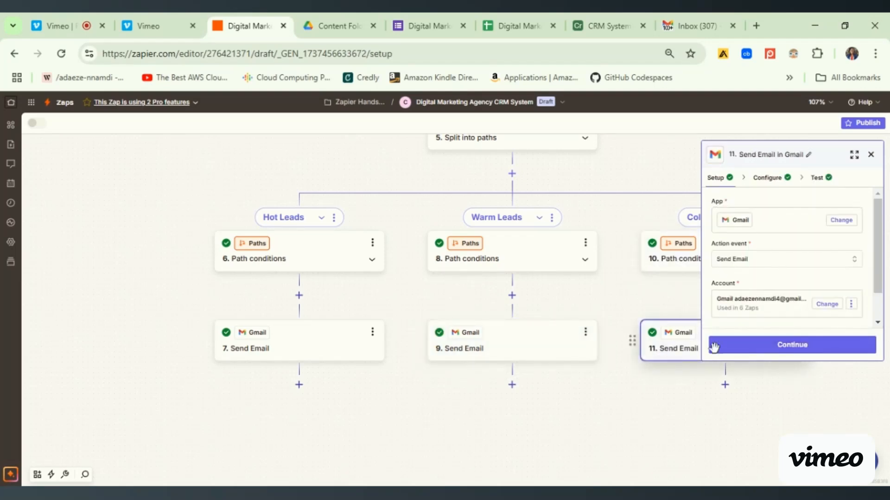
pyautogui.click(771, 354)
pyautogui.click(771, 355)
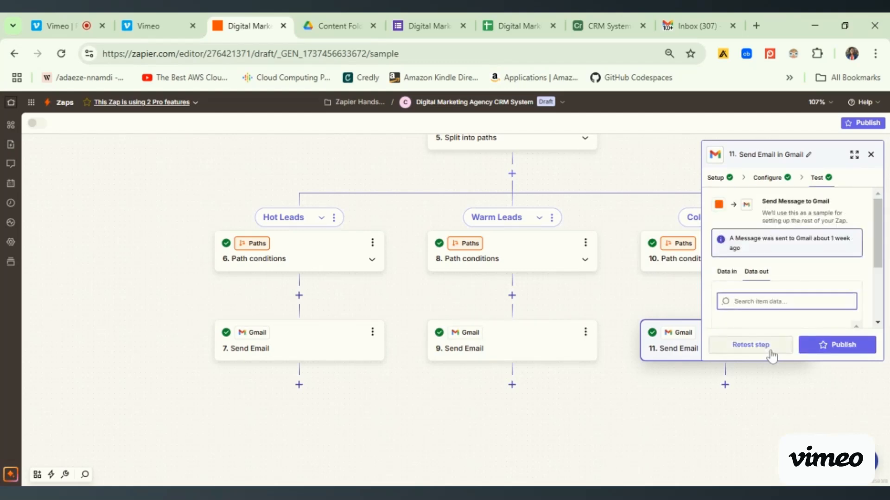
pyautogui.click(751, 345)
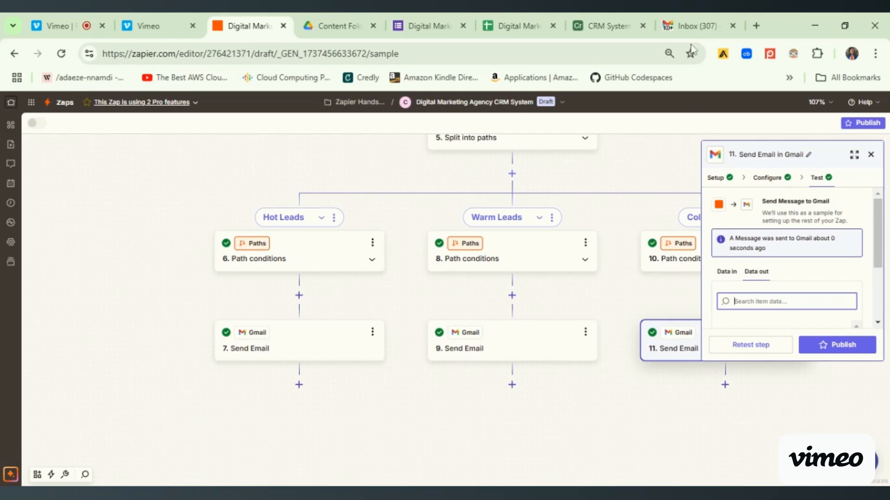
pyautogui.click(869, 155)
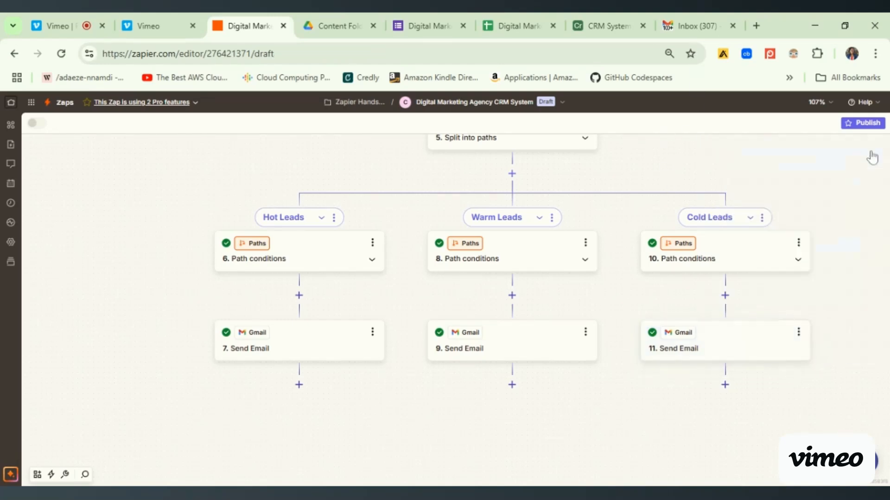
# - Switch to the Gmail inbox and select the three newest Commy's Agency emails to check the test messages
pyautogui.click(693, 22)
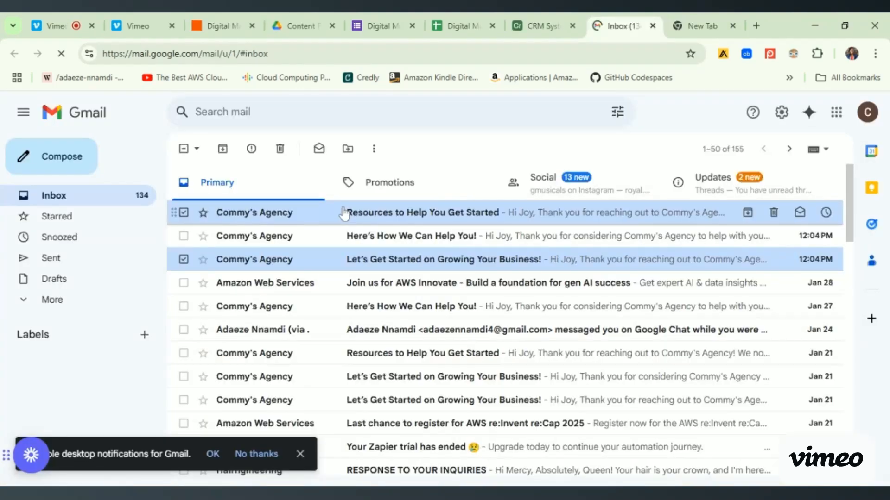
pyautogui.click(184, 235)
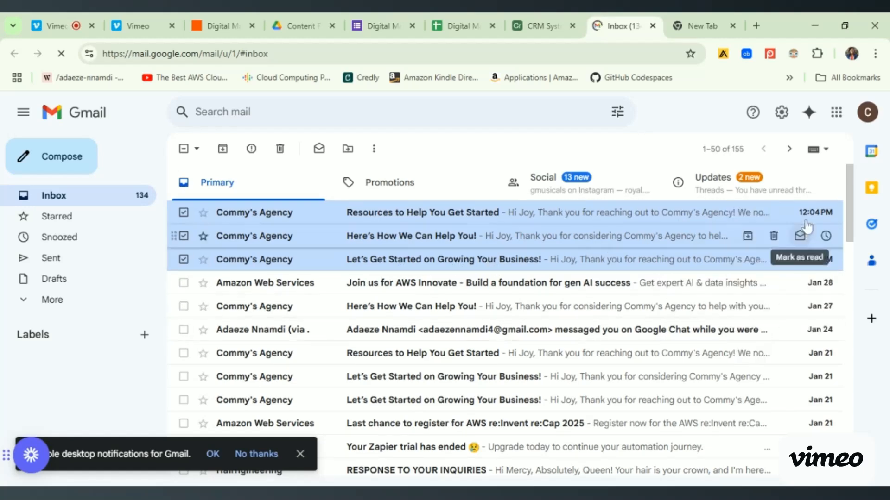
# - Read the "Resources to Help You Get Started" email, dismiss the desktop notifications prompt, and return to the inbox
pyautogui.click(456, 212)
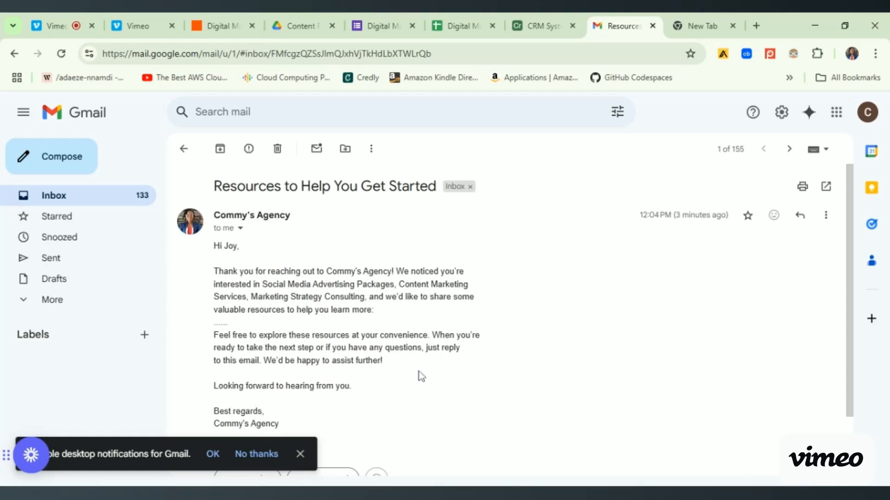
pyautogui.click(299, 454)
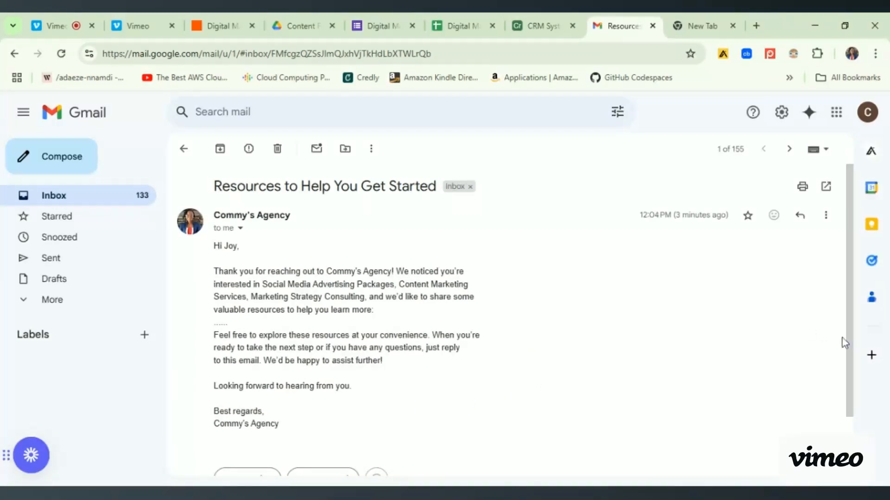
pyautogui.moveTo(842, 341); pyautogui.dragTo(837, 308)
pyautogui.click(184, 148)
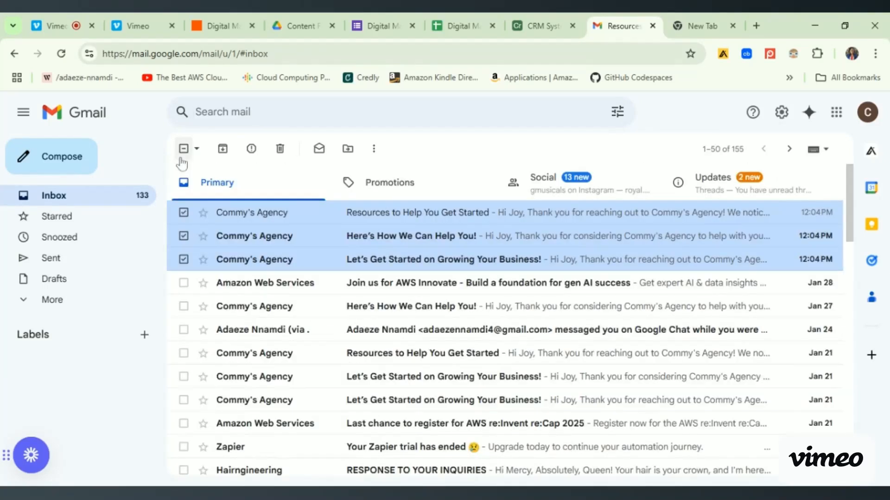
# - Read the newest "Here's How We Can Help You!" and "Let's Get Started on Growing Your Business!" emails, returning to the inbox after each
pyautogui.click(354, 236)
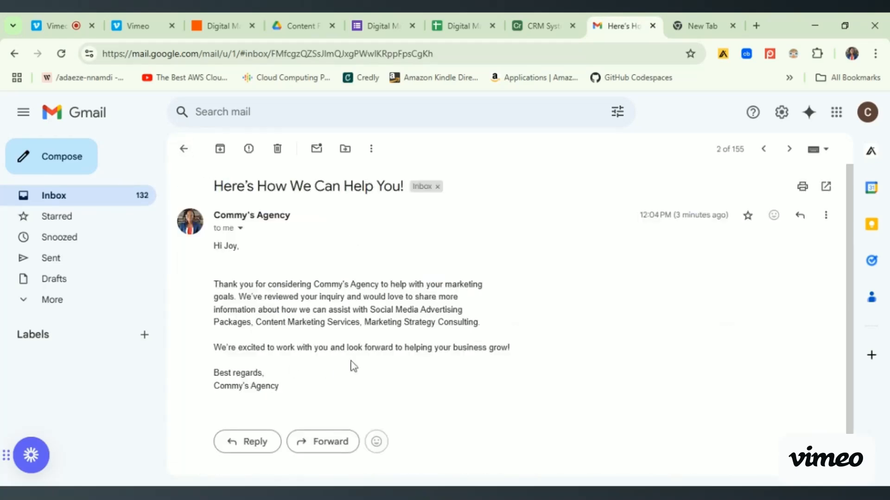
pyautogui.click(184, 149)
pyautogui.click(345, 268)
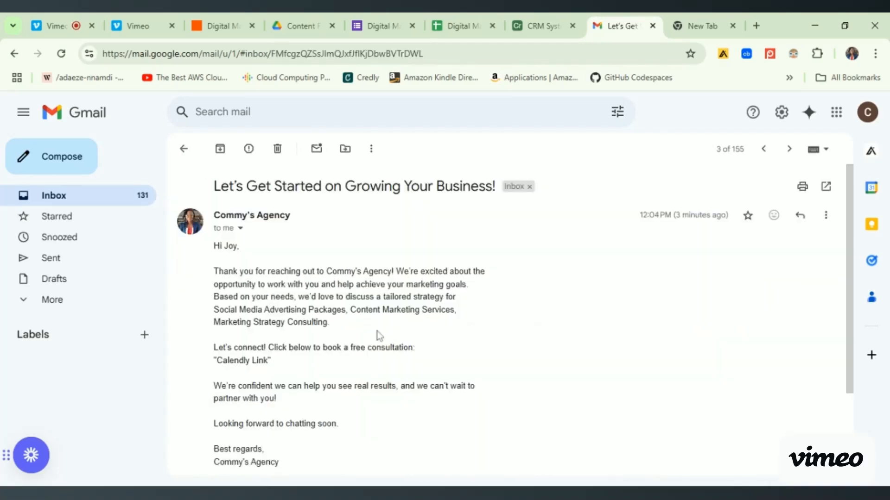
pyautogui.moveTo(852, 272)
pyautogui.mouseDown()
pyautogui.moveTo(854, 327)
pyautogui.moveTo(848, 277)
pyautogui.mouseUp()
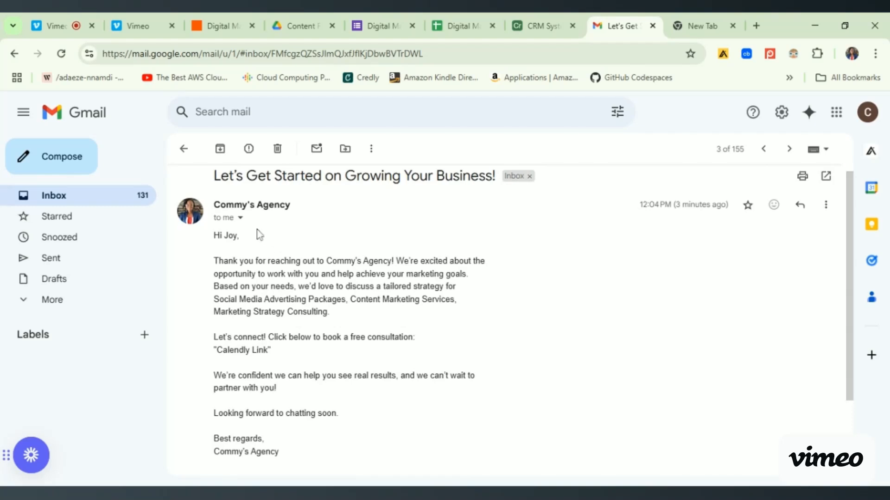
pyautogui.click(184, 149)
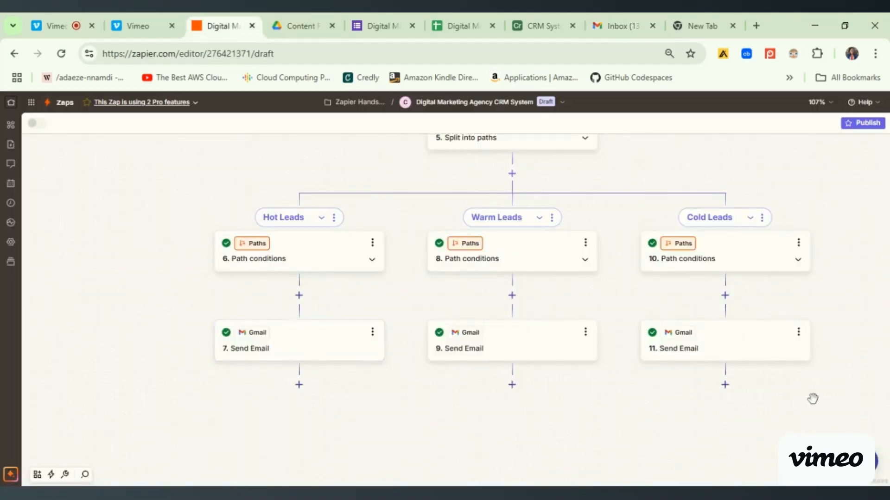
# - Switch to the Zapier editor and review the Digital Marketing Agency CRM System workflow from the email paths up to the form trigger
pyautogui.moveTo(828, 436); pyautogui.dragTo(805, 368)
pyautogui.scroll(7, 805, 368)
pyautogui.moveTo(779, 277); pyautogui.dragTo(781, 363)
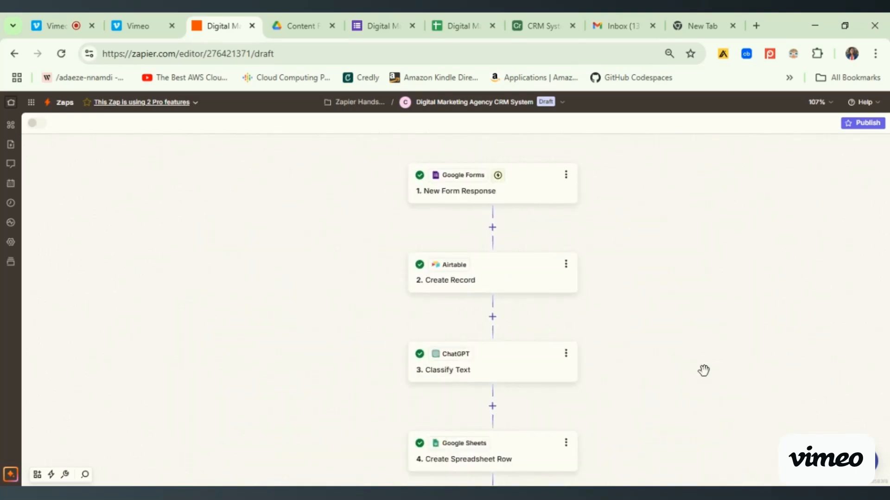
pyautogui.moveTo(704, 371); pyautogui.dragTo(695, 342)
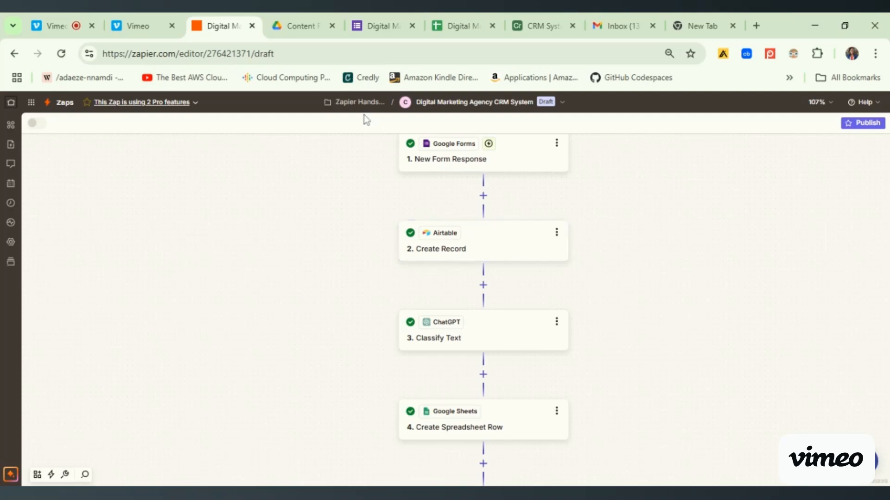
# - Switch to the Digital Marketing Agency form in Google Forms and copy its shortened responder link
pyautogui.click(378, 26)
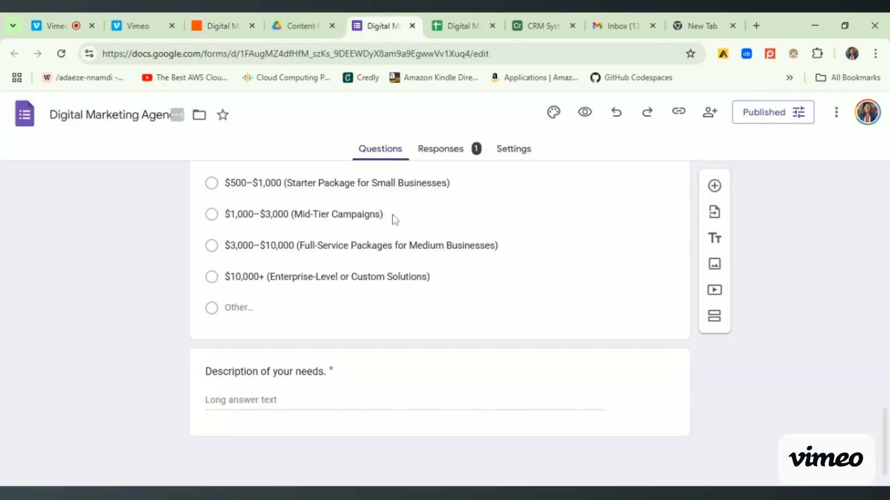
pyautogui.click(682, 120)
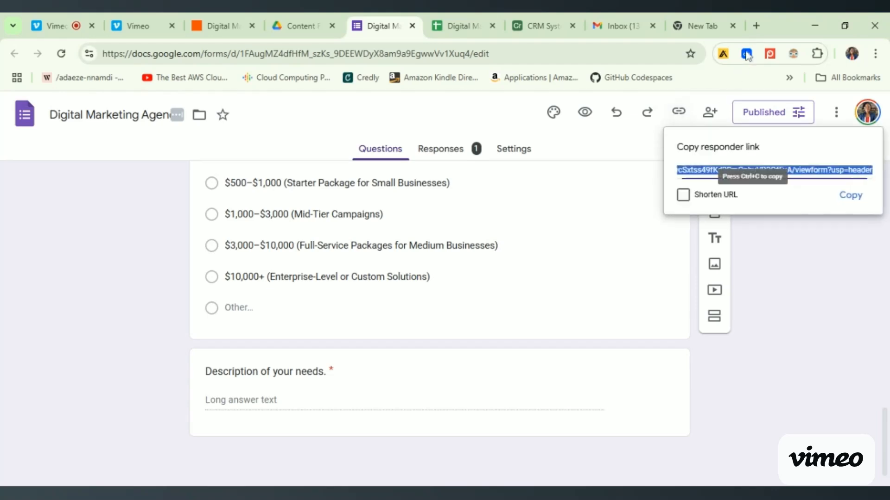
pyautogui.click(683, 195)
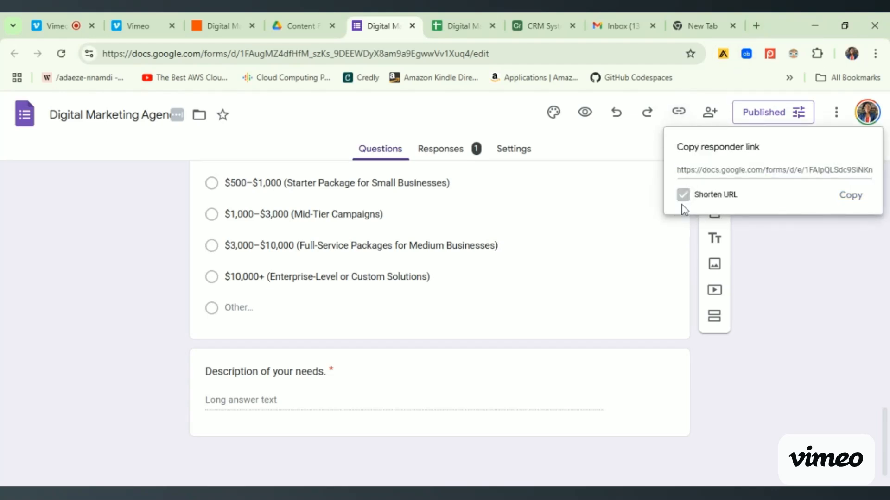
pyautogui.click(852, 200)
pyautogui.click(855, 204)
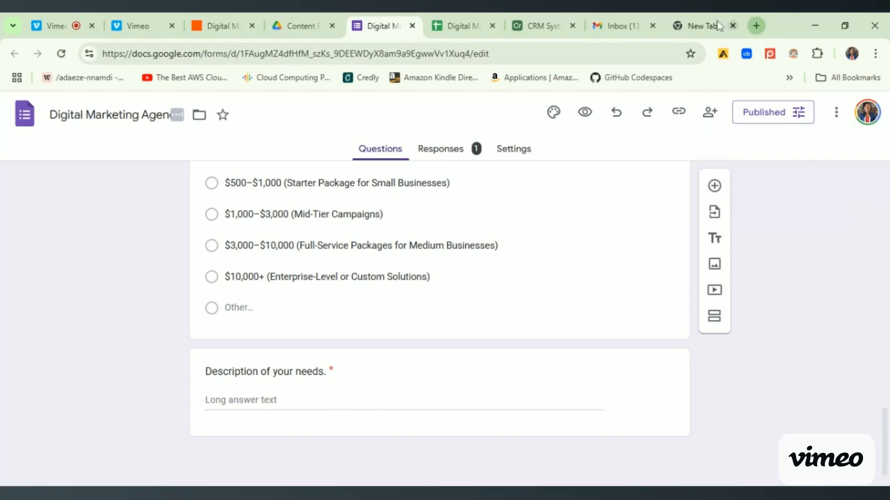
# - Load the copied responder link in the empty browser tab to access the live form
pyautogui.click(702, 25)
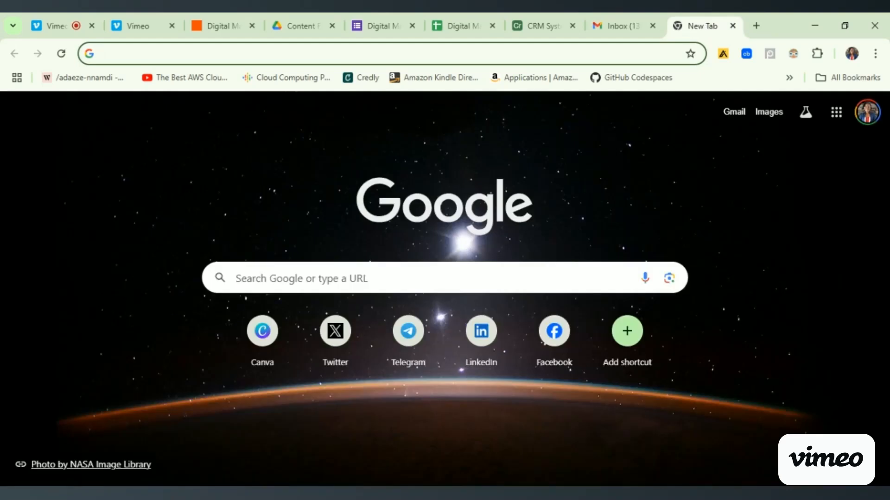
pyautogui.hotkey('ctrl', 'v')
pyautogui.press('Return')
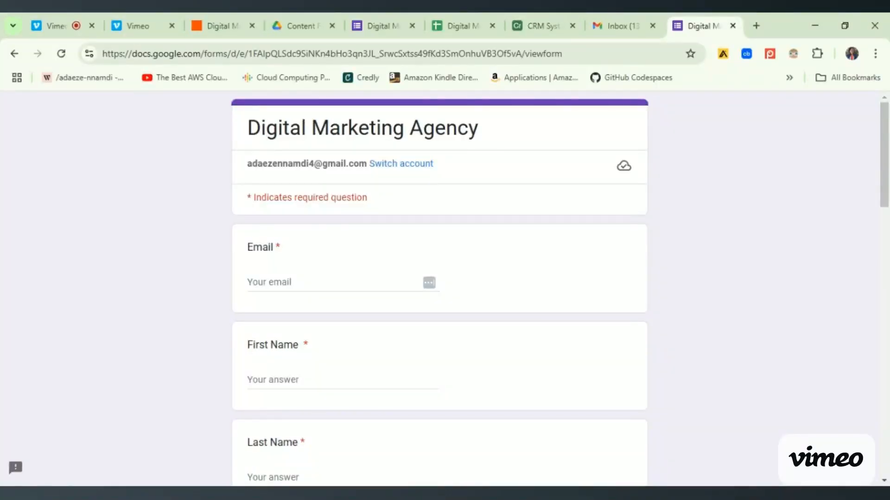
# - Fill in the lead's first name and last name in the form
pyautogui.click(341, 284)
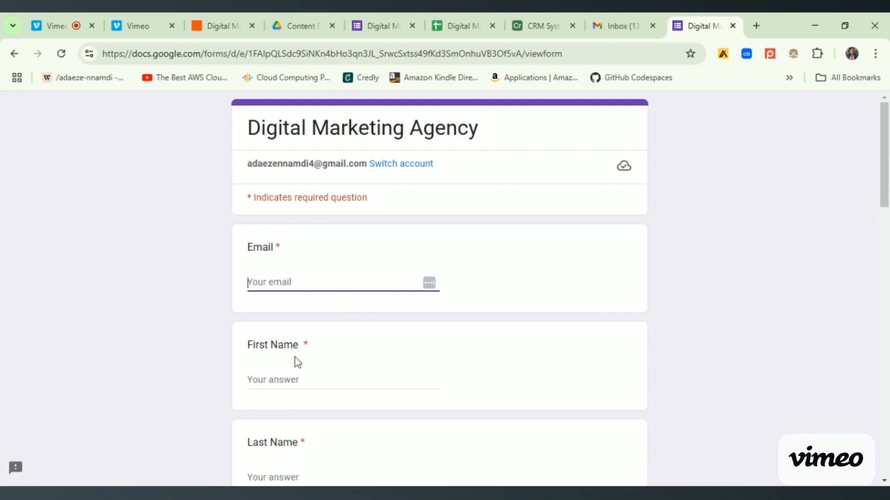
pyautogui.click(292, 379)
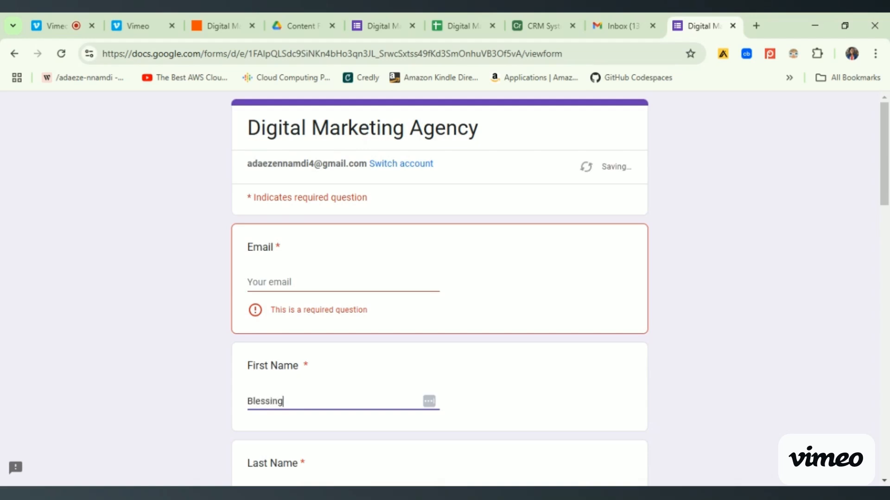
pyautogui.click(748, 381)
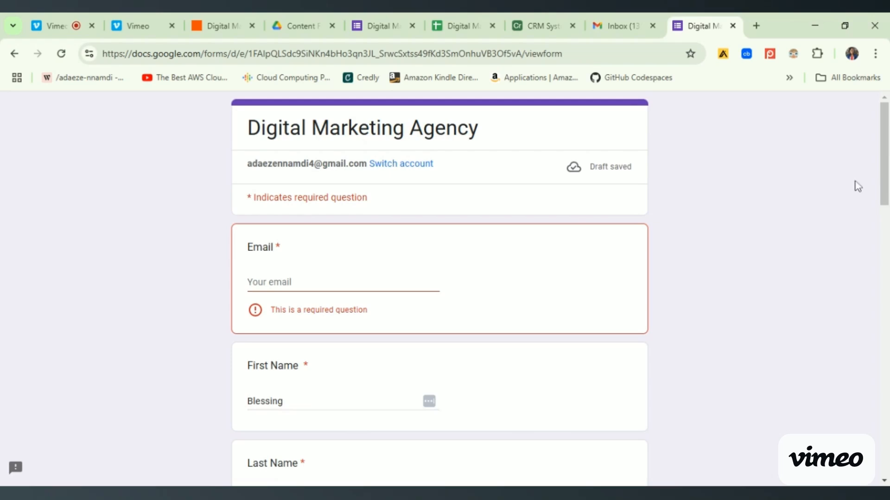
pyautogui.scroll(-4, 885, 169)
pyautogui.click(425, 302)
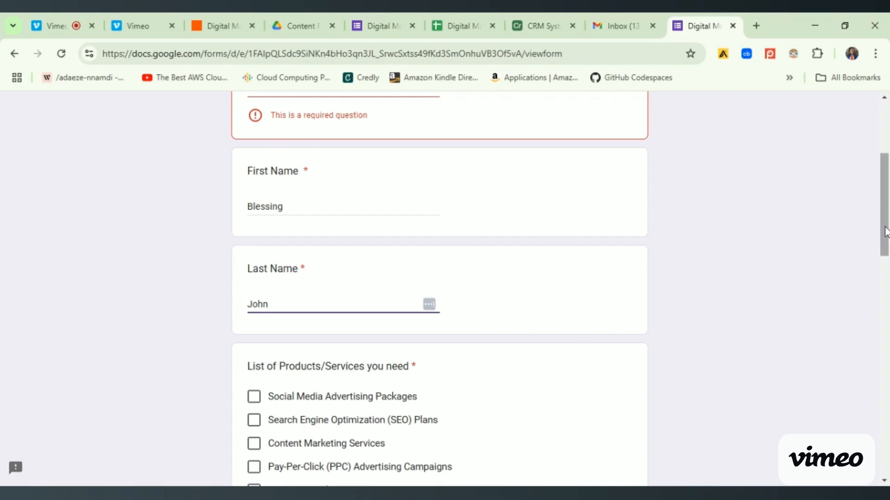
# - Select SEO Plans, PPC Advertising Campaigns and Marketing Strategy Consulting as the needed services, and $1,000–$3,000 (Mid-Tier Campaigns) as the budget
pyautogui.moveTo(886, 229); pyautogui.dragTo(887, 281)
pyautogui.click(254, 272)
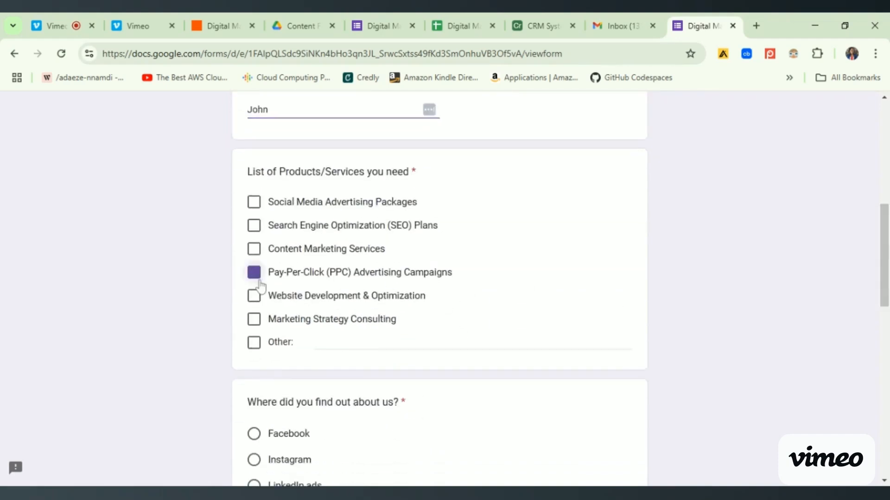
pyautogui.click(254, 226)
pyautogui.click(256, 319)
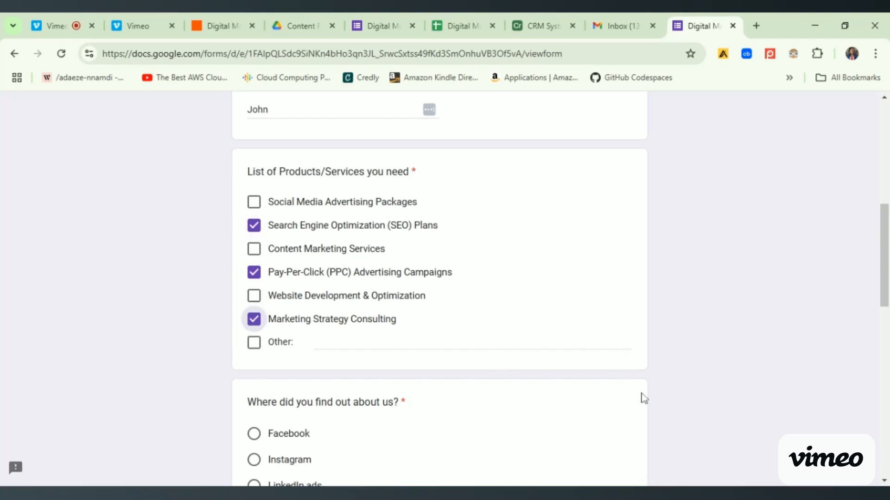
pyautogui.scroll(-10, 440, 287)
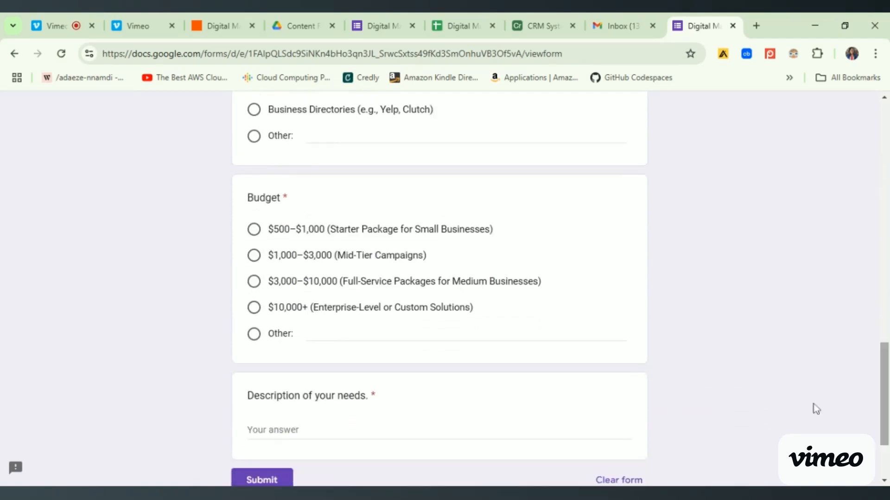
pyautogui.click(254, 256)
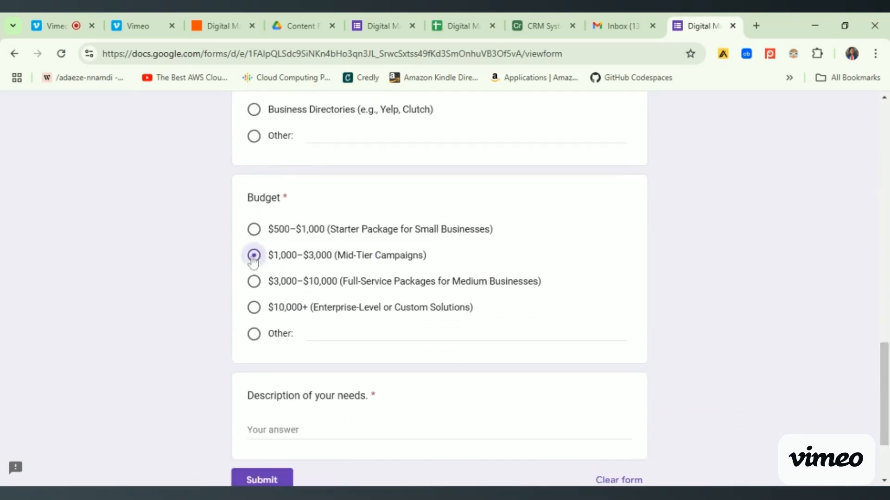
# - Describe needs: "I urgently need to create the deliverables for the ones I picked on the list as I need to share with my team by next Monday."
pyautogui.click(325, 423)
pyautogui.write('I urgently ')
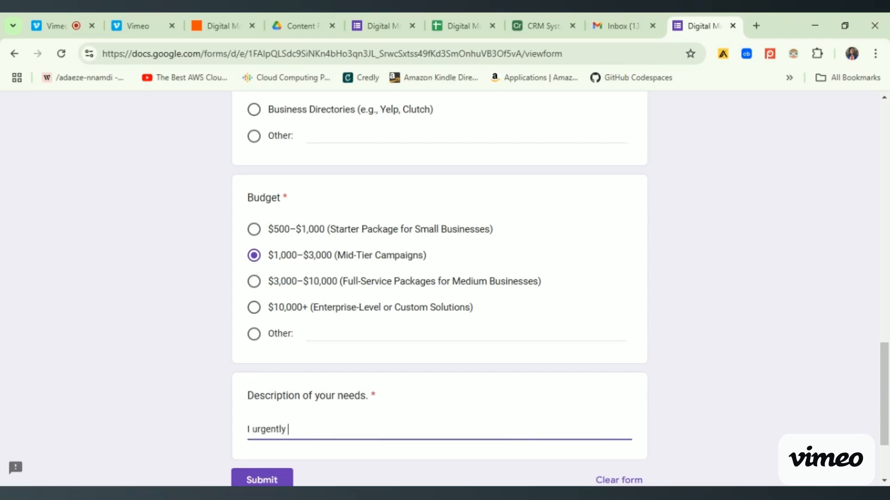
pyautogui.write('need to create the delir')
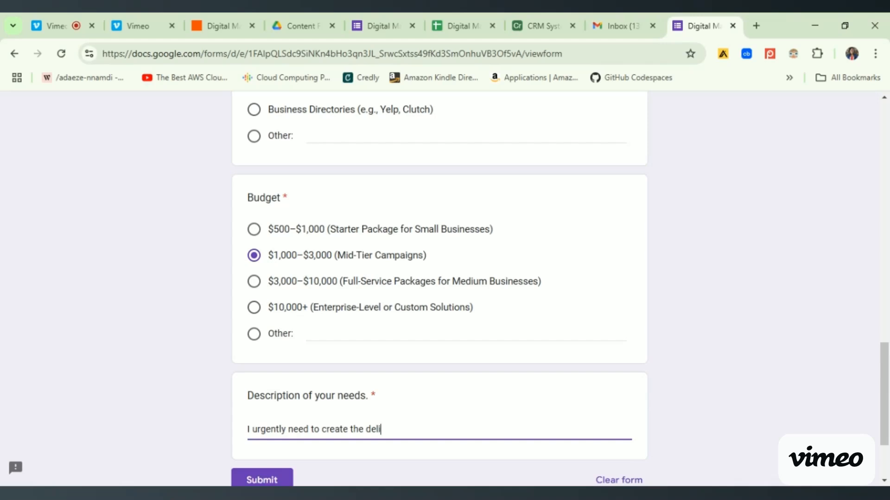
pyautogui.press('BackSpace')
pyautogui.press('BackSpace')
pyautogui.write('liverables for the ')
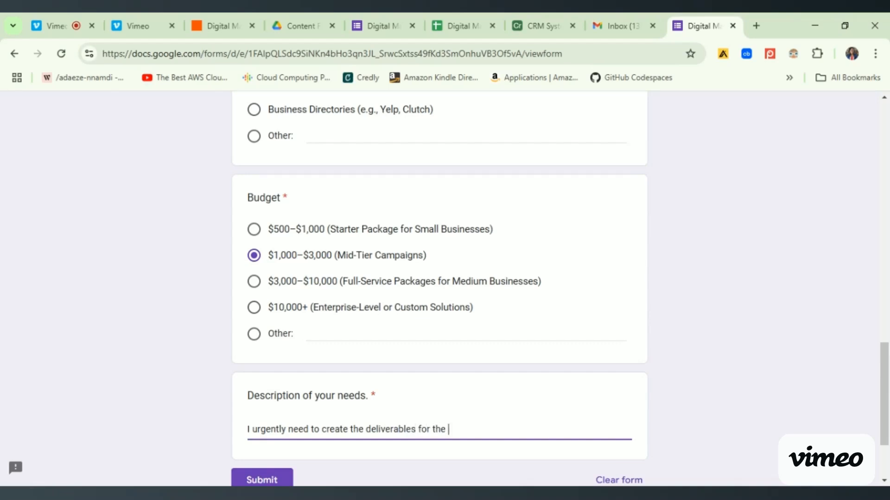
pyautogui.write('ones I picked on the list as ')
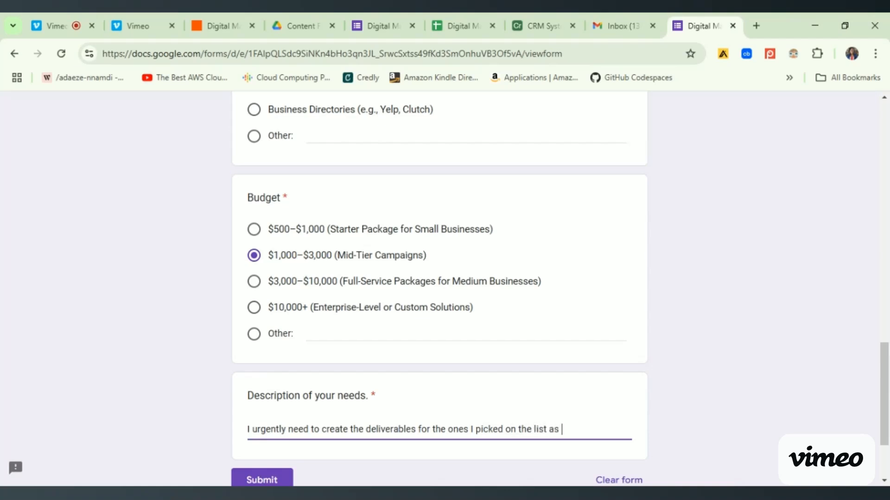
pyautogui.write('I need to share with my te')
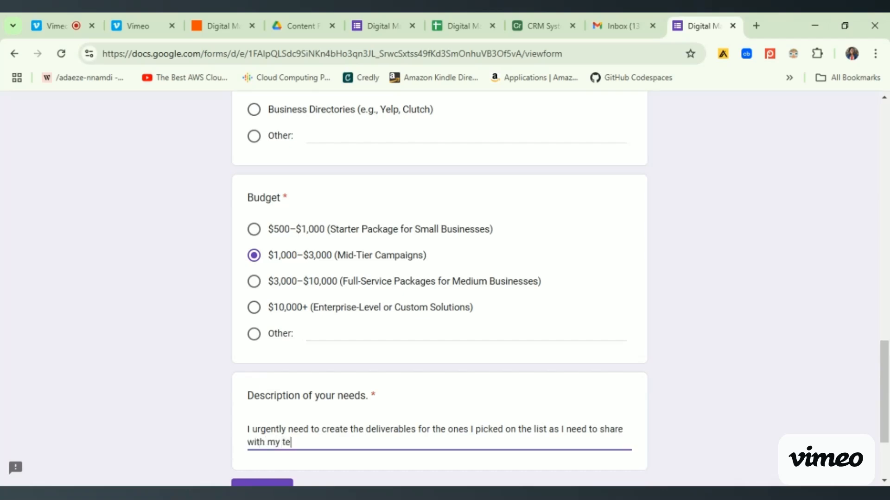
pyautogui.write('am by next Monday.')
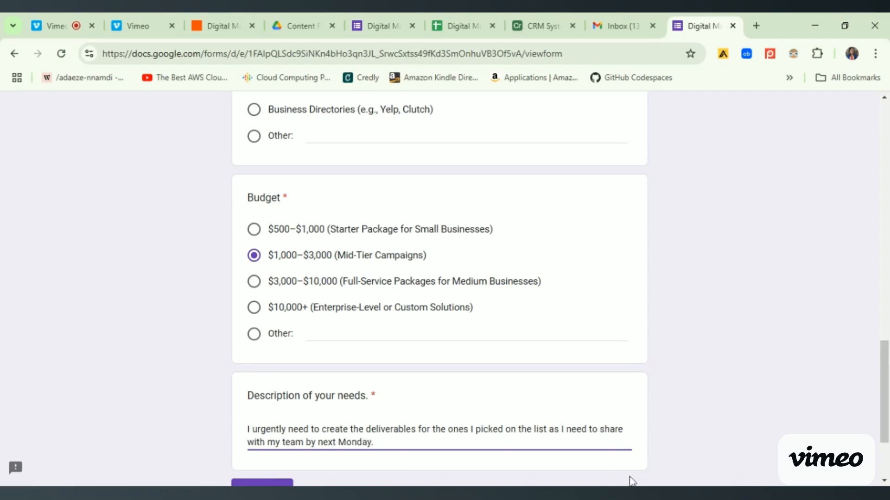
pyautogui.click(693, 443)
# - Fill in the required email field with the lead's suggested email address
pyautogui.moveTo(884, 405); pyautogui.dragTo(853, 205)
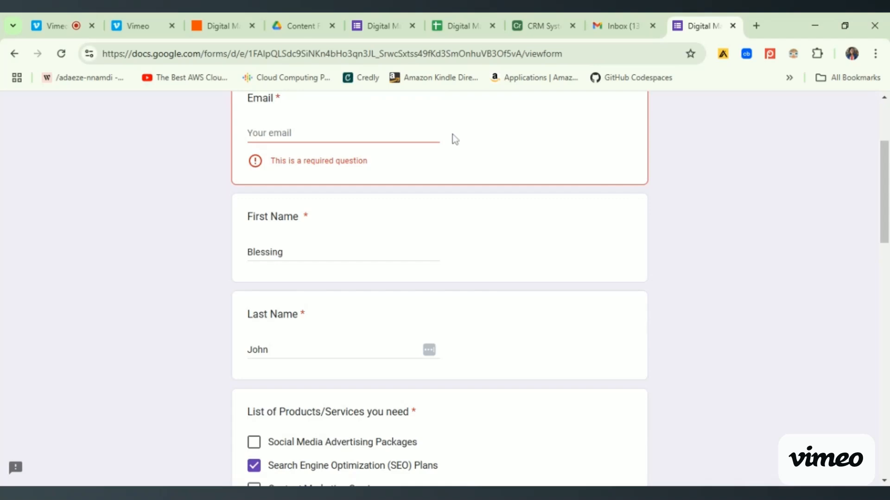
pyautogui.click(396, 134)
pyautogui.click(388, 146)
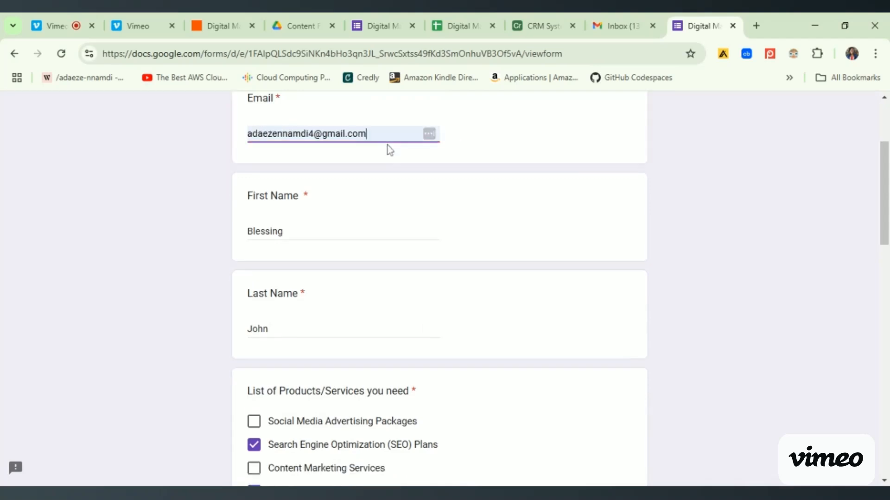
pyautogui.click(870, 170)
pyautogui.moveTo(884, 178); pyautogui.dragTo(884, 132)
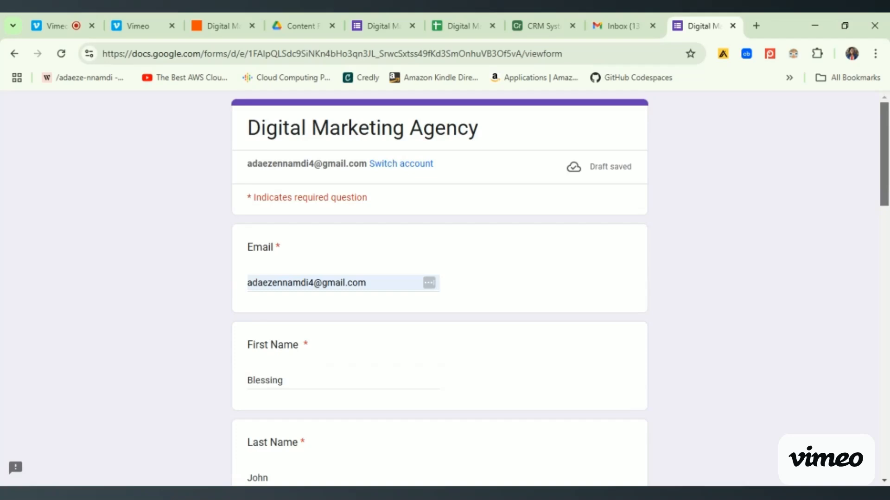
# - Choose Networking Events as the answer to where the lead found out about the agency, and submit the form
pyautogui.scroll(-7, 440, 288)
pyautogui.moveTo(887, 226); pyautogui.dragTo(888, 307)
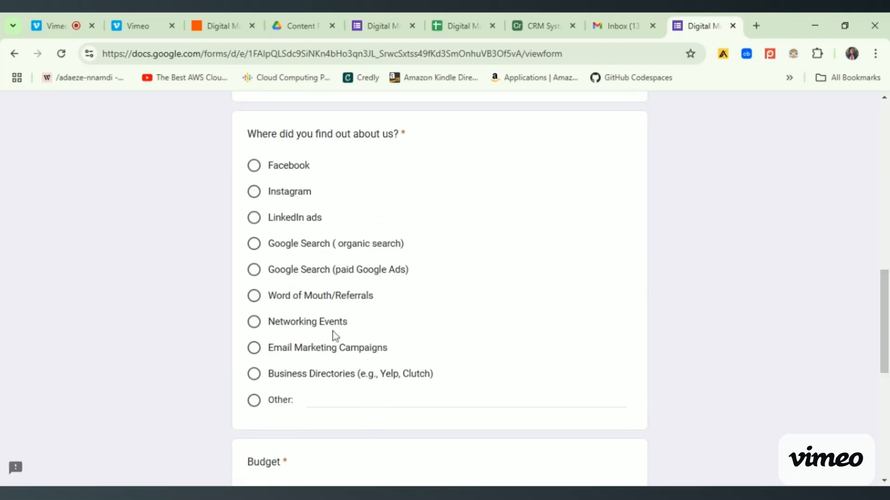
pyautogui.click(254, 323)
pyautogui.moveTo(886, 278); pyautogui.dragTo(884, 376)
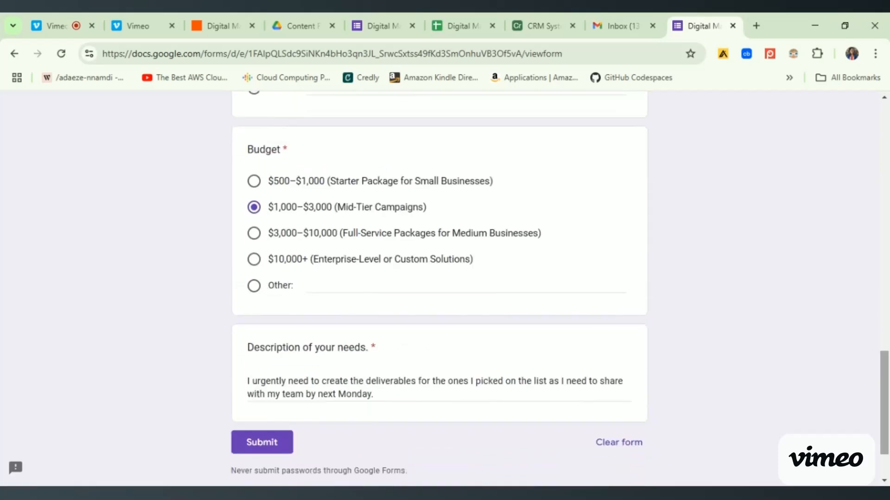
pyautogui.click(263, 442)
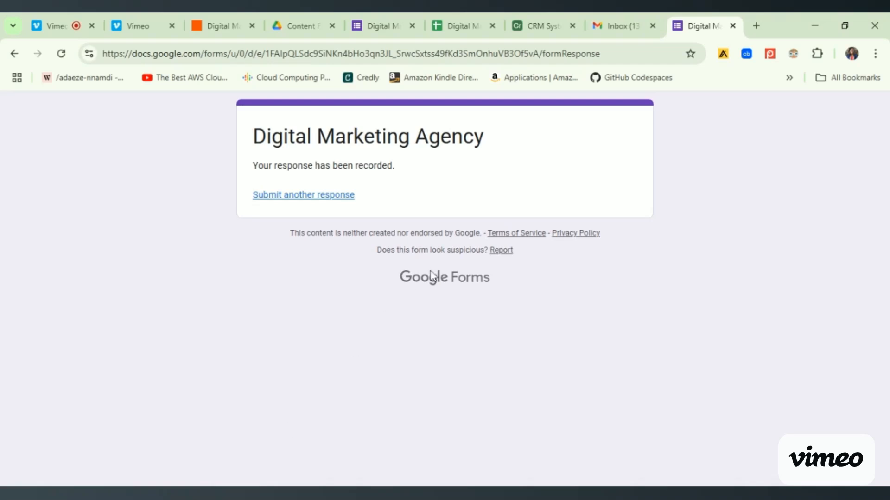
# - Switch to the Airtable CRM System table to check for a record of the newly submitted response
pyautogui.click(545, 28)
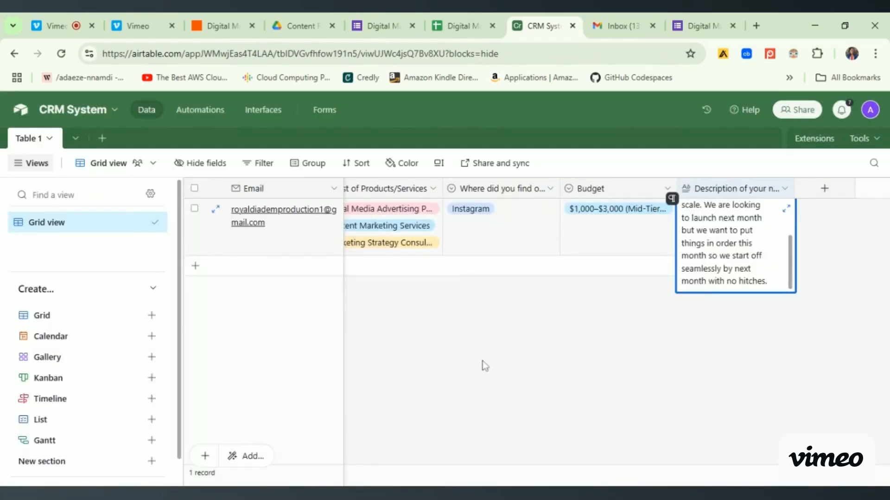
pyautogui.click(484, 363)
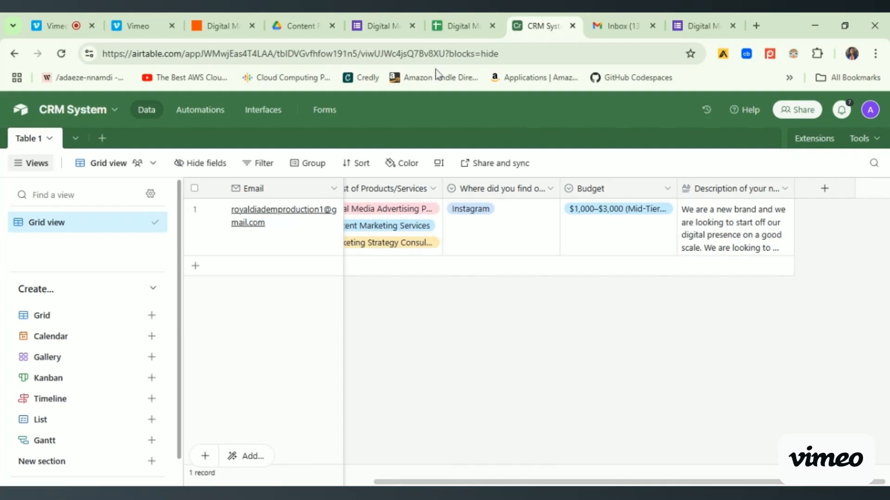
# - Switch to the Zapier draft and find new test records for the Google Forms New Form Response trigger
pyautogui.click(207, 33)
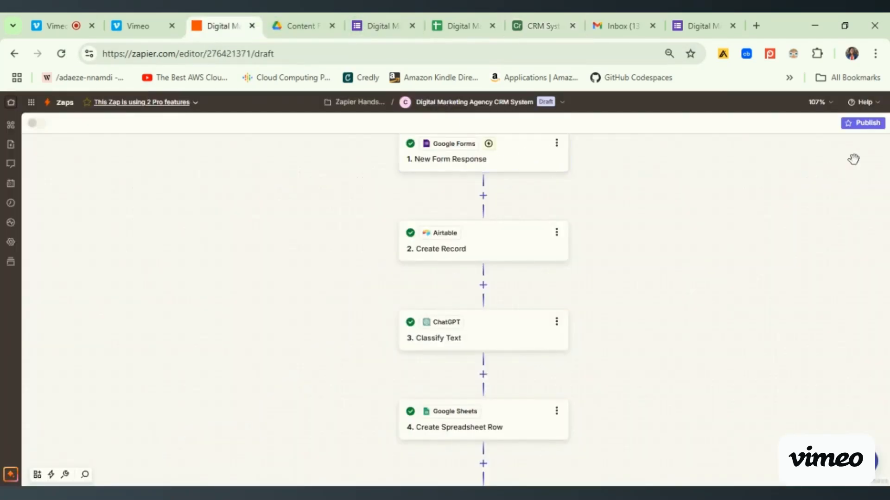
pyautogui.click(532, 169)
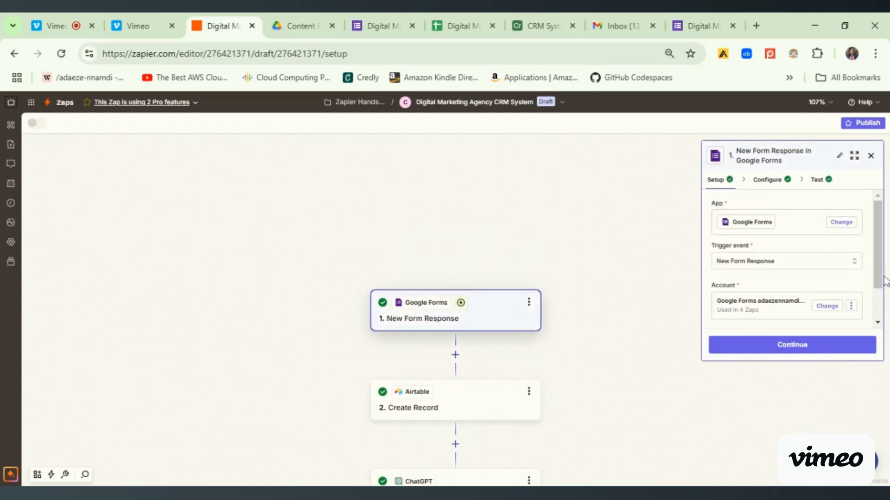
pyautogui.scroll(-2, 838, 222)
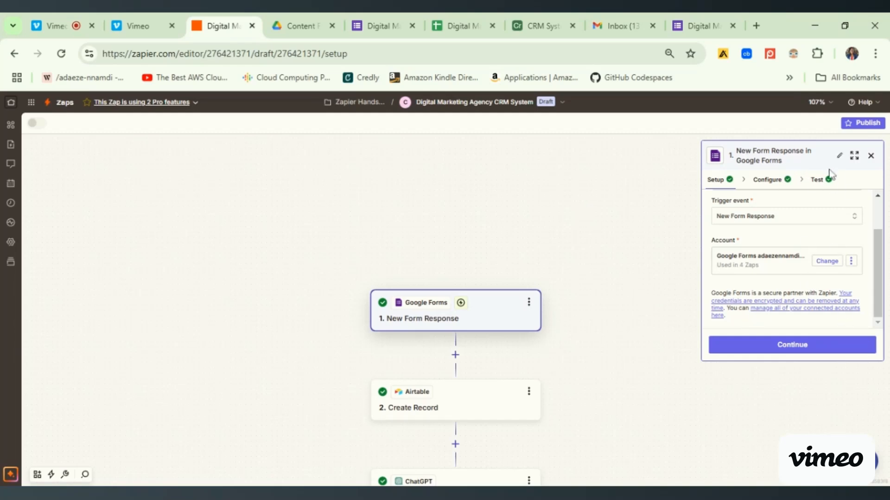
pyautogui.click(820, 185)
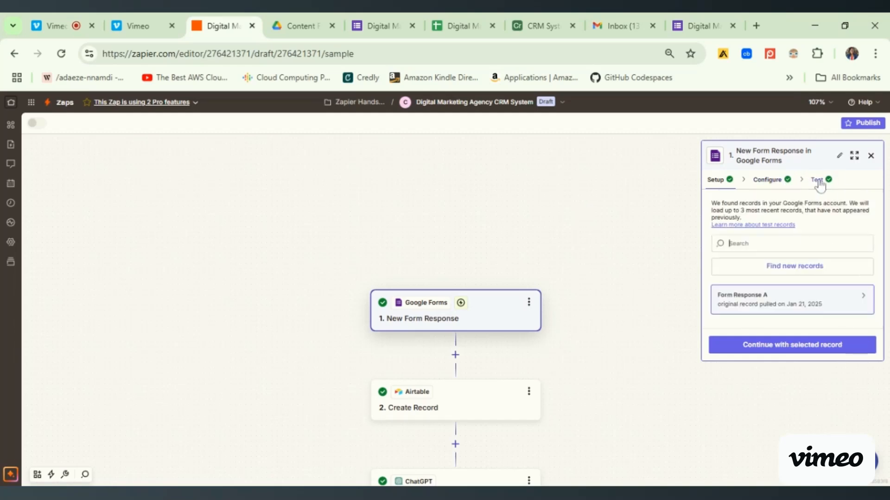
pyautogui.click(830, 276)
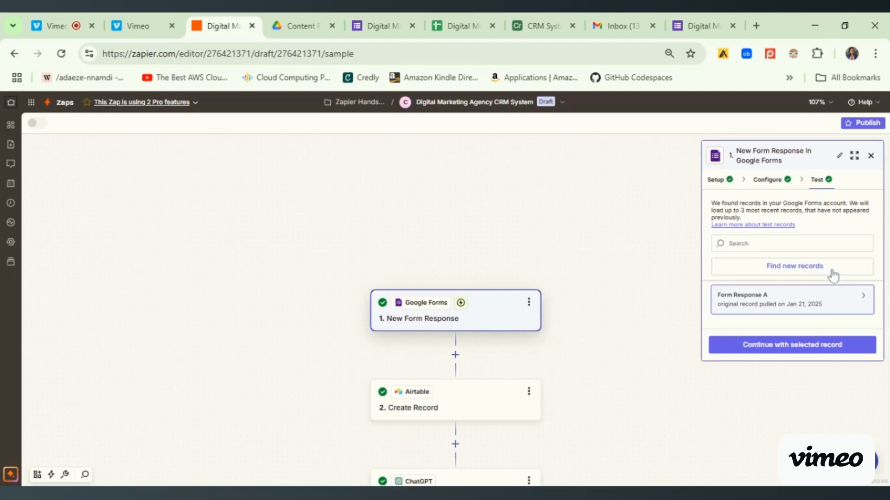
pyautogui.click(833, 275)
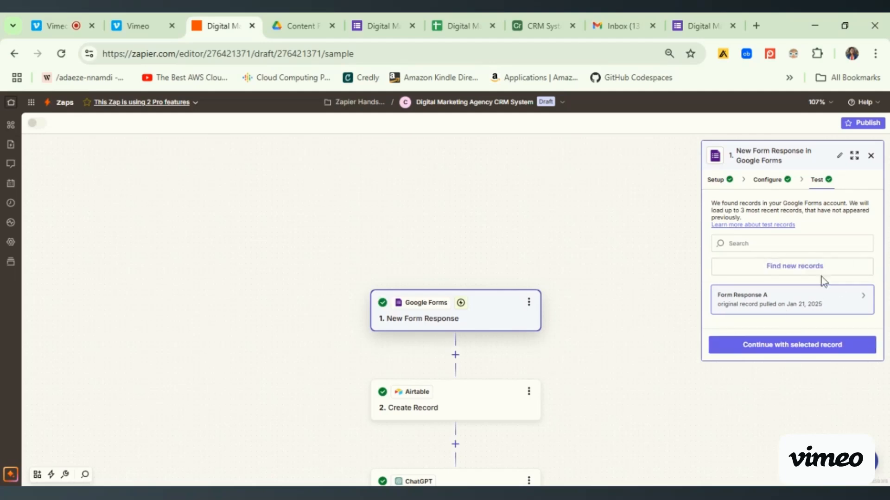
pyautogui.click(796, 273)
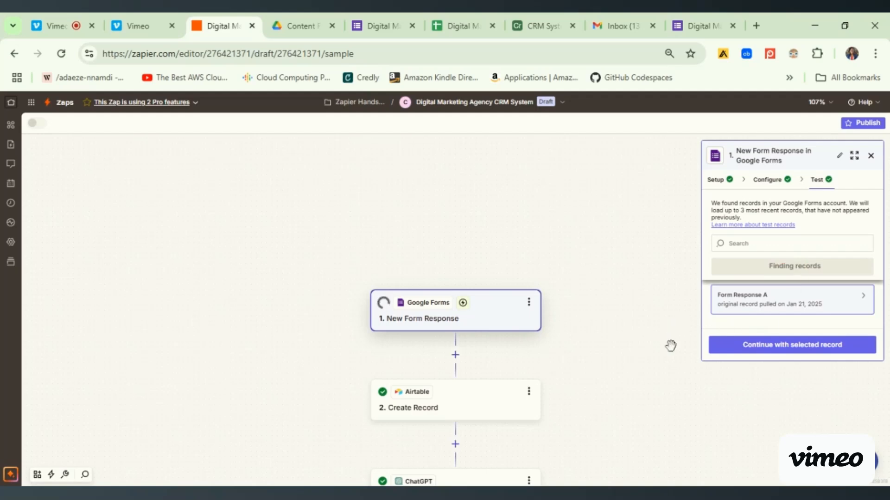
# - Open Form Response B in the trigger's test records and review its submitted answers
pyautogui.moveTo(879, 267); pyautogui.dragTo(878, 294)
pyautogui.click(801, 280)
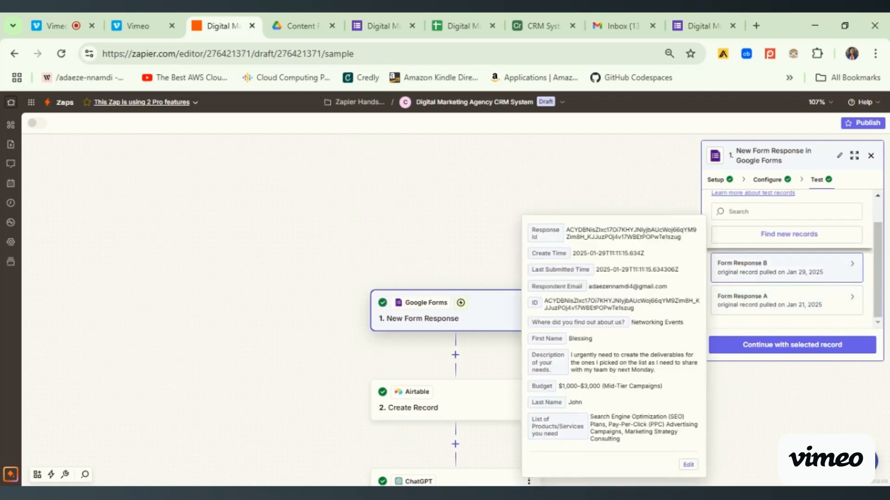
pyautogui.moveTo(579, 347); pyautogui.dragTo(697, 321)
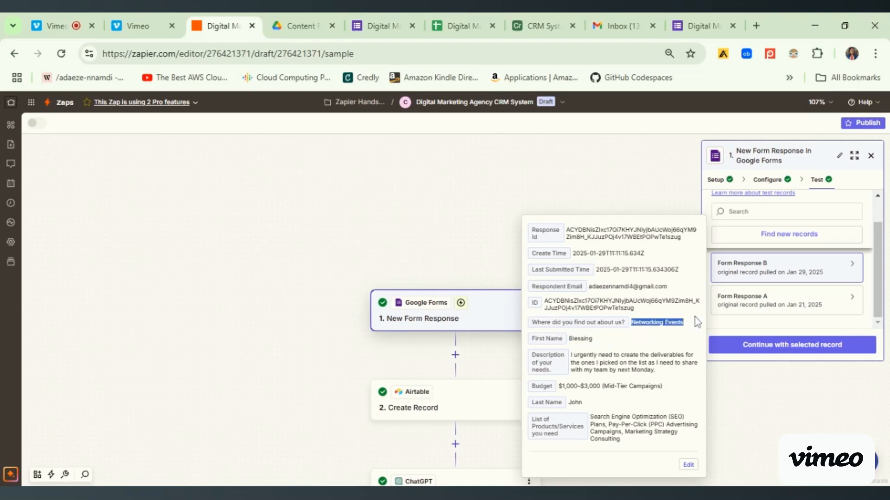
pyautogui.click(570, 404)
pyautogui.click(717, 375)
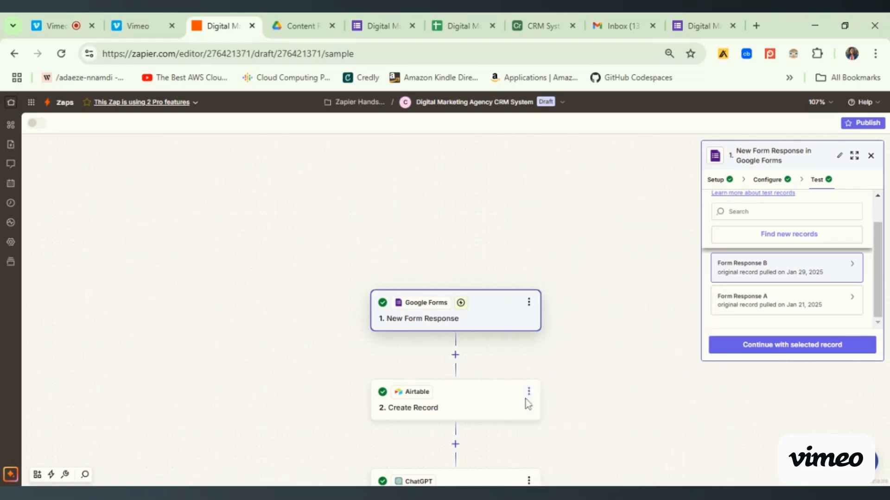
pyautogui.click(758, 351)
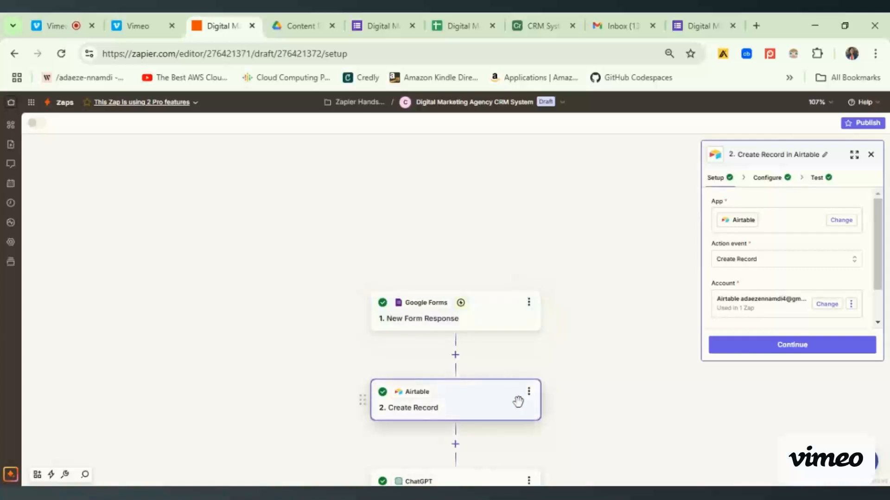
pyautogui.click(813, 178)
pyautogui.moveTo(877, 218)
pyautogui.mouseDown()
pyautogui.moveTo(881, 285)
pyautogui.moveTo(877, 218)
pyautogui.mouseUp()
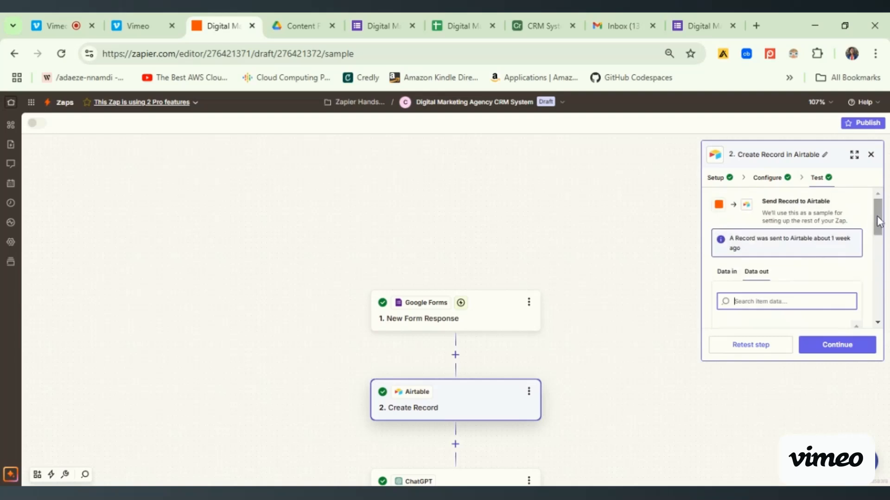
# - Return to the Google Forms trigger's test and continue with Form Response B as the selected record
pyautogui.click(512, 321)
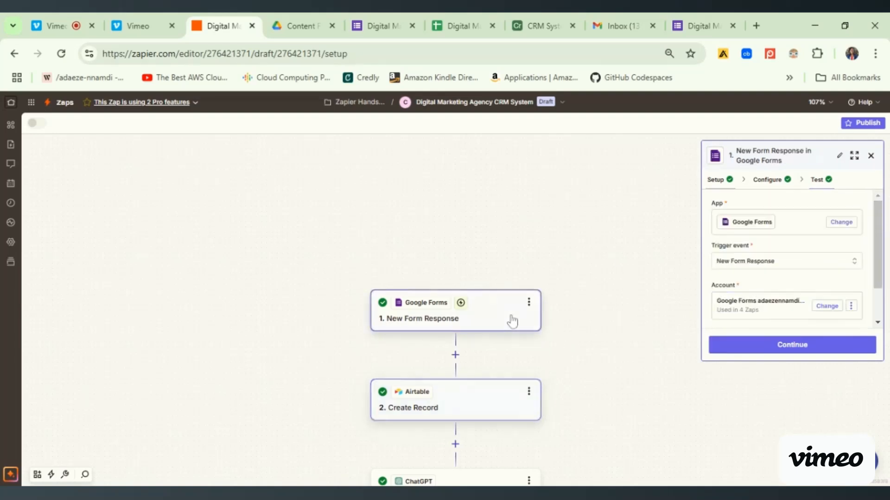
pyautogui.click(821, 182)
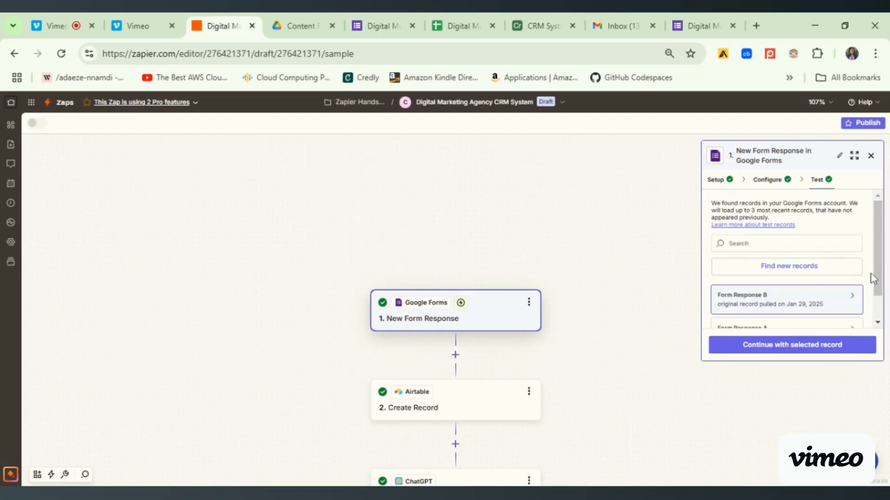
pyautogui.scroll(-1, 882, 263)
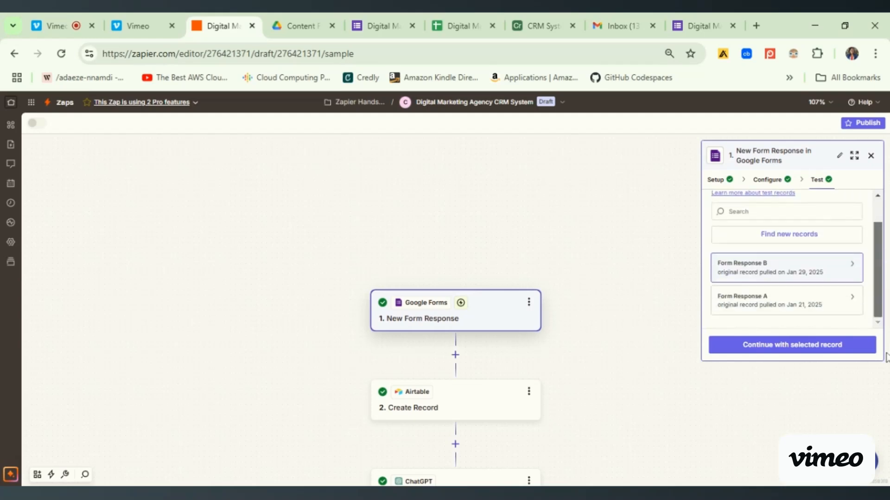
pyautogui.click(770, 353)
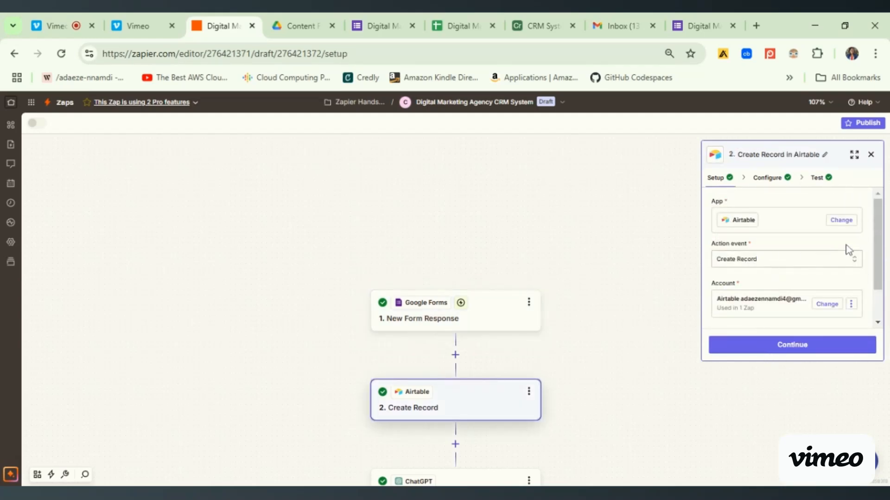
# - Retest the Airtable Create Record step with the new response and check the name fields in its output
pyautogui.click(792, 345)
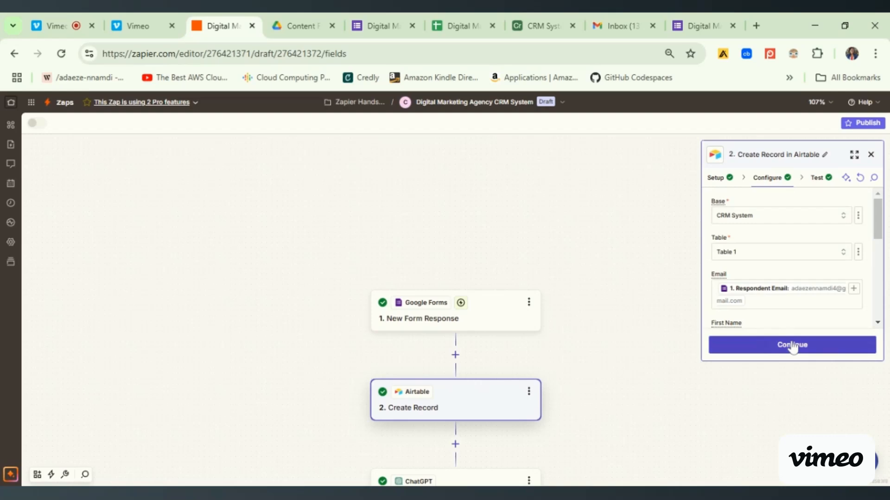
pyautogui.click(793, 347)
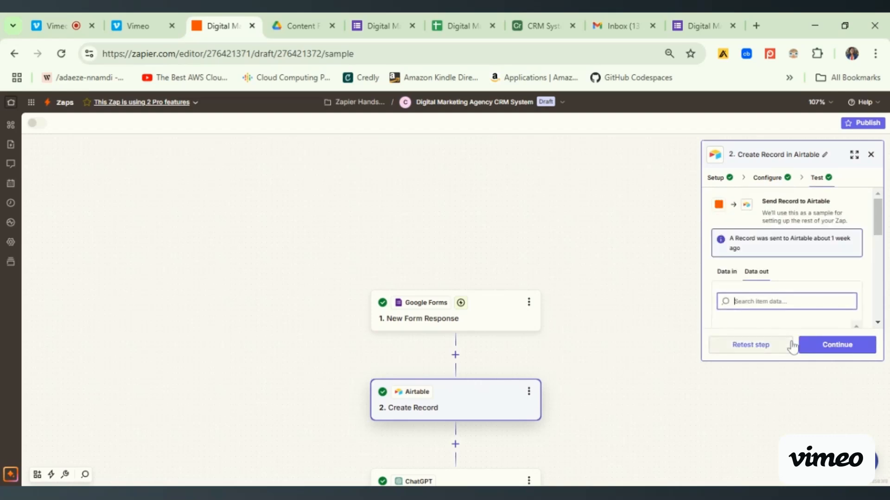
pyautogui.click(755, 350)
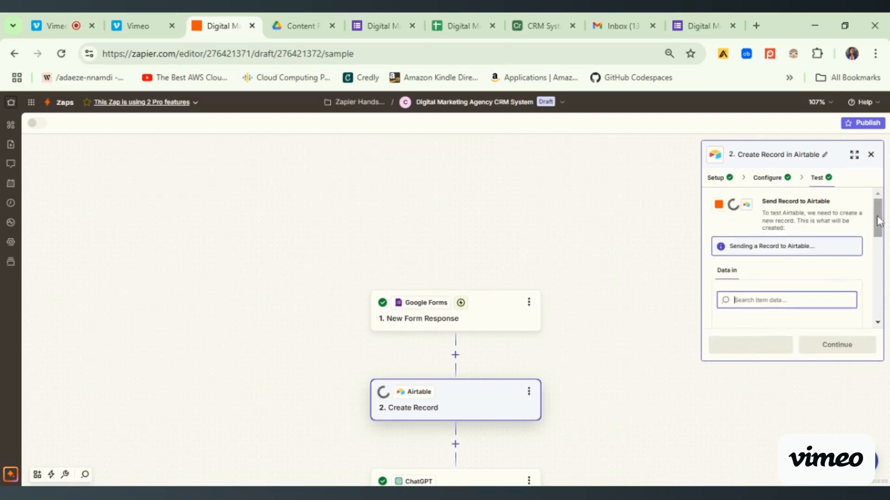
pyautogui.moveTo(878, 216); pyautogui.dragTo(880, 249)
pyautogui.moveTo(792, 244); pyautogui.dragTo(817, 248)
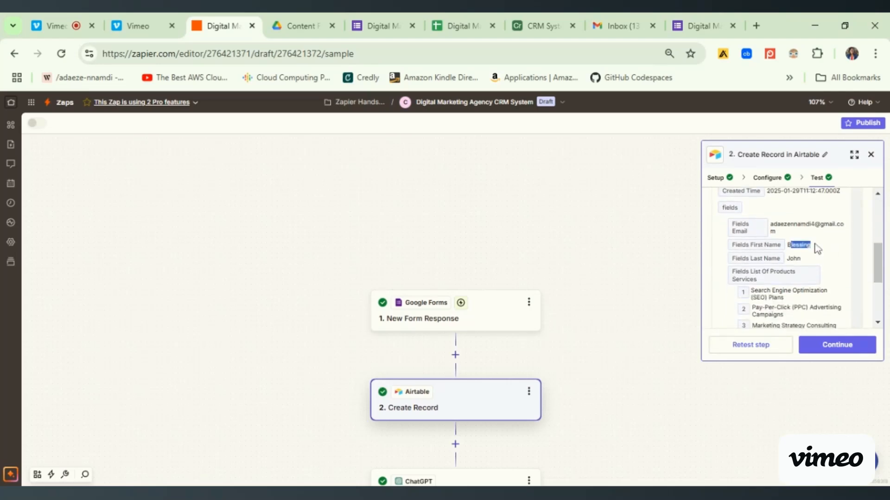
# - Examine the new lead's record in the Airtable CRM System table, including its name and services columns
pyautogui.click(541, 26)
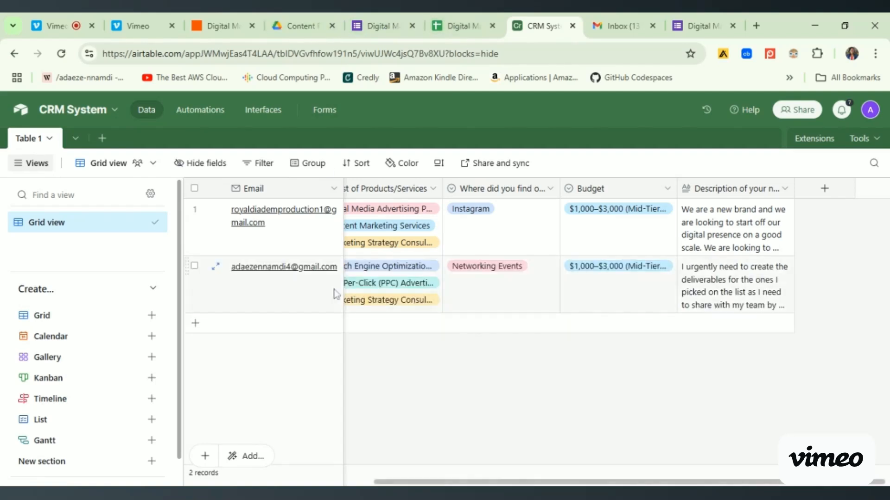
pyautogui.moveTo(420, 482); pyautogui.dragTo(234, 479)
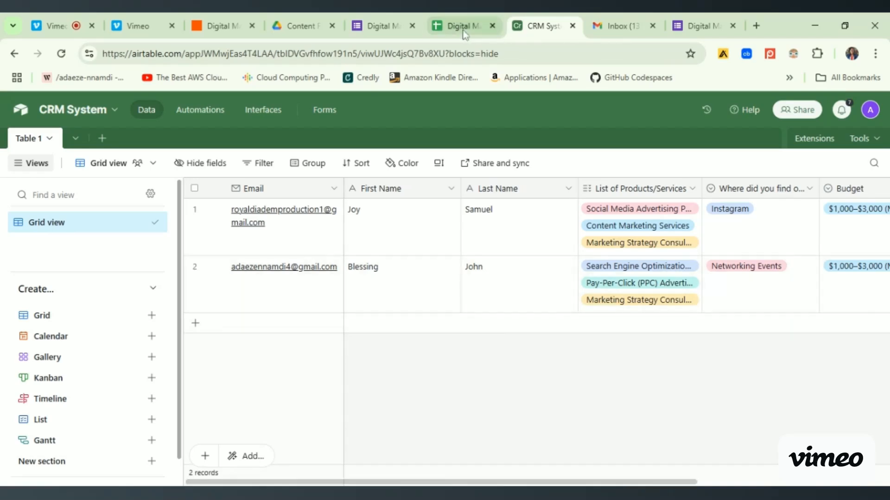
# - Return to the Zap in Zapier and continue through the ChatGPT Classify Text step to its test
pyautogui.click(237, 27)
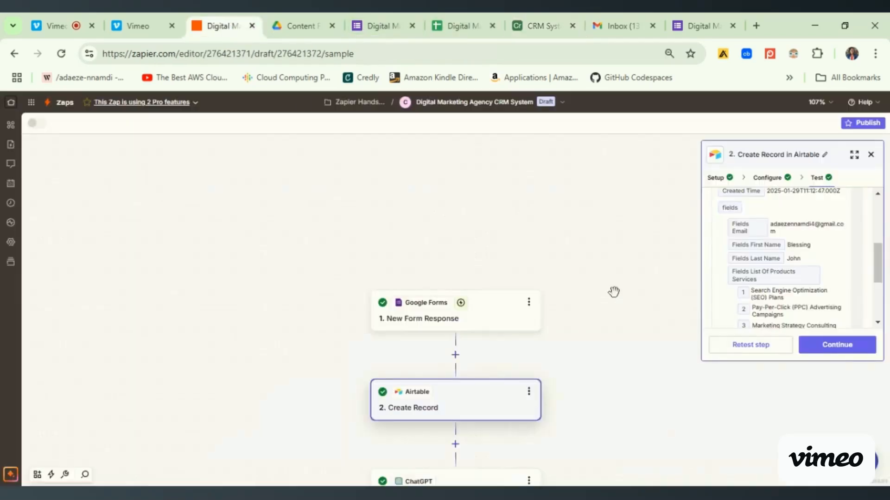
pyautogui.click(830, 350)
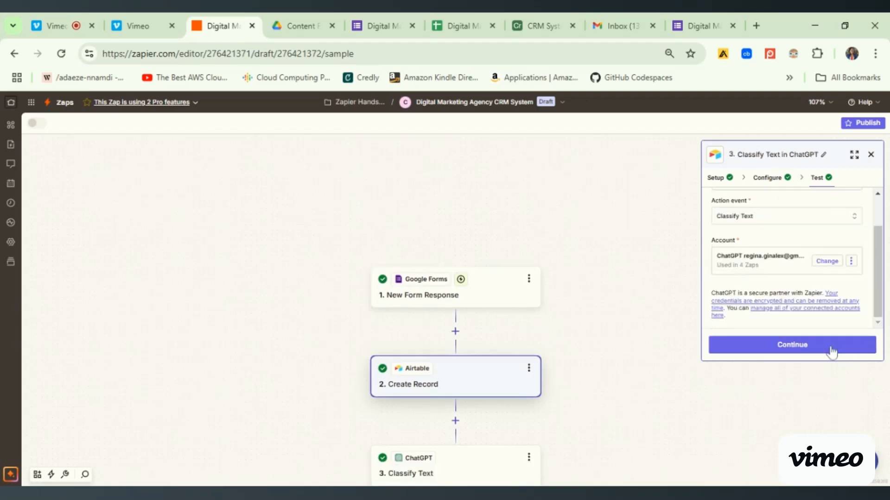
pyautogui.click(756, 352)
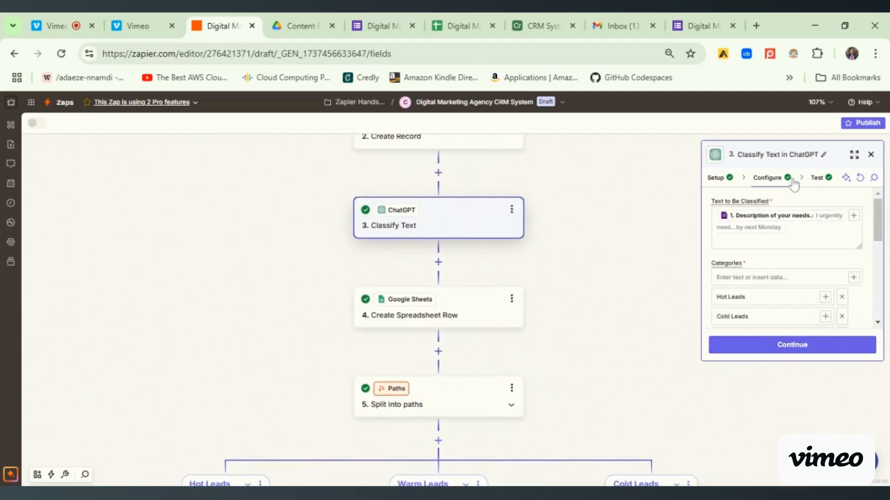
pyautogui.moveTo(880, 232); pyautogui.dragTo(880, 279)
pyautogui.click(807, 347)
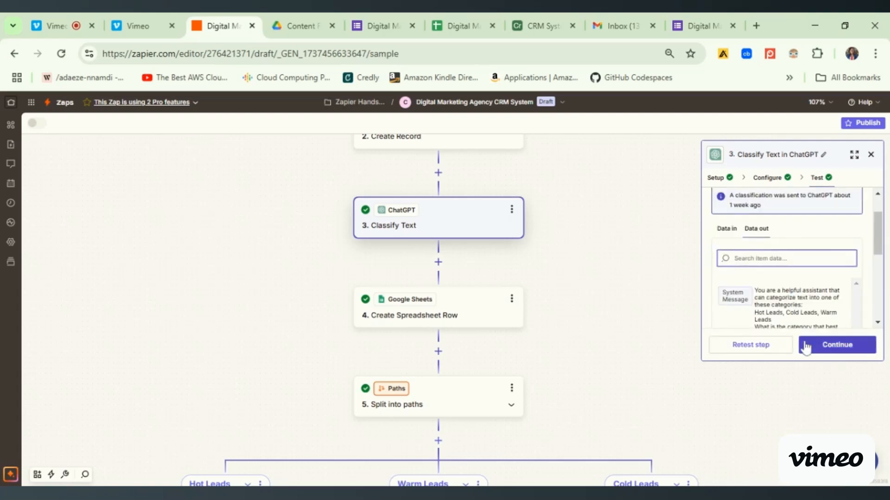
# - Review the Classify Text step's setup and configuration, and inspect its test's output and input data
pyautogui.moveTo(879, 229); pyautogui.dragTo(882, 204)
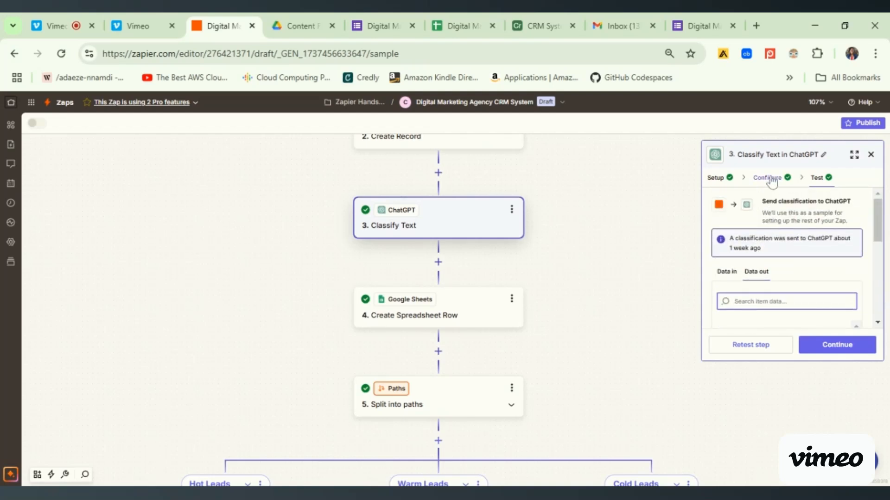
pyautogui.click(770, 180)
pyautogui.click(723, 178)
pyautogui.click(782, 345)
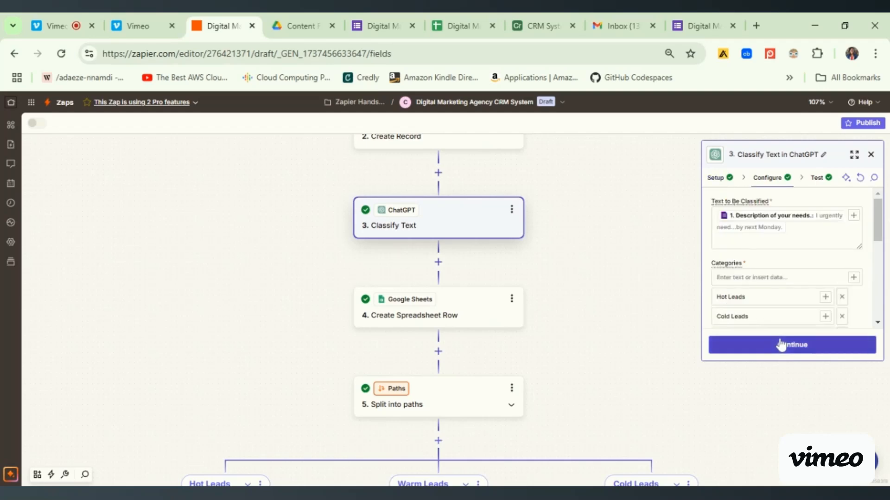
pyautogui.click(781, 346)
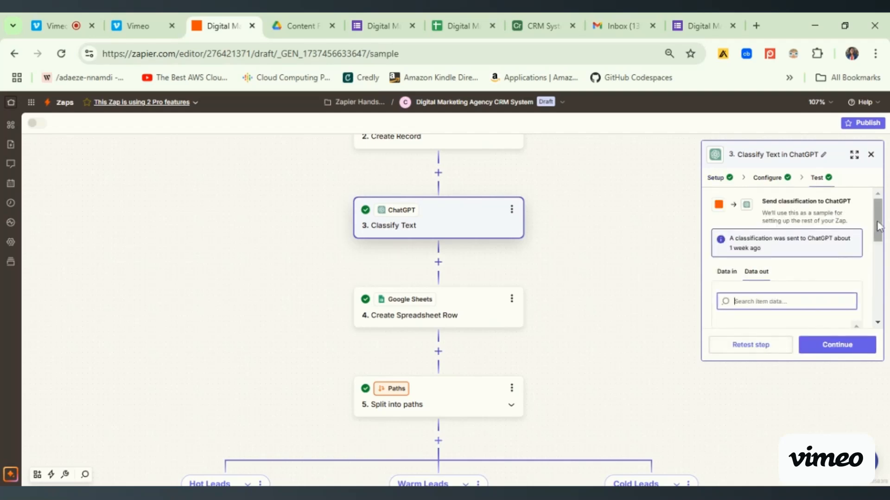
pyautogui.moveTo(880, 226)
pyautogui.mouseDown()
pyautogui.moveTo(885, 289)
pyautogui.moveTo(879, 214)
pyautogui.mouseUp()
pyautogui.click(727, 273)
pyautogui.moveTo(879, 243)
pyautogui.mouseDown()
pyautogui.moveTo(882, 283)
pyautogui.moveTo(883, 233)
pyautogui.mouseUp()
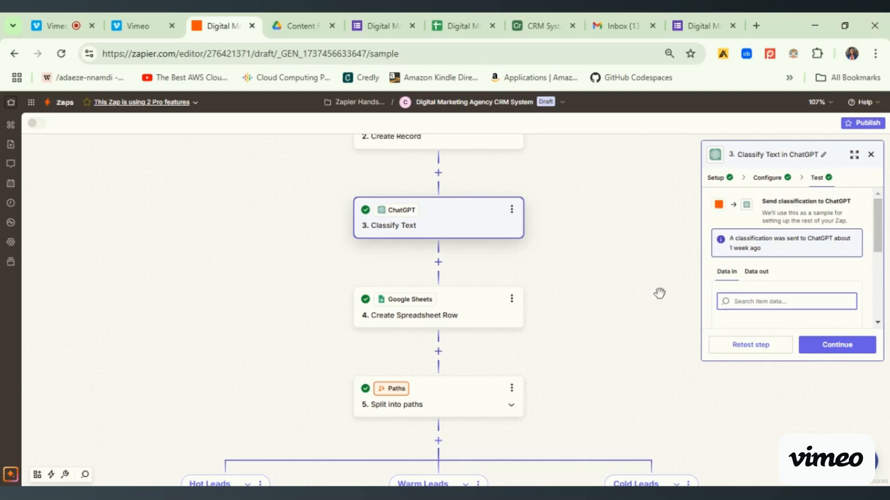
# - Reopen the Classify Text step's setup and review its action event and connected account
pyautogui.click(512, 209)
pyautogui.click(509, 214)
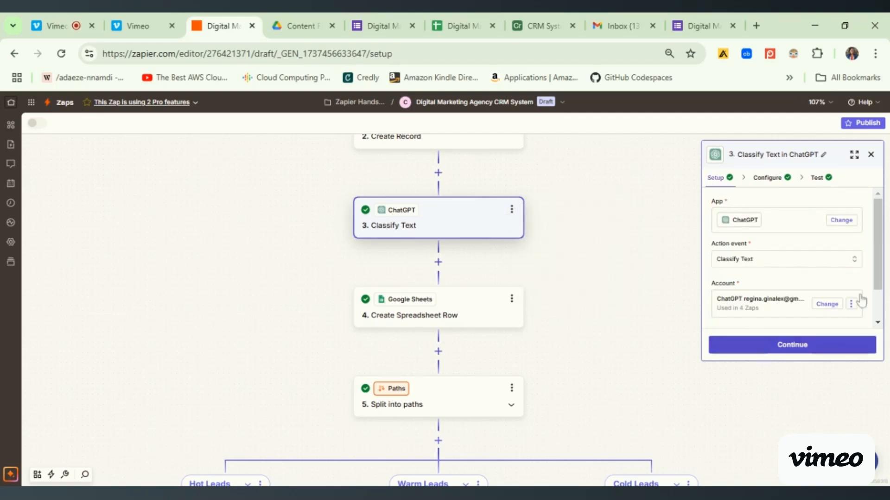
pyautogui.moveTo(884, 306); pyautogui.dragTo(885, 333)
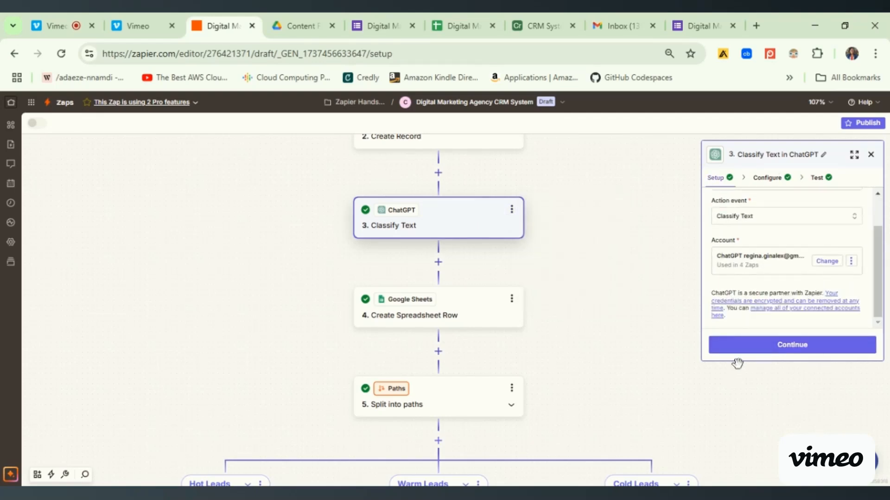
# - Review the Classify Text step's configured text, categories, model and temperature settings, and continue to its test
pyautogui.click(751, 350)
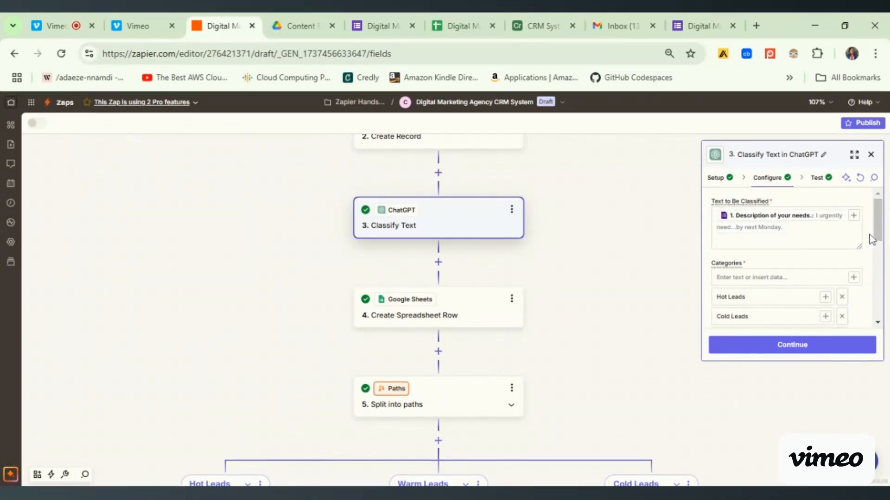
pyautogui.scroll(-10, 867, 260)
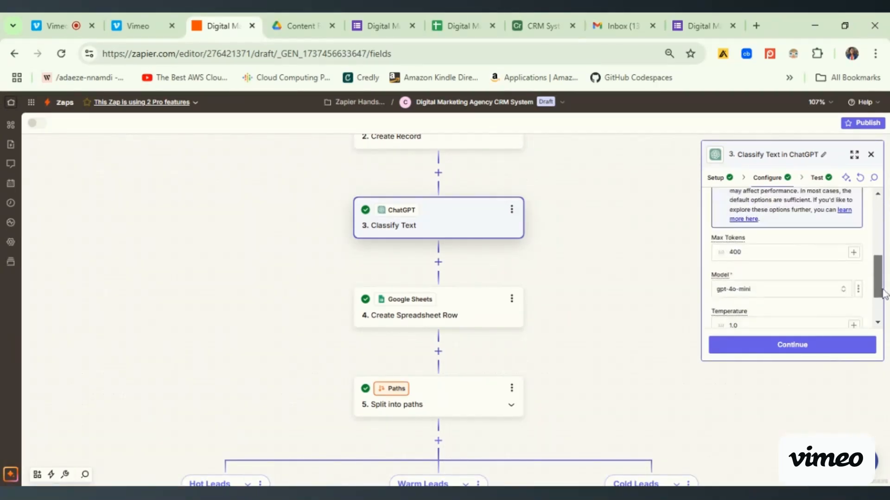
pyautogui.click(814, 352)
pyautogui.scroll(-2, 880, 253)
pyautogui.scroll(-5, 880, 253)
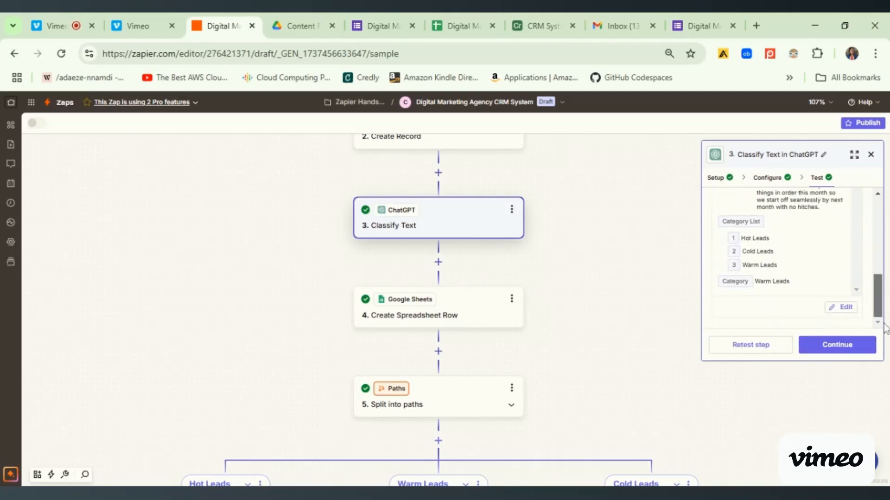
# - Compare the Classify Text test's input data with its output data, including the classified text and category
pyautogui.moveTo(877, 296); pyautogui.dragTo(879, 222)
pyautogui.scroll(-3, 881, 234)
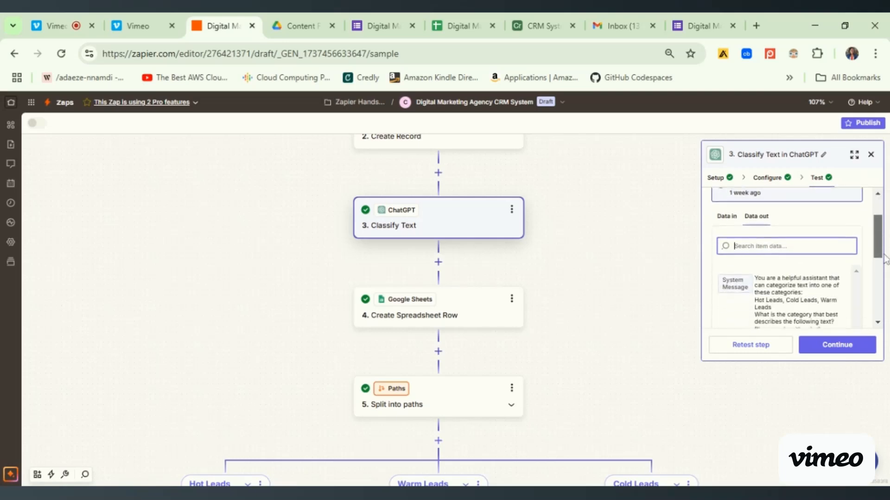
pyautogui.click(720, 208)
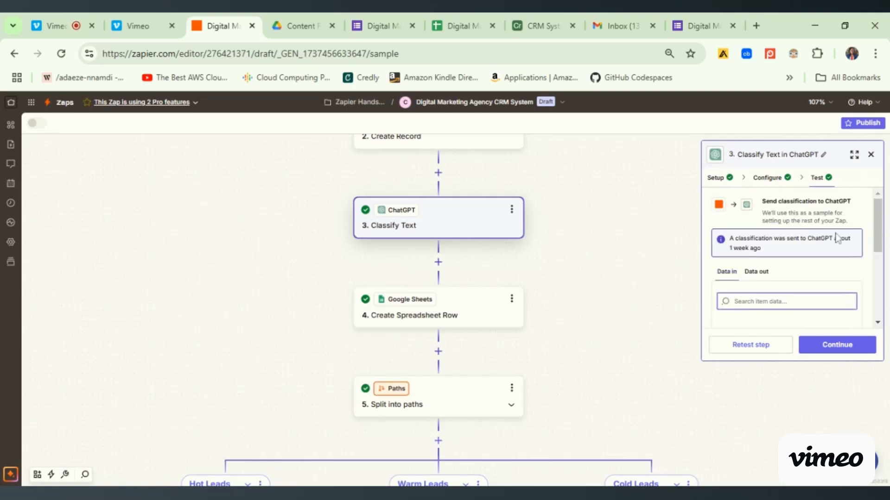
pyautogui.scroll(-5, 884, 241)
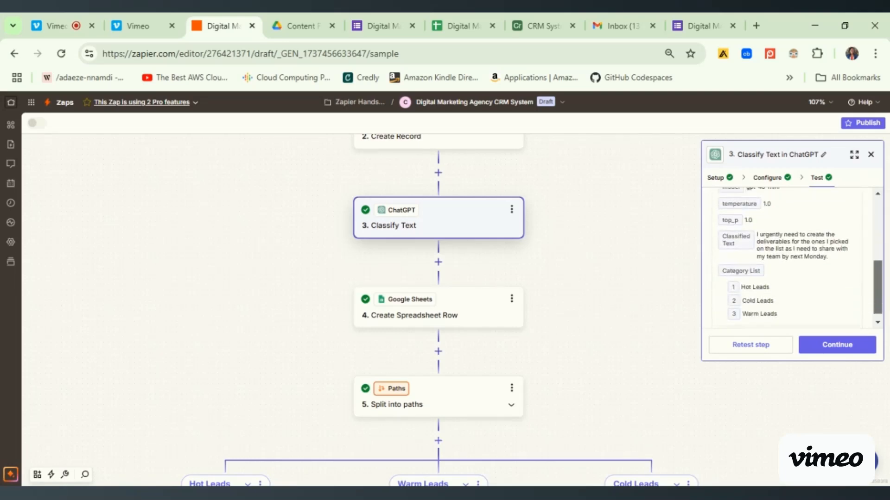
pyautogui.moveTo(886, 319); pyautogui.dragTo(878, 227)
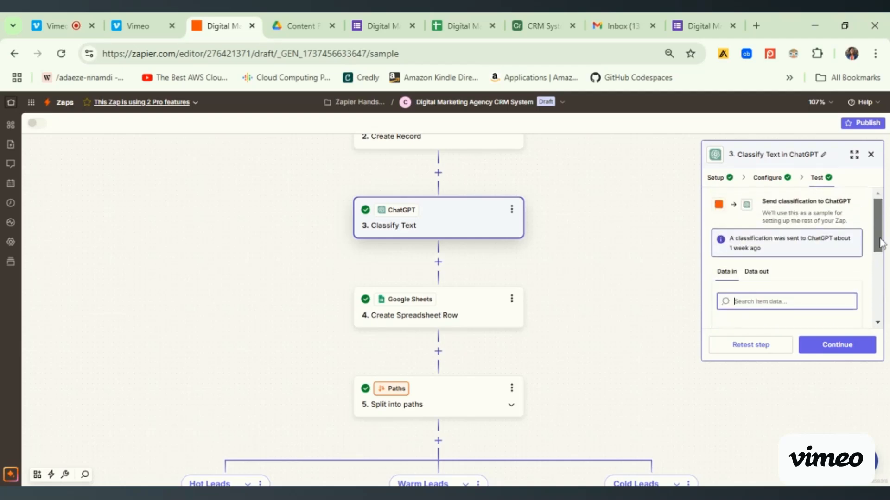
pyautogui.scroll(-3, 881, 243)
pyautogui.click(758, 207)
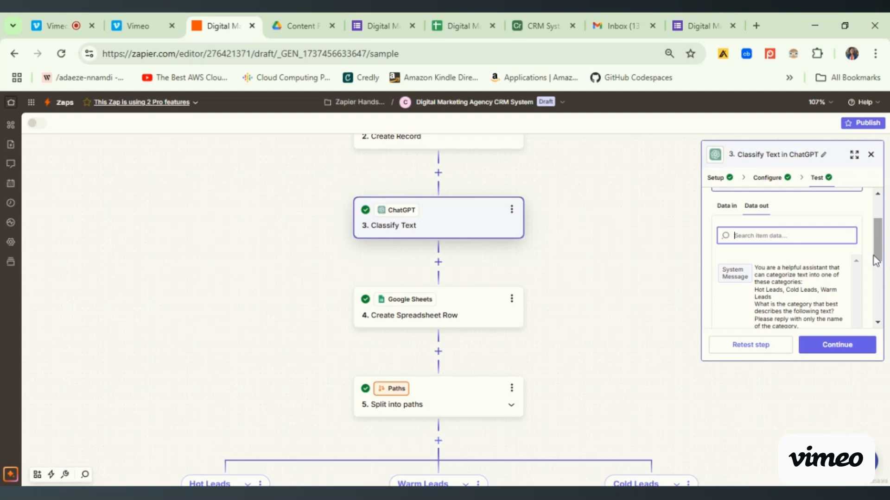
pyautogui.moveTo(878, 255); pyautogui.dragTo(883, 301)
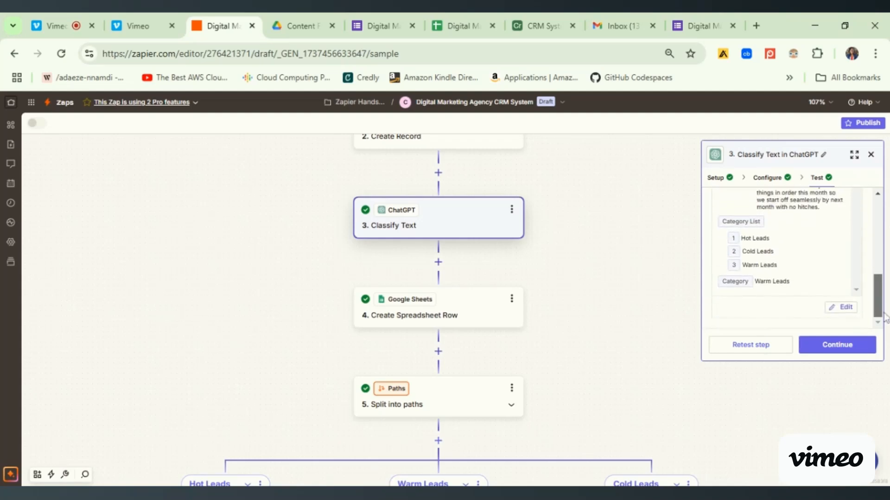
# - Retest the Classify Text step with the new response and check the classified text and category in its output
pyautogui.click(751, 347)
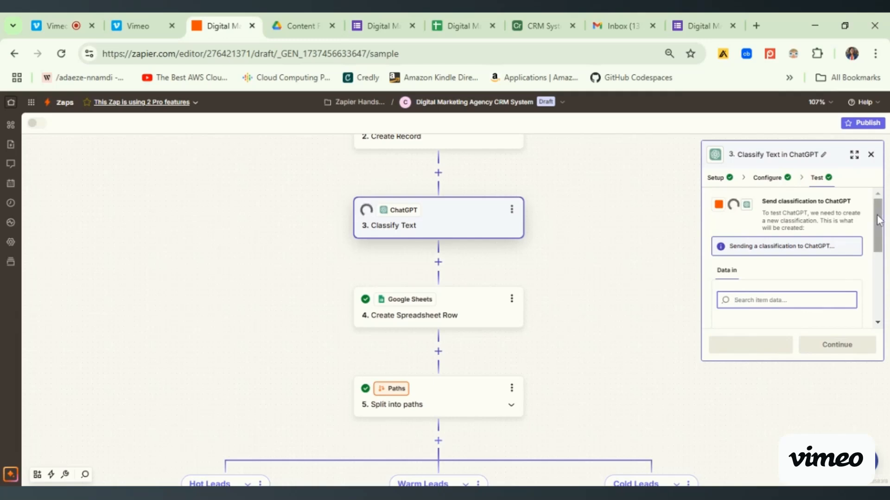
pyautogui.moveTo(879, 220); pyautogui.dragTo(883, 297)
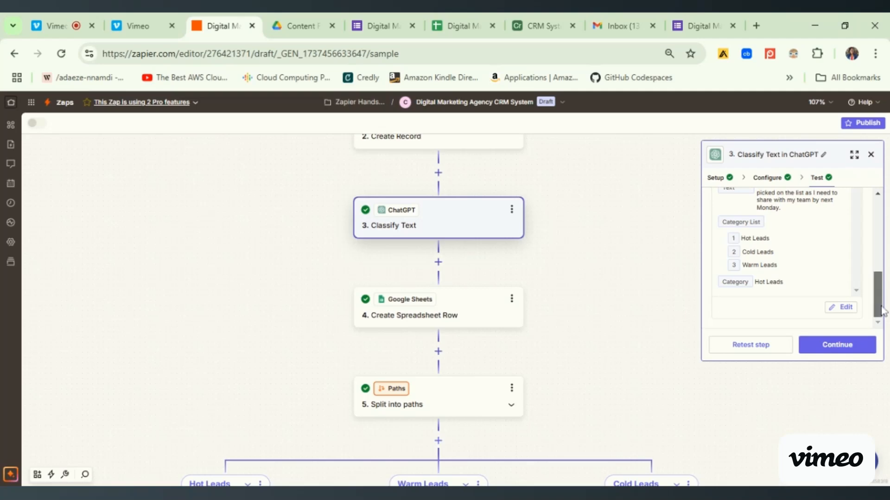
pyautogui.scroll(2, 884, 290)
pyautogui.moveTo(757, 241); pyautogui.dragTo(790, 280)
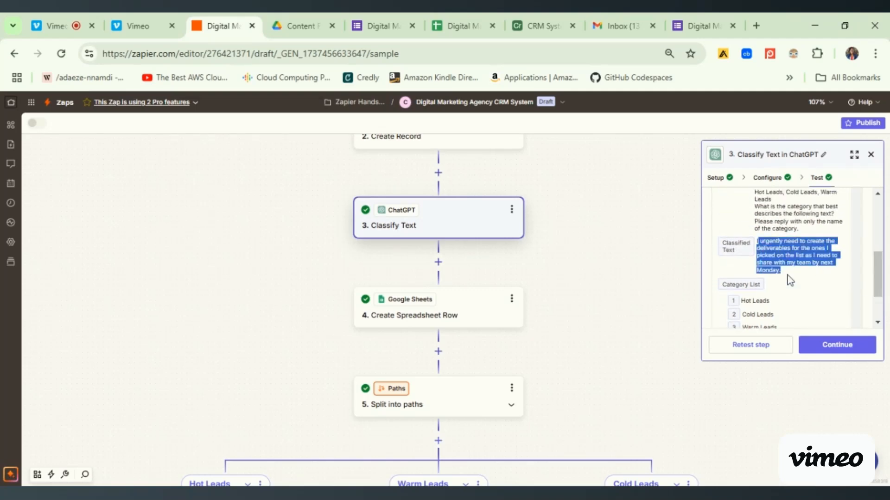
pyautogui.click(790, 280)
pyautogui.moveTo(879, 279); pyautogui.dragTo(884, 317)
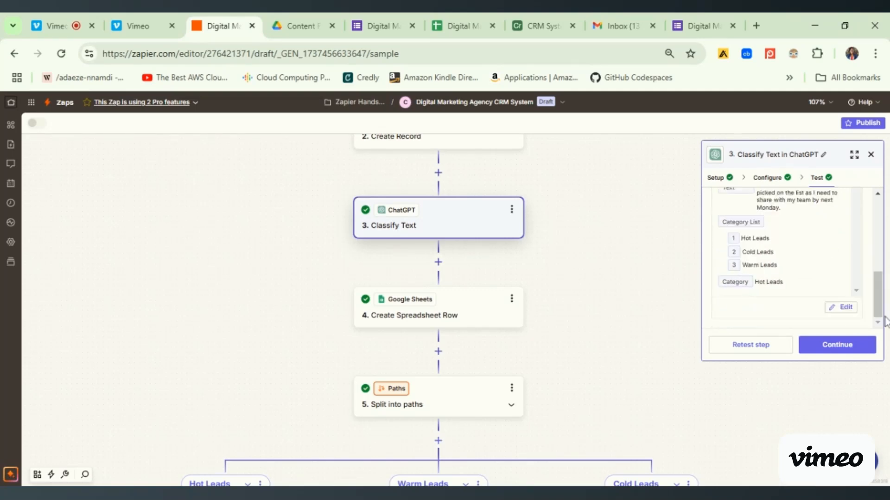
pyautogui.click(747, 345)
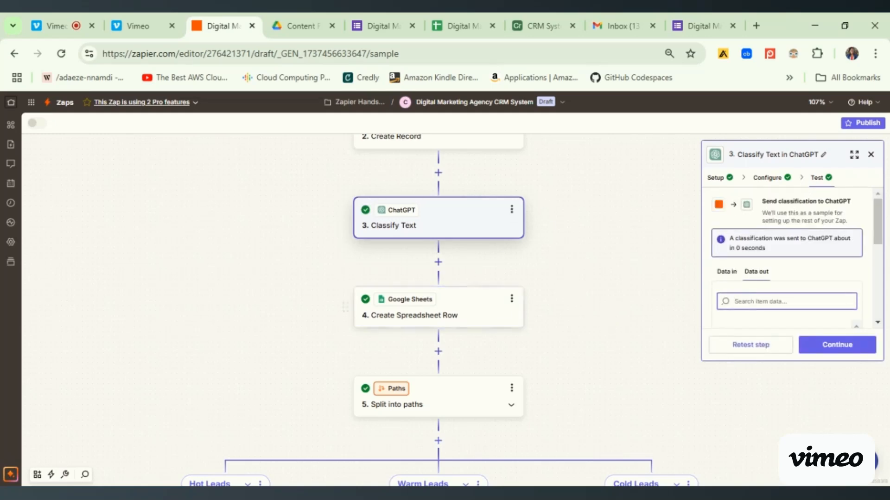
# - Open the Google Sheets Create Spreadsheet Row step, retest it with the new response, and check its output data
pyautogui.click(479, 322)
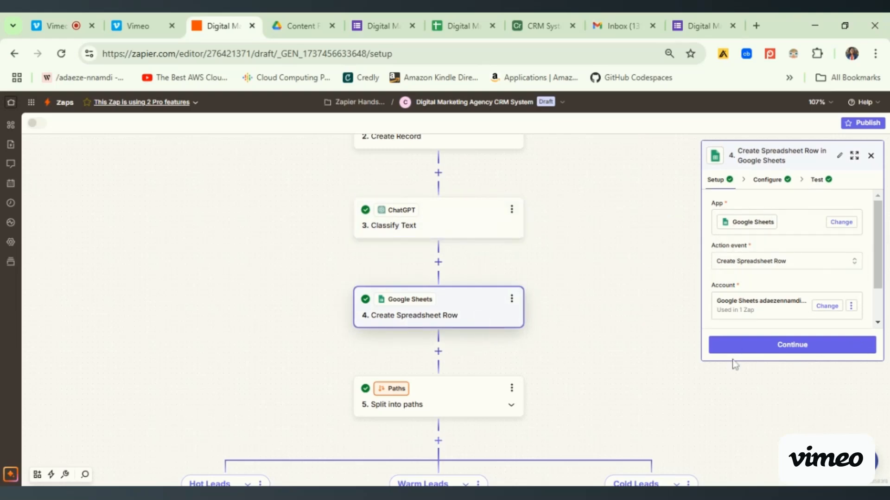
pyautogui.click(743, 353)
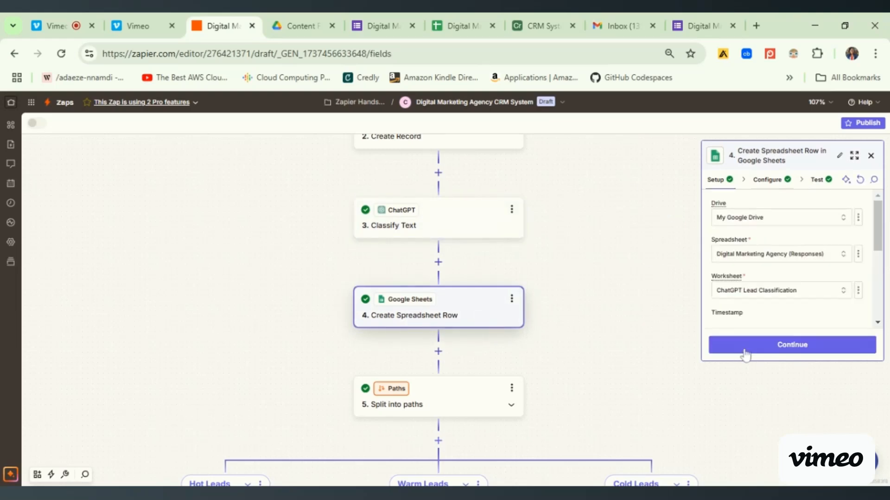
pyautogui.click(783, 344)
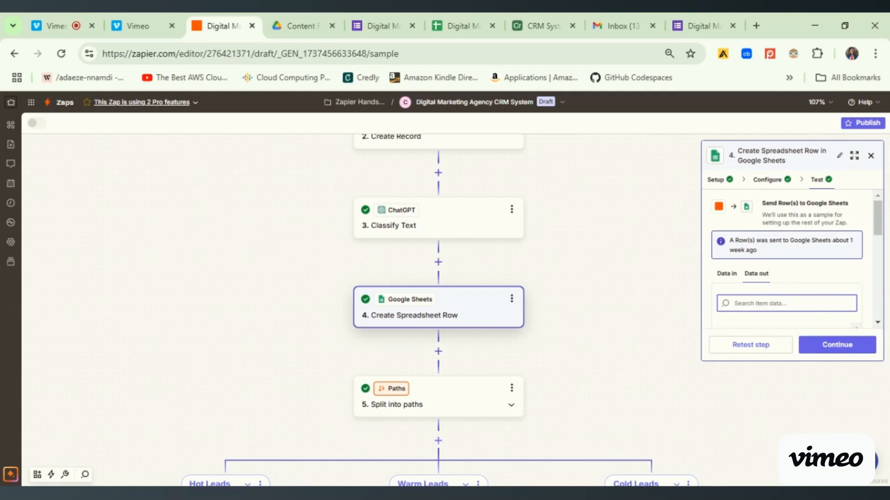
pyautogui.click(758, 345)
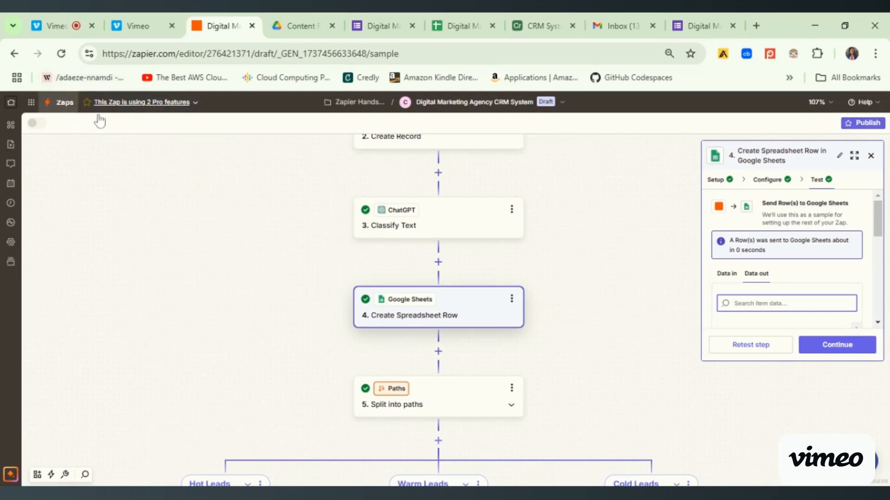
pyautogui.moveTo(880, 229); pyautogui.dragTo(885, 312)
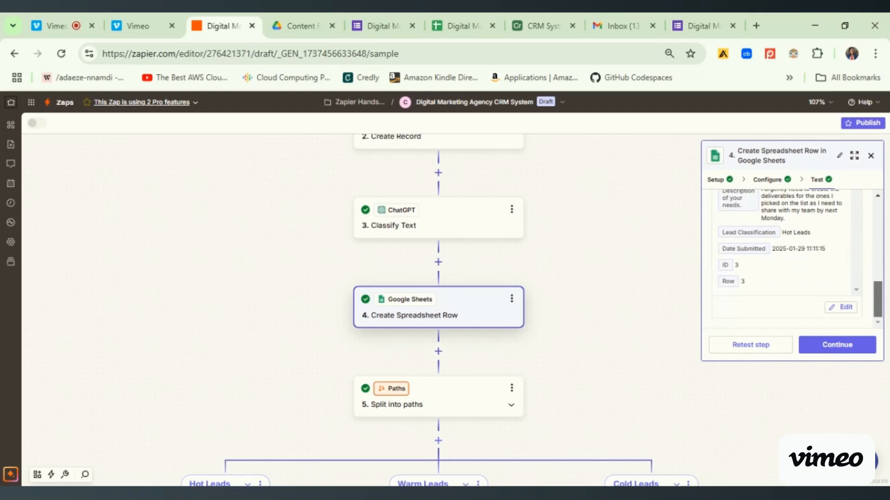
# - Switch to the Digital Marketing Agency (Responses) spreadsheet and examine the new row's details, lead classification and submission date in ChatGPT Lead Classification
pyautogui.click(461, 27)
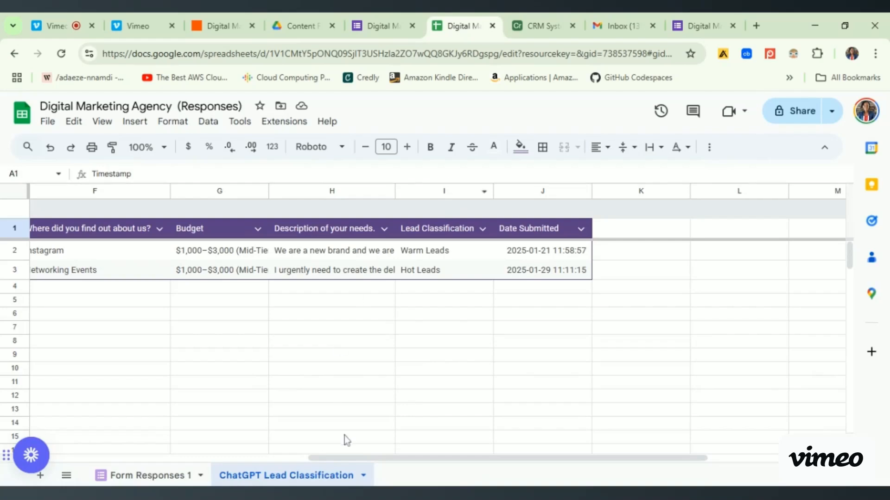
pyautogui.moveTo(352, 460); pyautogui.dragTo(89, 458)
pyautogui.moveTo(232, 458); pyautogui.dragTo(153, 459)
pyautogui.moveTo(408, 460); pyautogui.dragTo(674, 453)
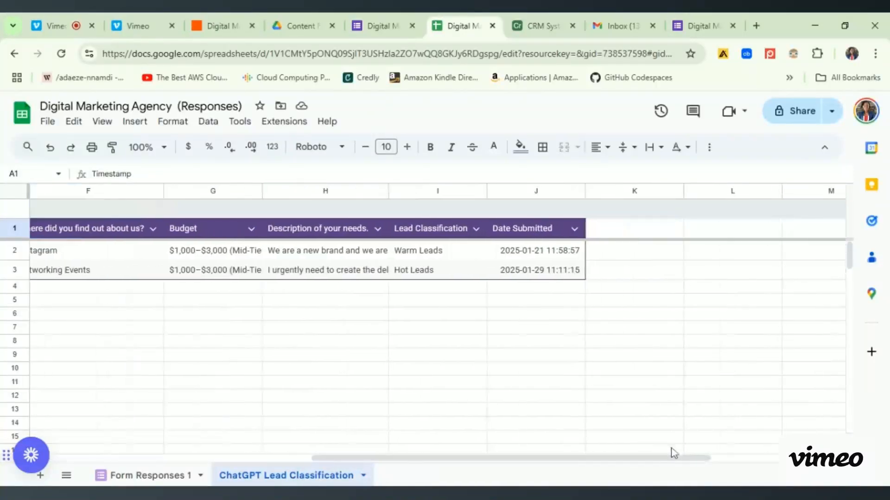
pyautogui.click(573, 274)
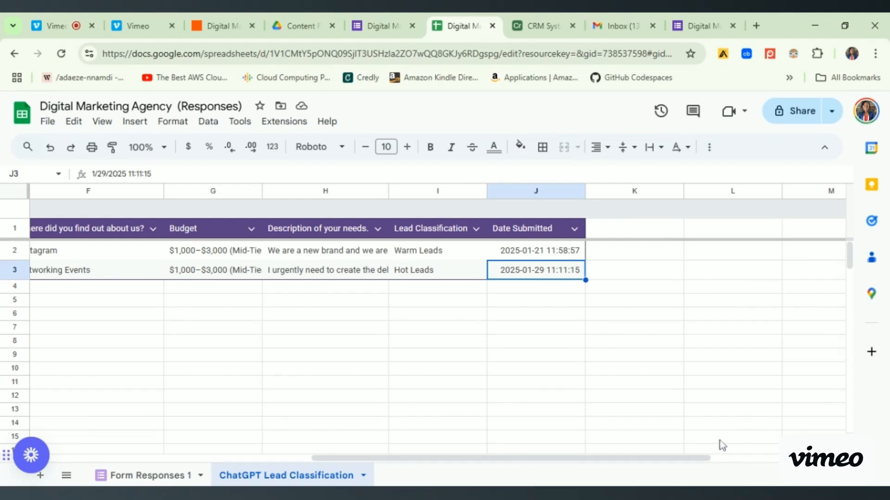
pyautogui.click(460, 279)
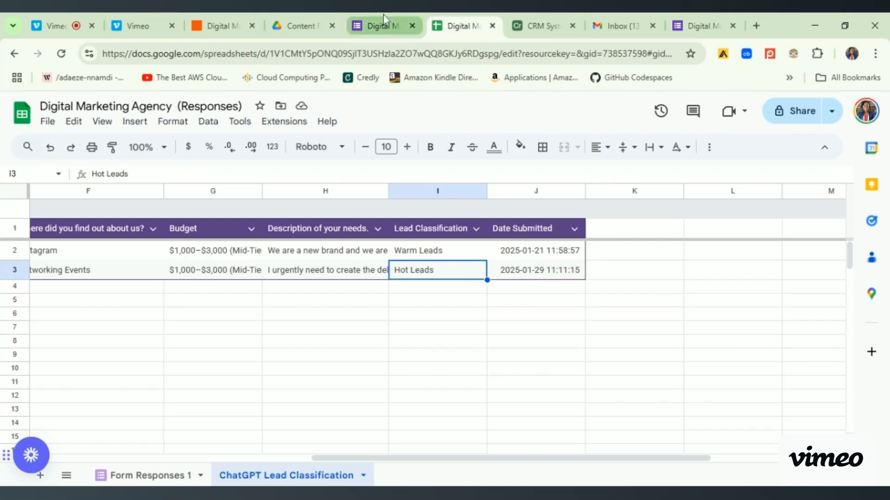
# - Return to the Zap in Zapier and retest the Create Spreadsheet Row step once more
pyautogui.click(226, 29)
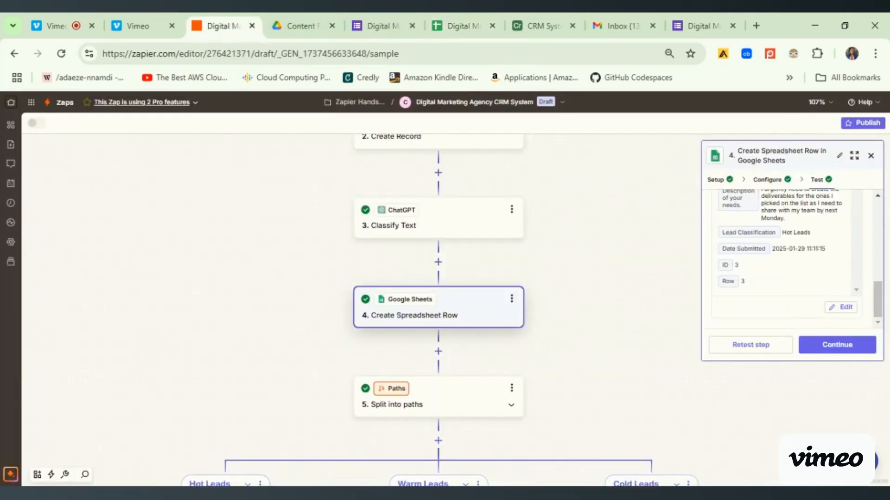
pyautogui.click(737, 348)
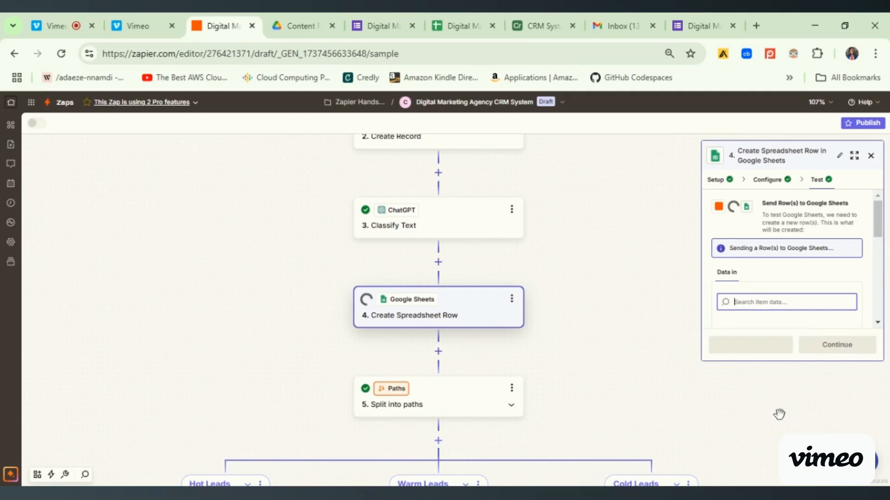
# - Open the Hot Leads branch's path conditions and review its rule and filter test result
pyautogui.moveTo(777, 446); pyautogui.dragTo(755, 252)
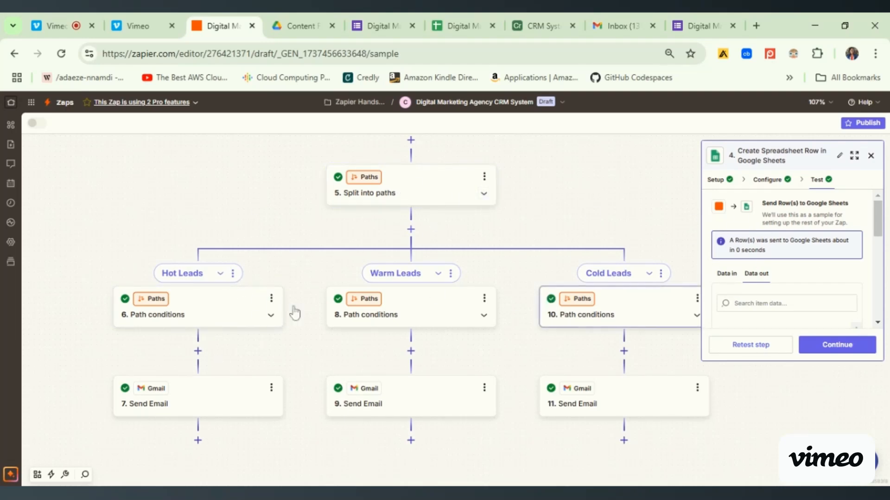
pyautogui.click(233, 320)
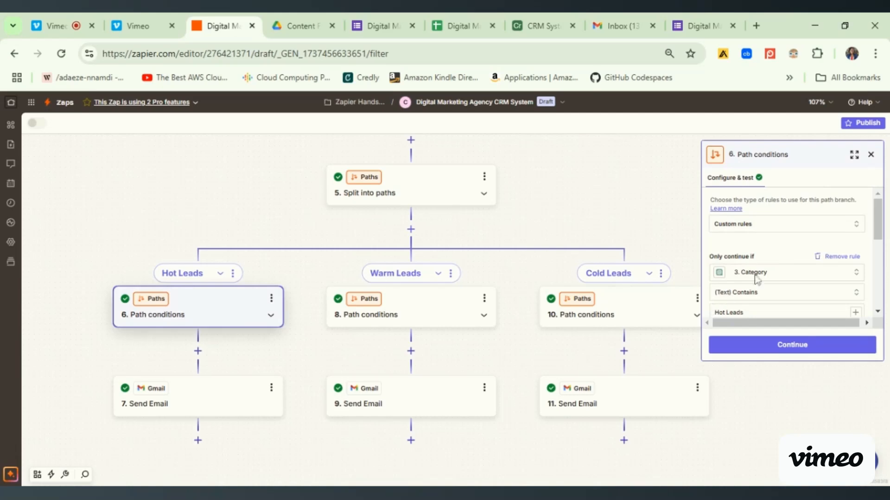
pyautogui.moveTo(879, 223); pyautogui.dragTo(886, 294)
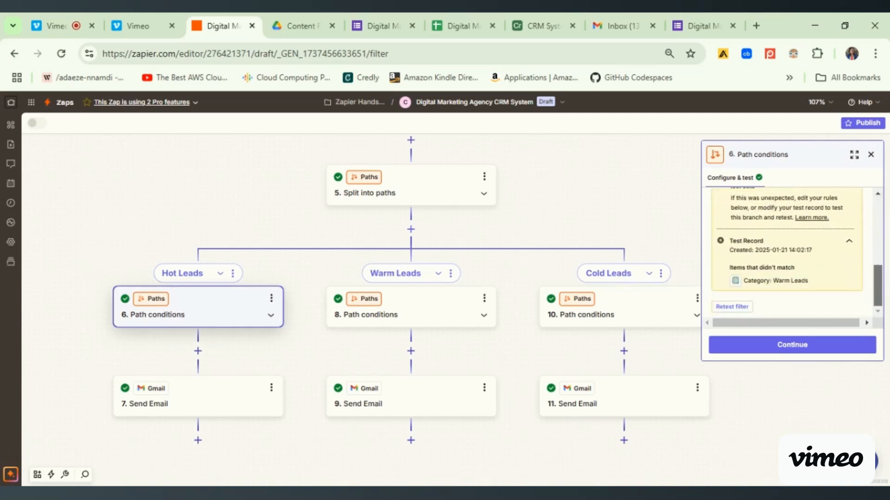
# - Continue to the Hot Leads Send Email step, review its configuration, retest it, and check its output data
pyautogui.click(758, 344)
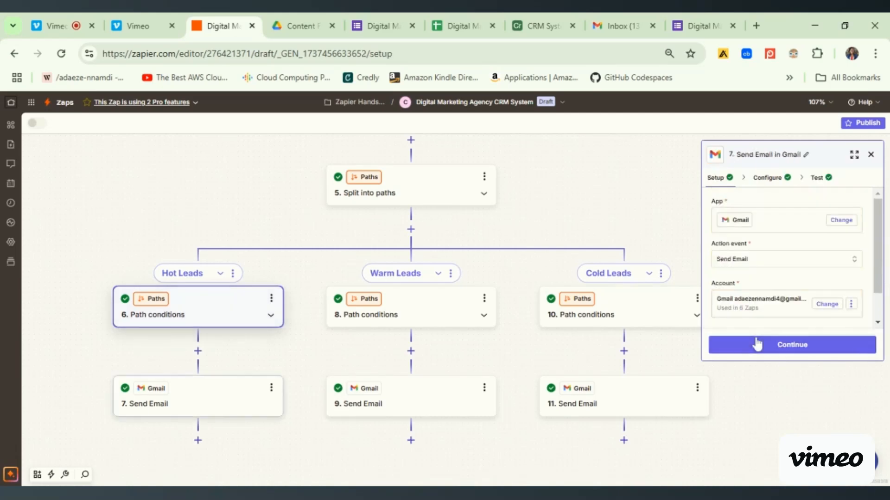
pyautogui.click(779, 348)
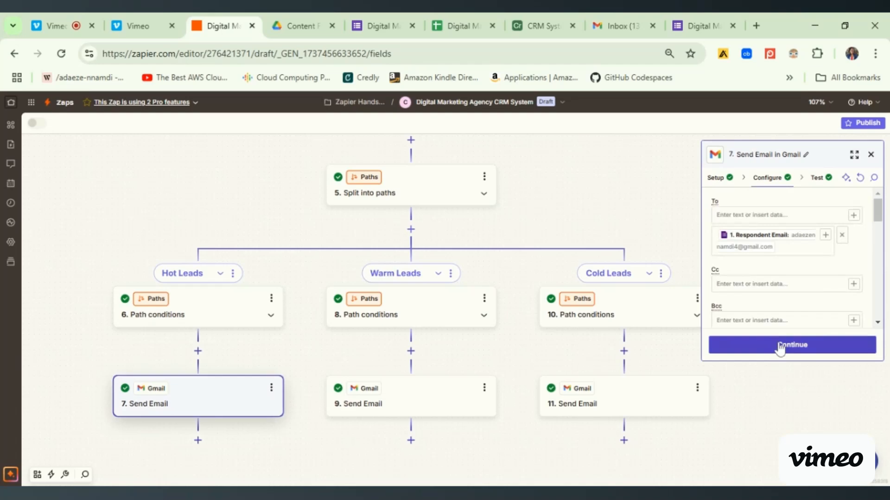
pyautogui.moveTo(879, 211); pyautogui.dragTo(885, 306)
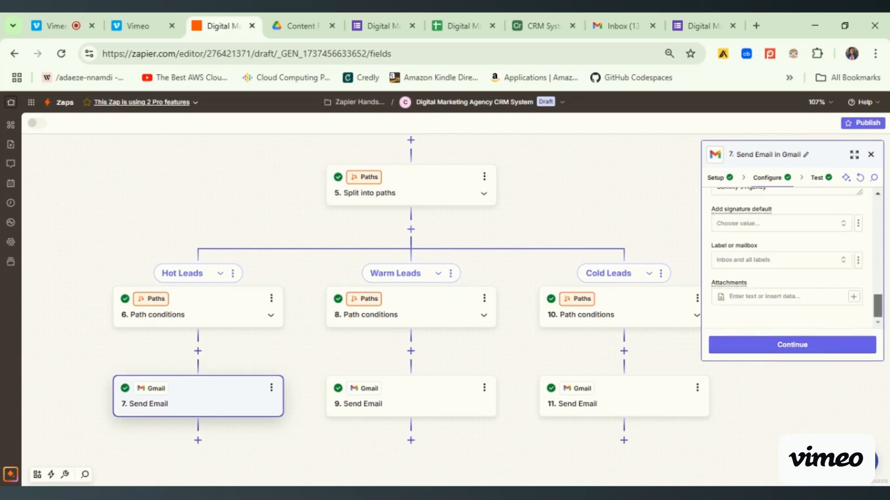
pyautogui.click(765, 345)
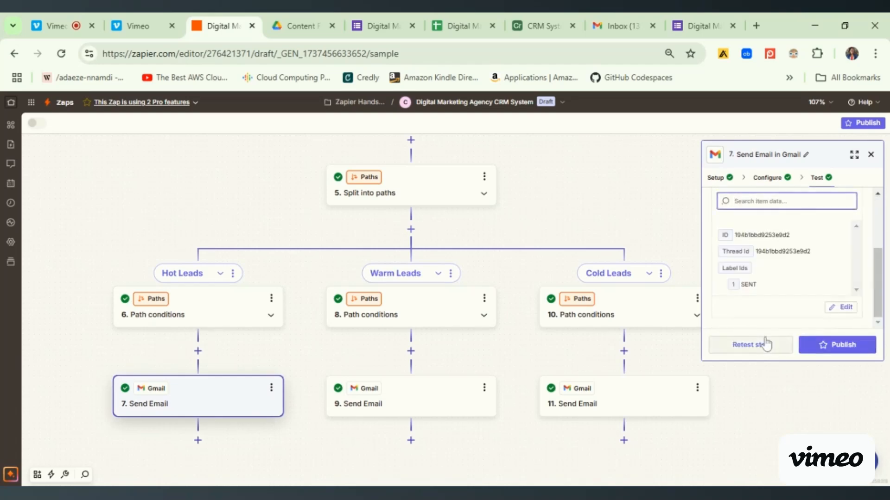
pyautogui.click(742, 351)
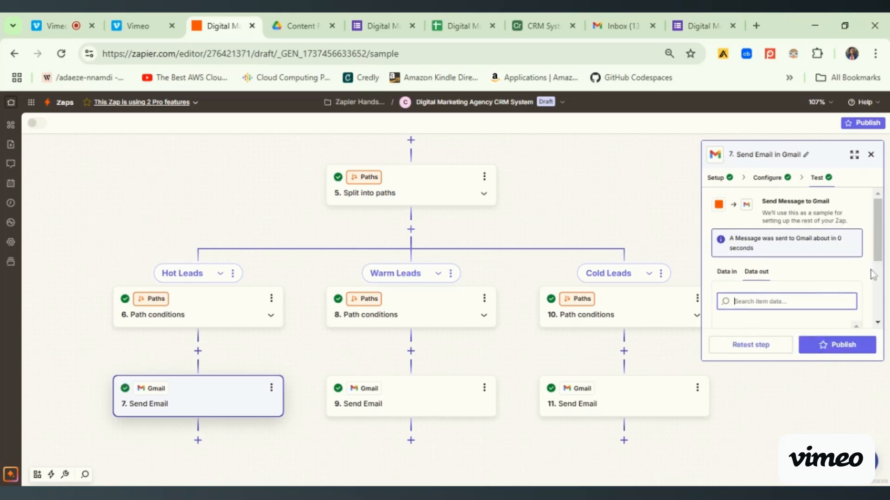
pyautogui.scroll(-5, 874, 275)
pyautogui.moveTo(886, 314); pyautogui.dragTo(886, 284)
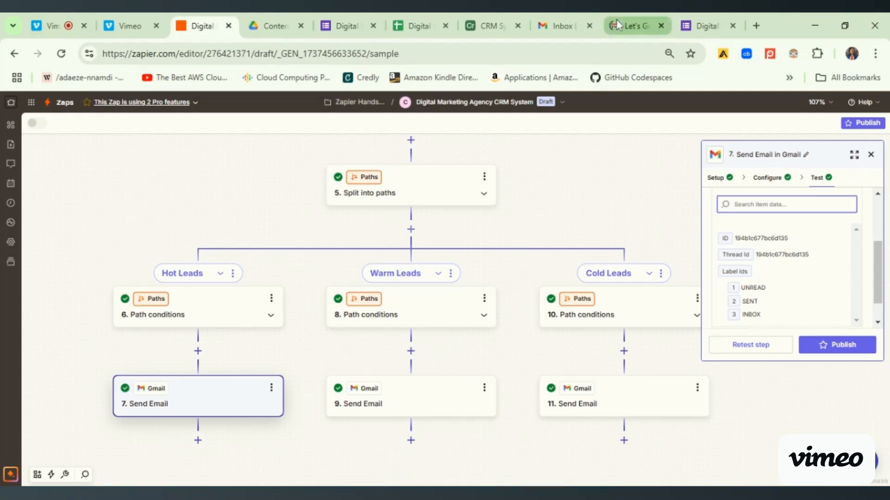
# - Switch to the Gmail message "Let's Get Started on Growing Your Business!" and read its body
pyautogui.click(631, 25)
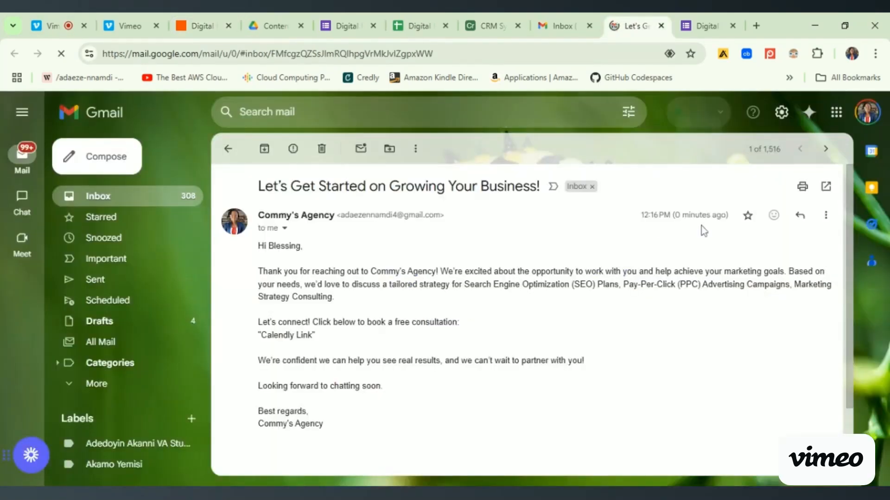
pyautogui.moveTo(254, 250); pyautogui.dragTo(342, 407)
pyautogui.click(346, 356)
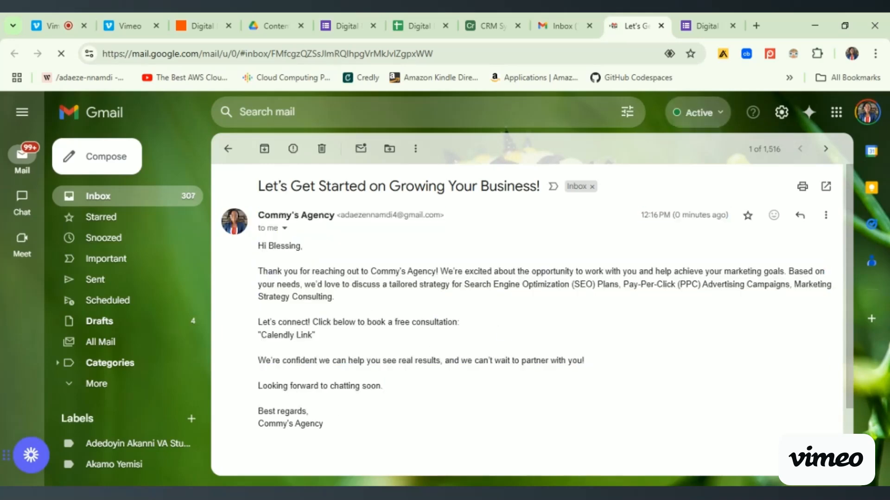
# - Return to the Zap in Zapier, close the Send Email step, and look over the workflow from its form trigger
pyautogui.click(199, 27)
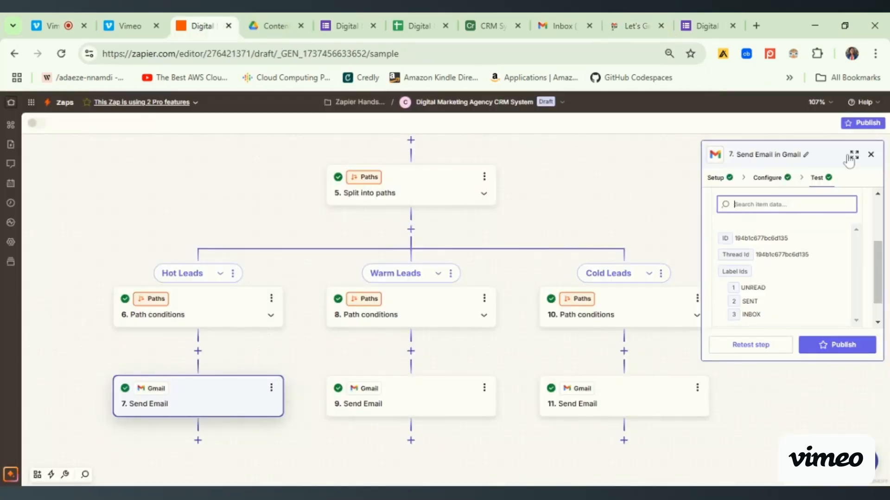
pyautogui.click(871, 155)
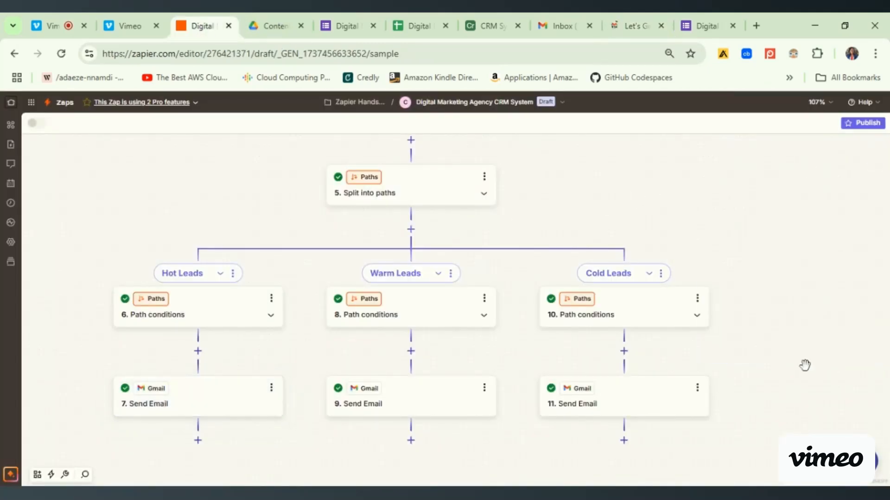
pyautogui.moveTo(804, 422)
pyautogui.mouseDown()
pyautogui.moveTo(800, 291)
pyautogui.moveTo(805, 413)
pyautogui.mouseUp()
pyautogui.moveTo(760, 196); pyautogui.dragTo(779, 375)
pyautogui.moveTo(739, 212); pyautogui.dragTo(730, 318)
pyautogui.moveTo(715, 425); pyautogui.dragTo(715, 334)
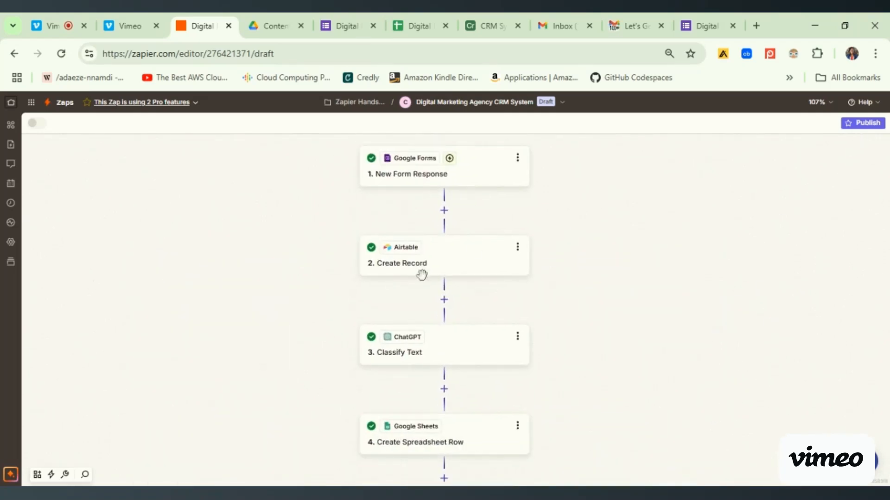